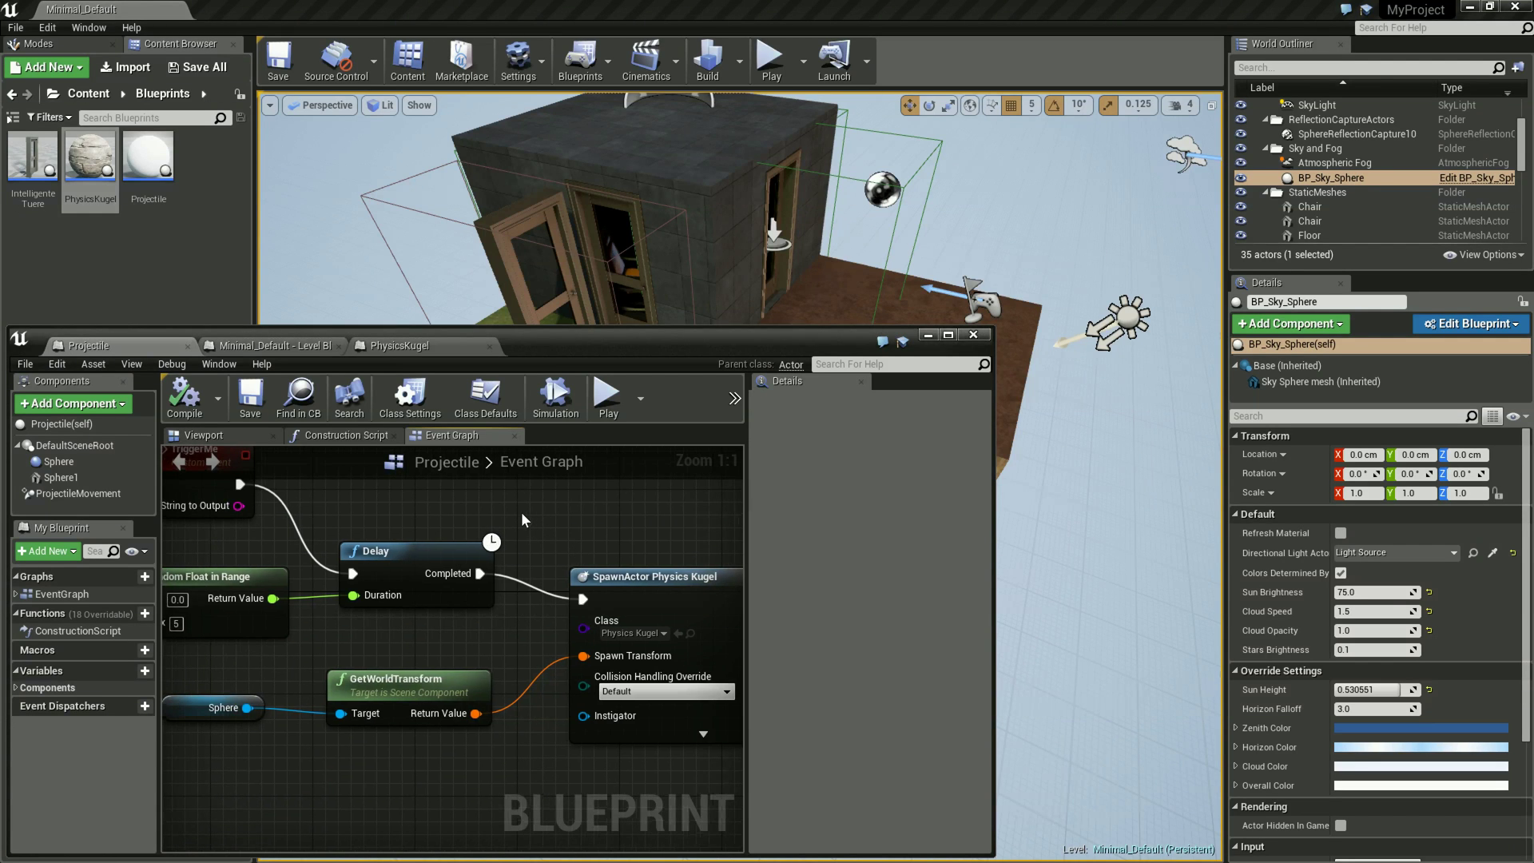
Step: Pan the Event Graph to TriggerMe and lower the Blueprint editor so the house and grass show
{"action": "mouse_move", "coordinate": [466, 538]}
{"action": "right_mouse_down"}
{"action": "mouse_move", "coordinate": [587, 553]}
{"action": "mouse_move", "coordinate": [568, 560]}
{"action": "right_mouse_up"}
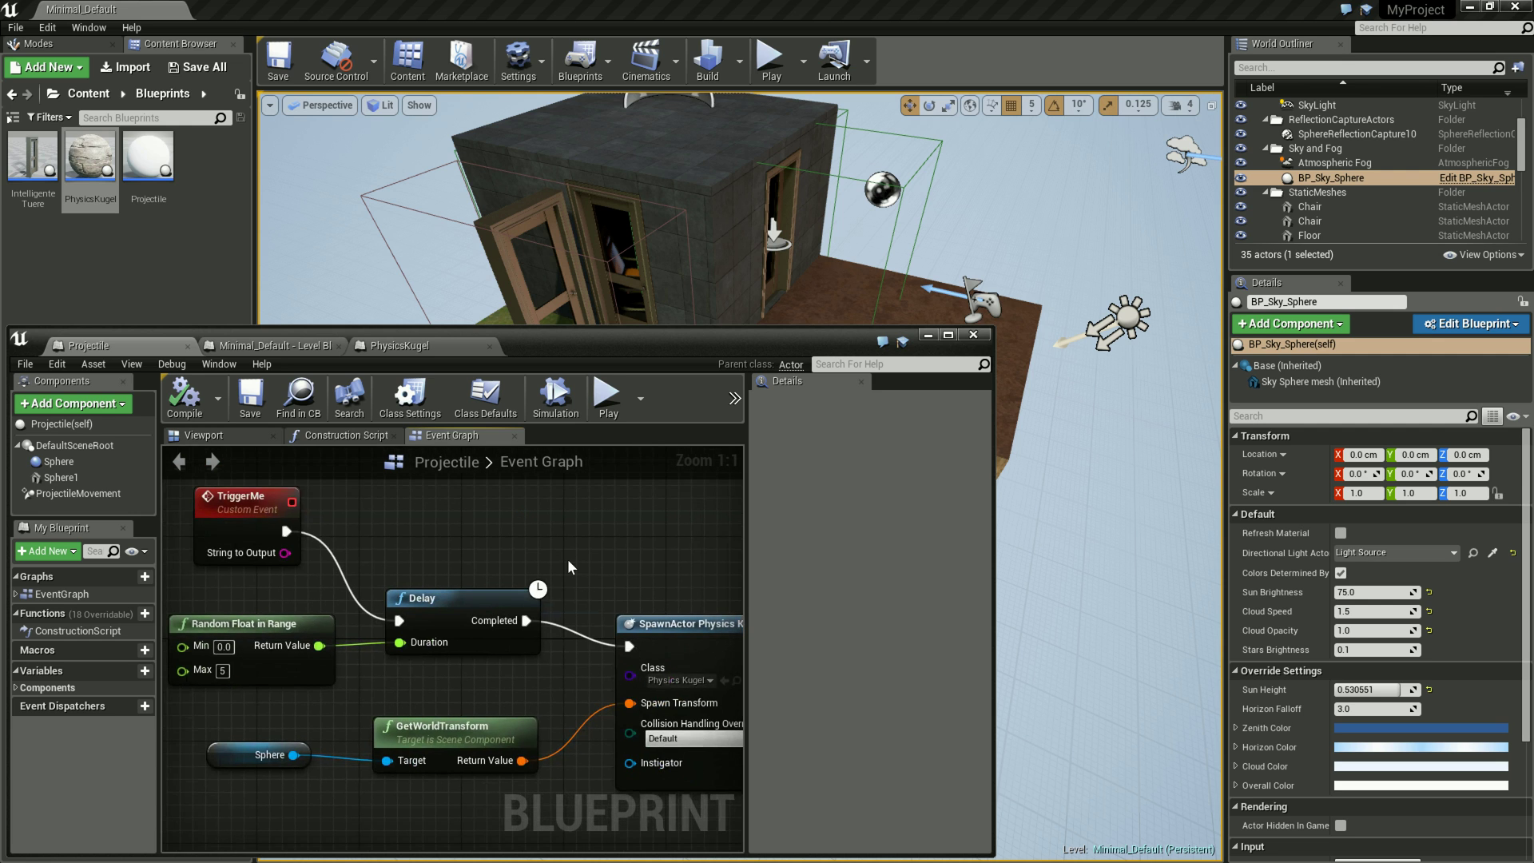
{"action": "mouse_move", "coordinate": [620, 362]}
{"action": "left_mouse_down"}
{"action": "mouse_move", "coordinate": [625, 572]}
{"action": "mouse_move", "coordinate": [607, 573]}
{"action": "left_mouse_up"}
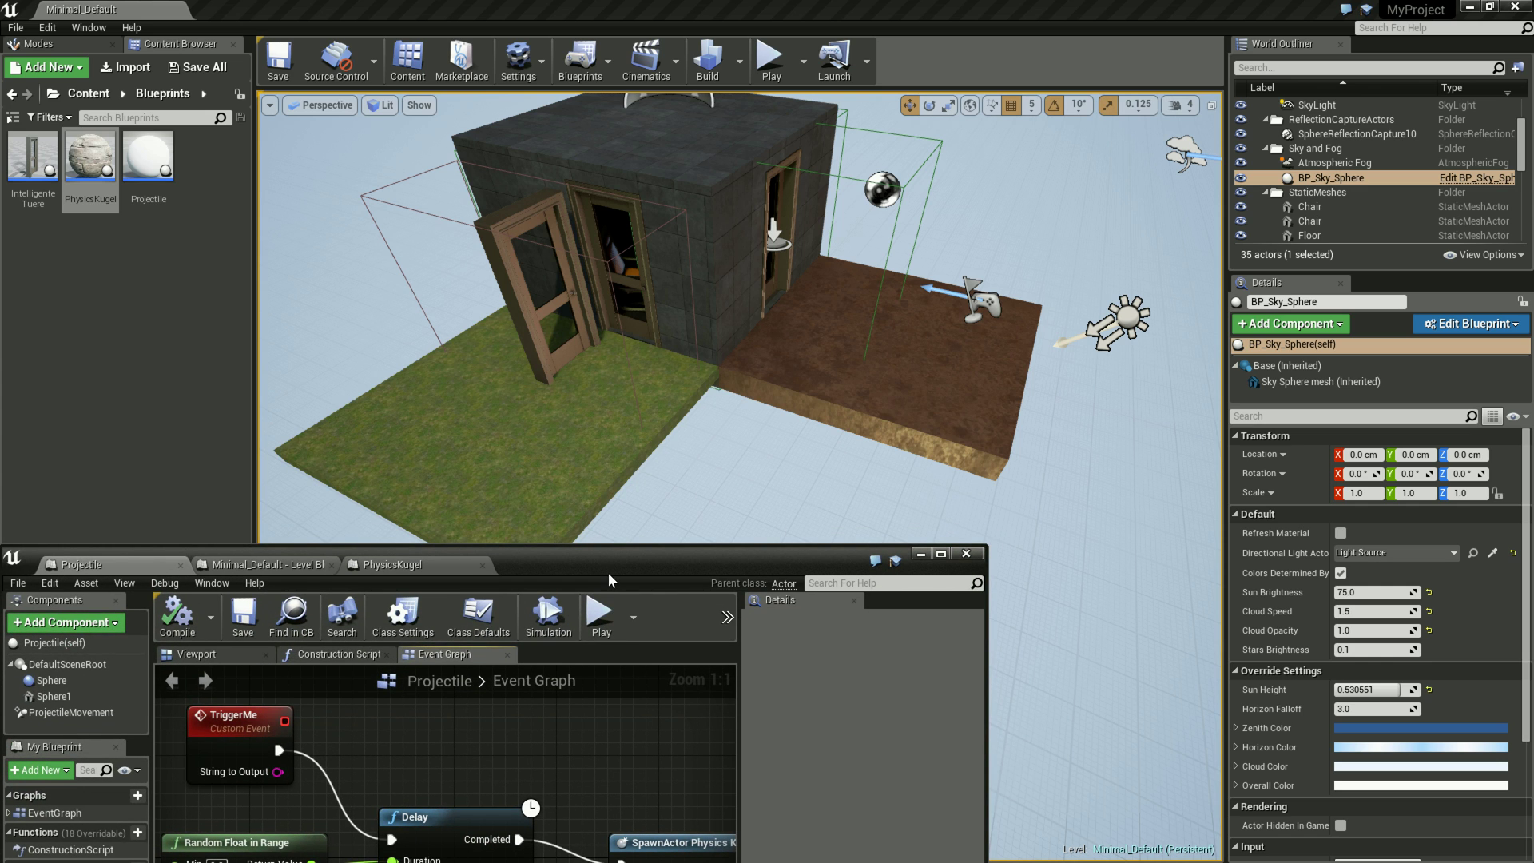
{"action": "left_click_drag", "start_coordinate": [607, 572], "coordinate": [609, 577]}
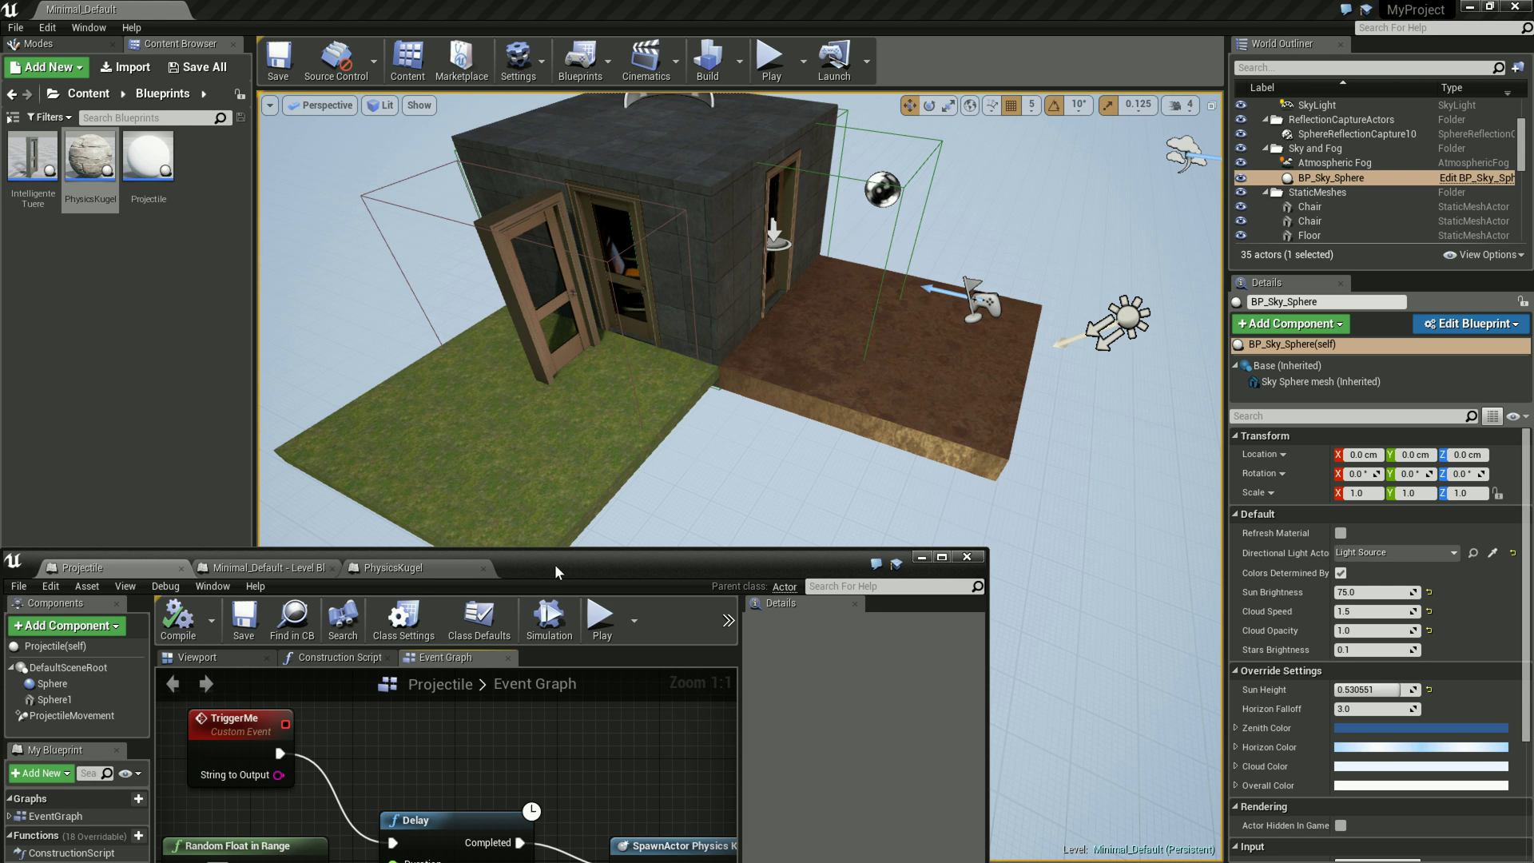
{"action": "left_click_drag", "start_coordinate": [555, 564], "coordinate": [557, 598]}
{"action": "right_click_drag", "start_coordinate": [575, 480], "coordinate": [608, 421]}
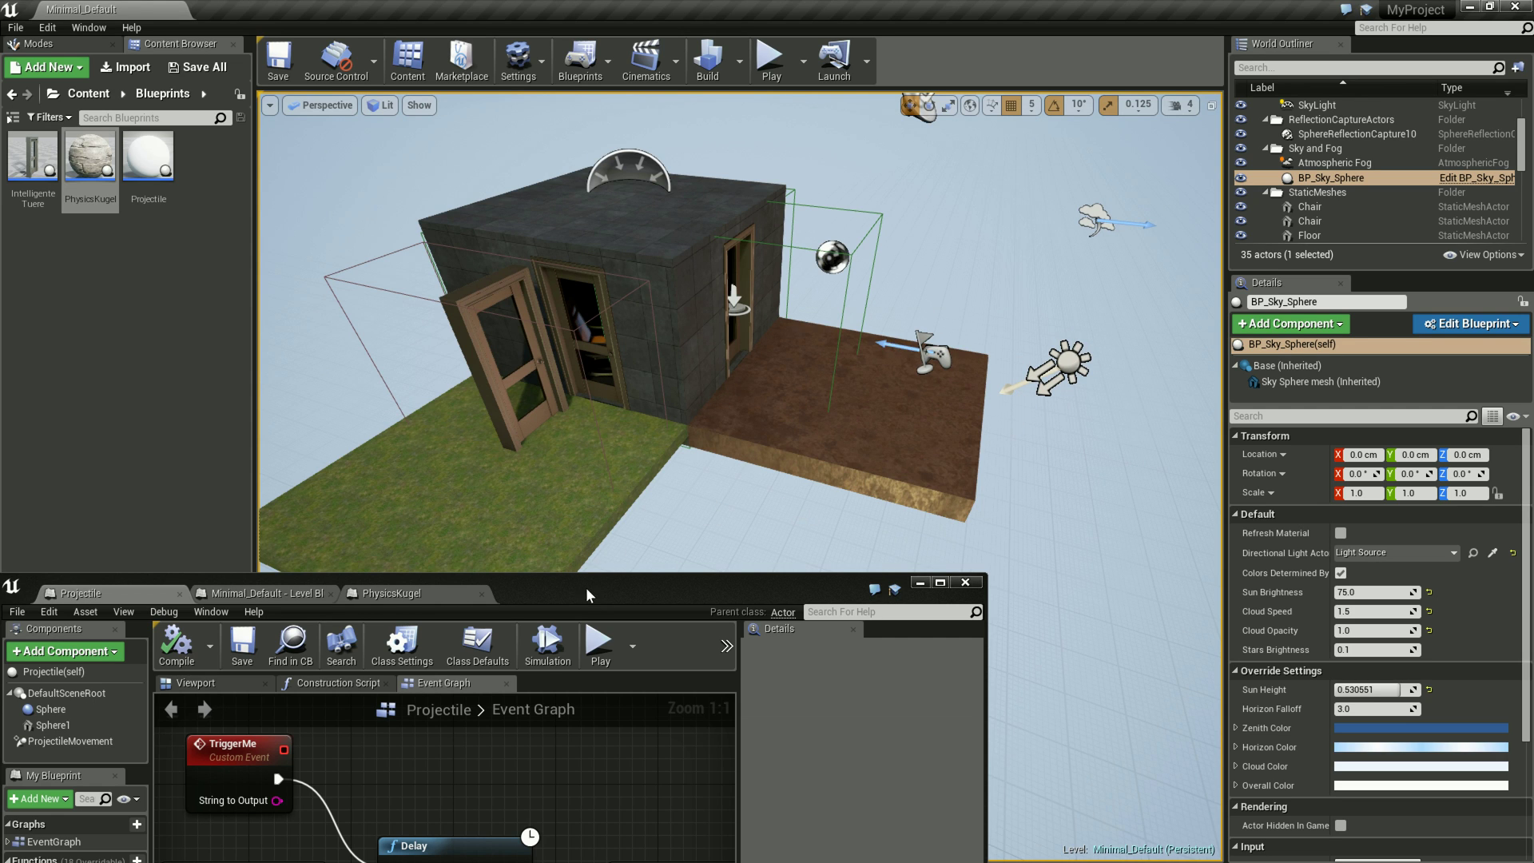
{"action": "left_click_drag", "start_coordinate": [578, 578], "coordinate": [575, 297]}
Step: Raise the Blueprint editor over the level, recentre the graph, and browse Delay and Random Float node actions
{"action": "mouse_move", "coordinate": [672, 556]}
{"action": "right_mouse_down"}
{"action": "mouse_move", "coordinate": [583, 524]}
{"action": "mouse_move", "coordinate": [644, 544]}
{"action": "right_mouse_up"}
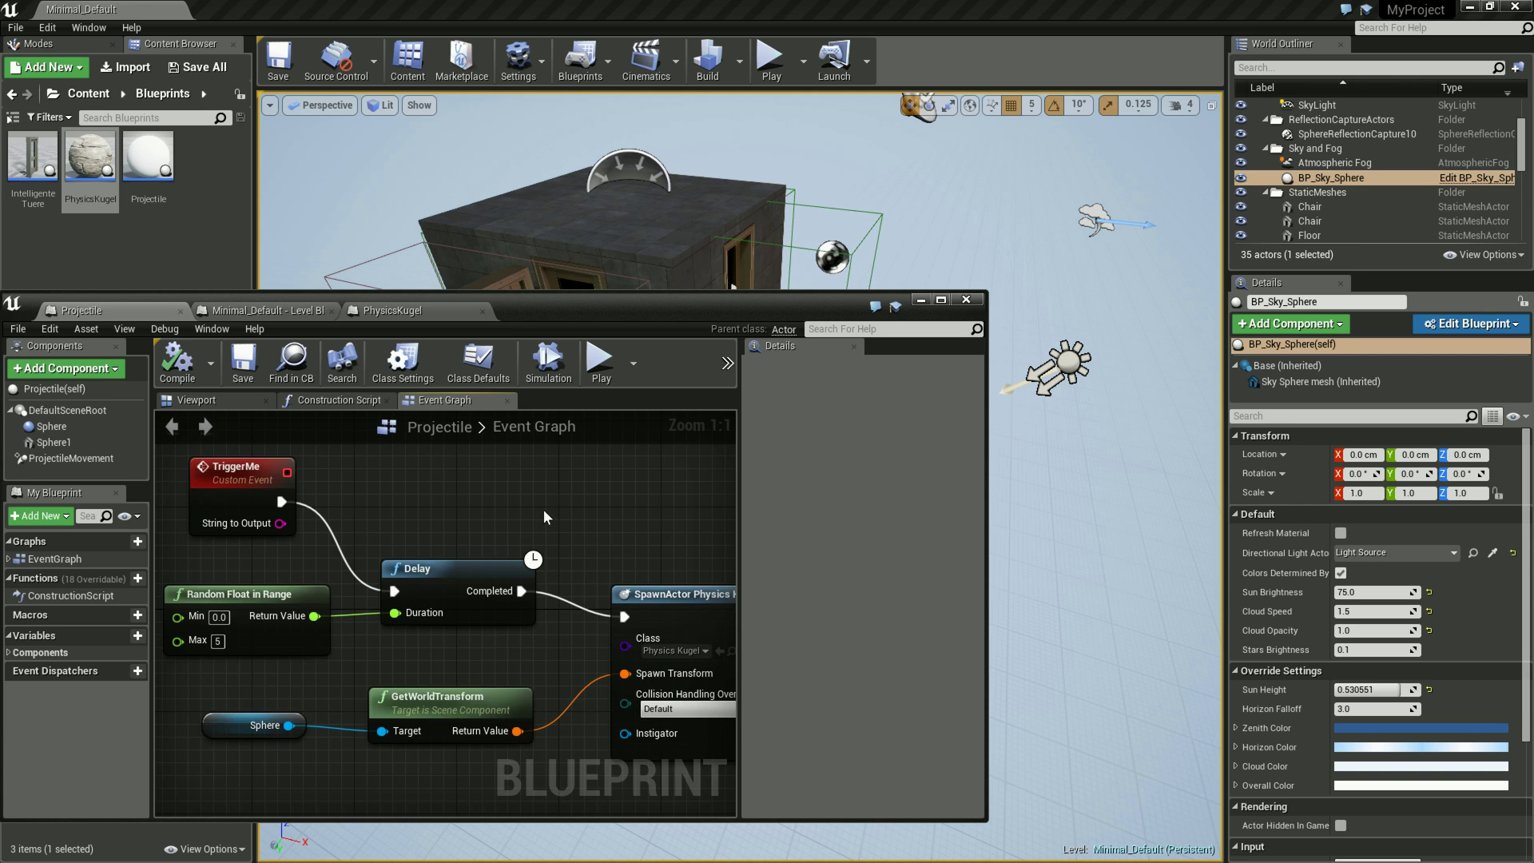
{"action": "right_click_drag", "start_coordinate": [543, 512], "coordinate": [491, 543]}
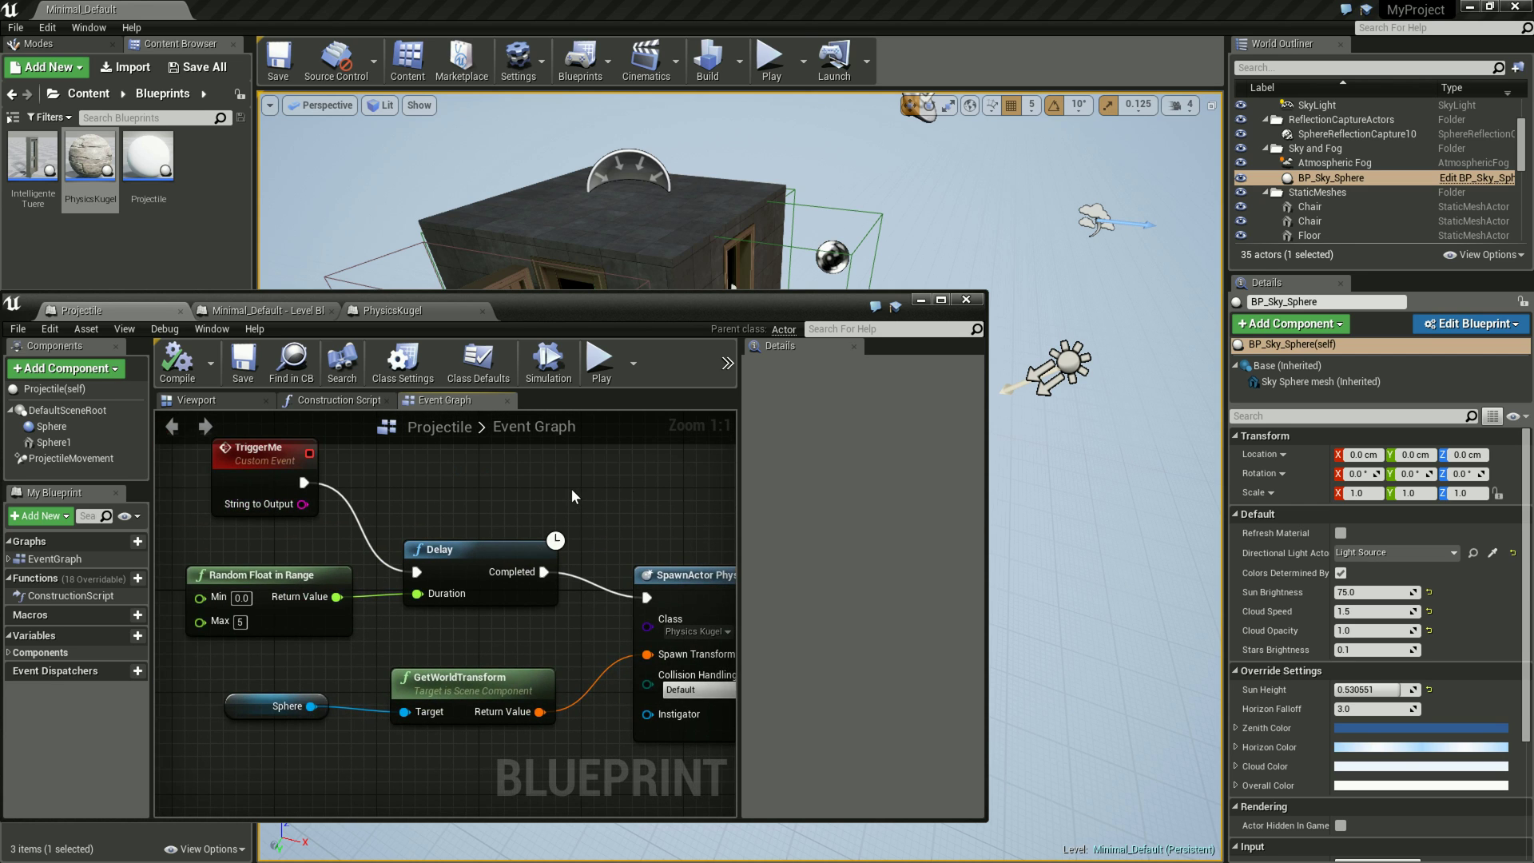
{"action": "right_click_drag", "start_coordinate": [497, 550], "coordinate": [486, 554]}
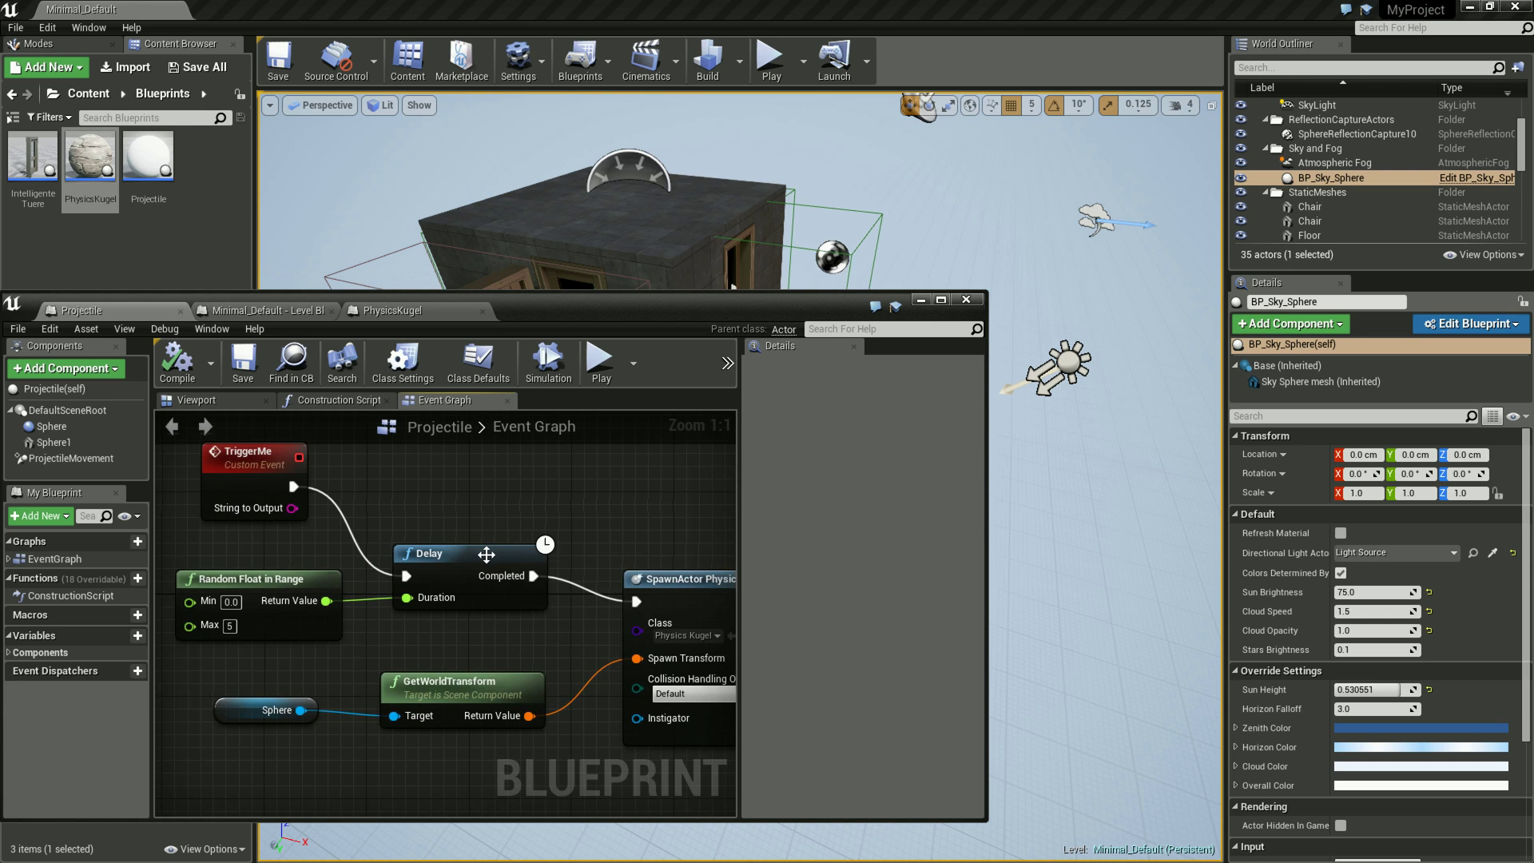
{"action": "right_click", "coordinate": [461, 562]}
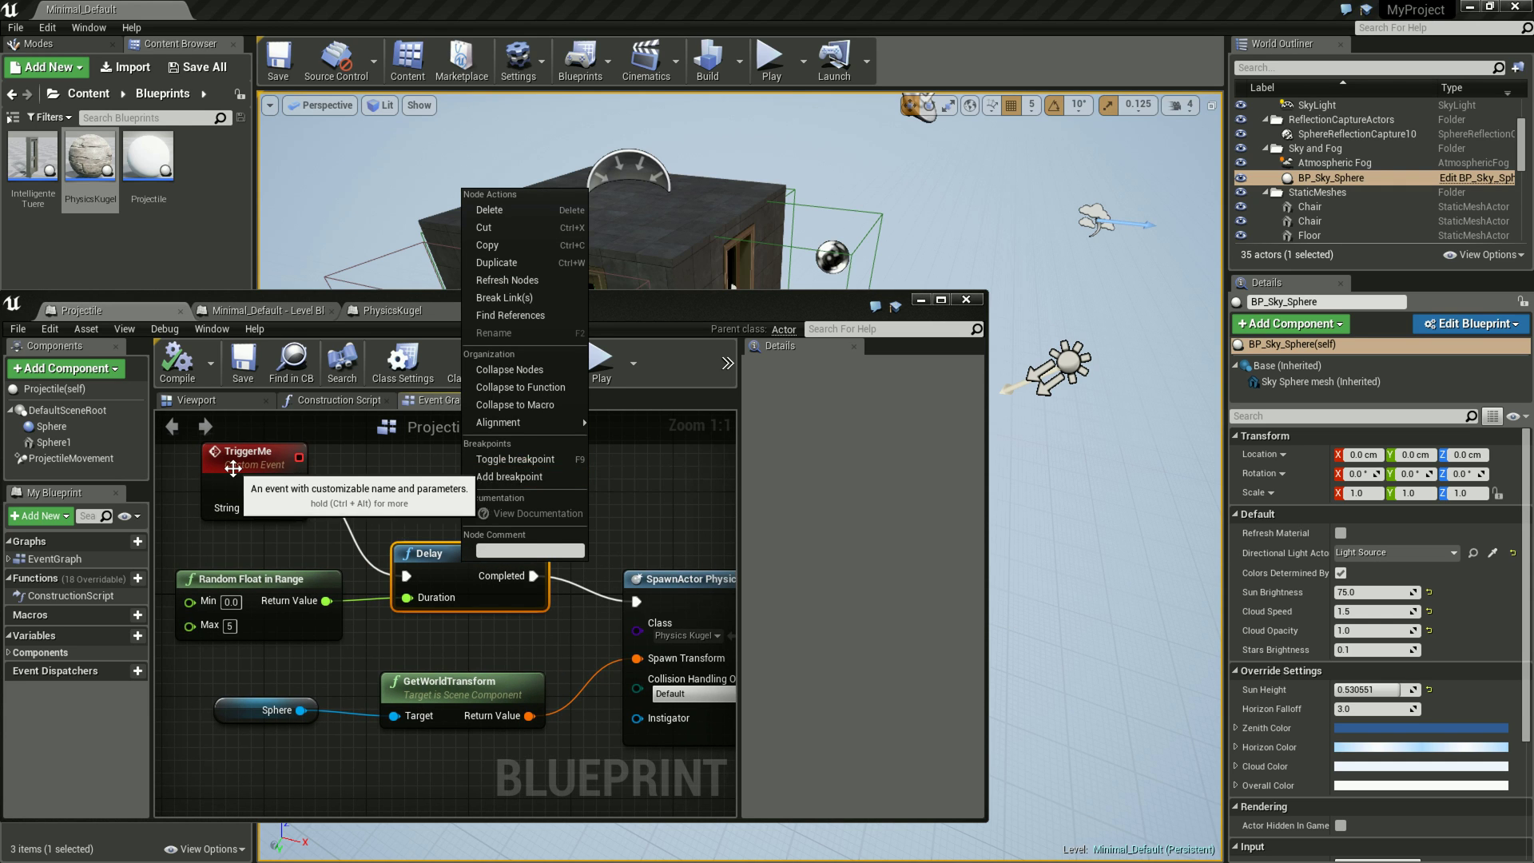
{"action": "left_click", "coordinate": [276, 473]}
{"action": "right_click", "coordinate": [268, 577]}
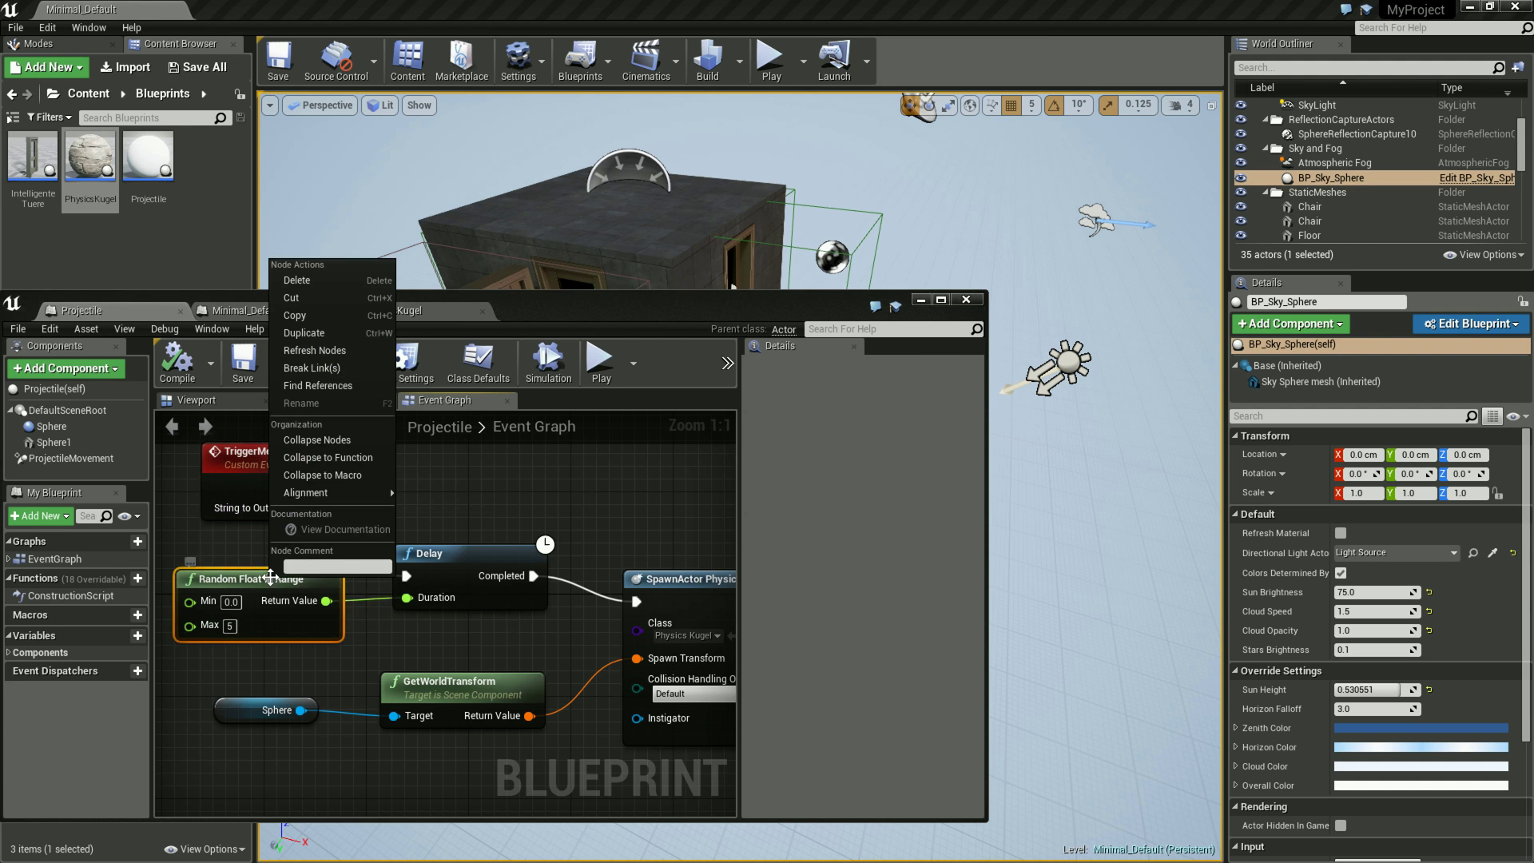
{"action": "left_click", "coordinate": [214, 565]}
Step: Apply an alignment option to GetWorldTransform, then bring up TriggerMe's node actions
{"action": "right_click_drag", "start_coordinate": [401, 706], "coordinate": [472, 665]}
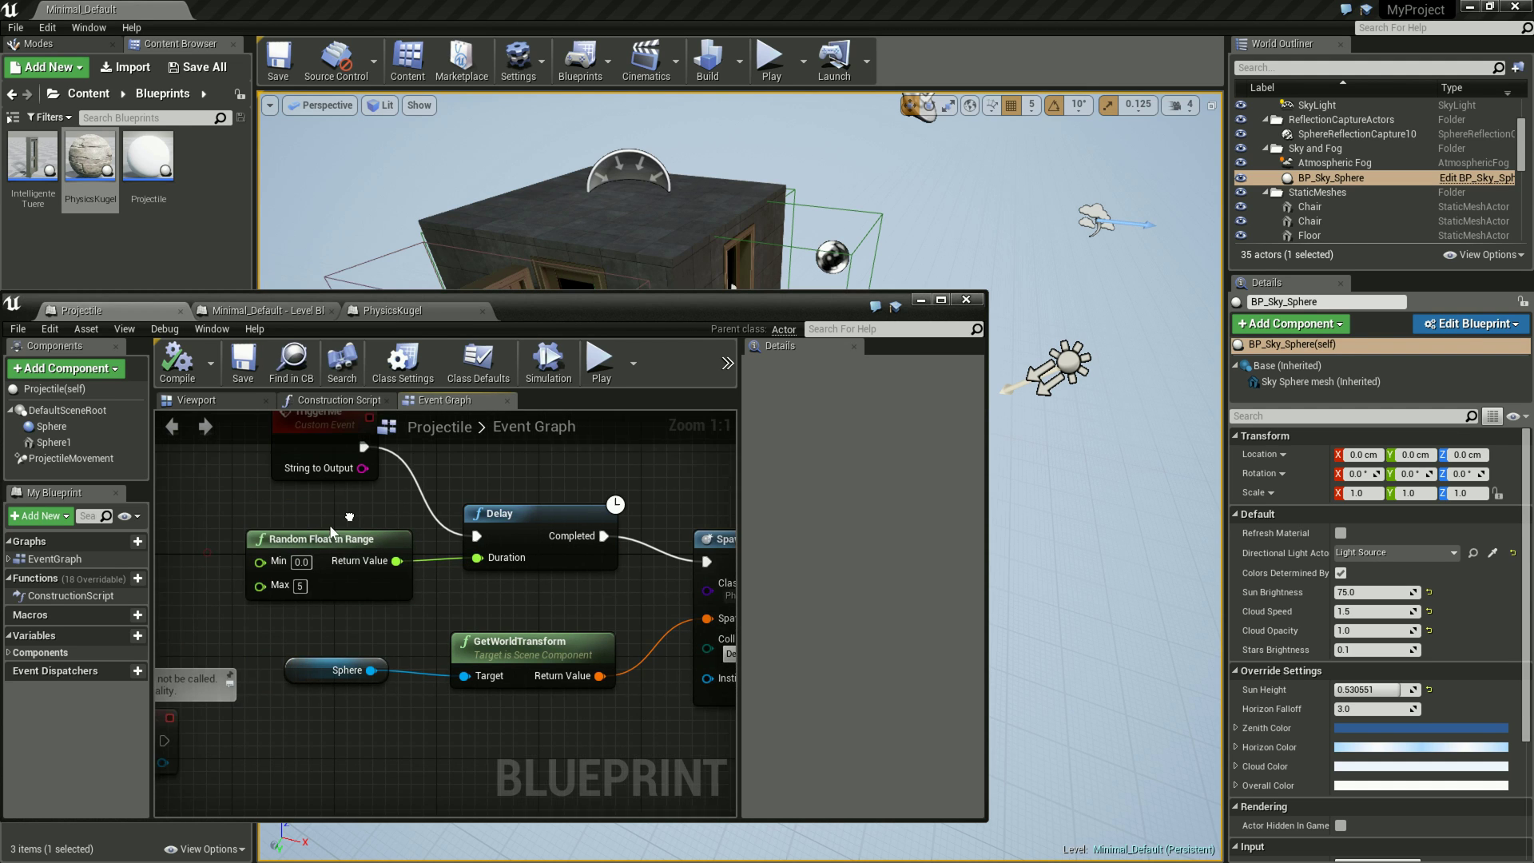
{"action": "right_click", "coordinate": [515, 640]}
{"action": "mouse_move", "coordinate": [626, 526]}
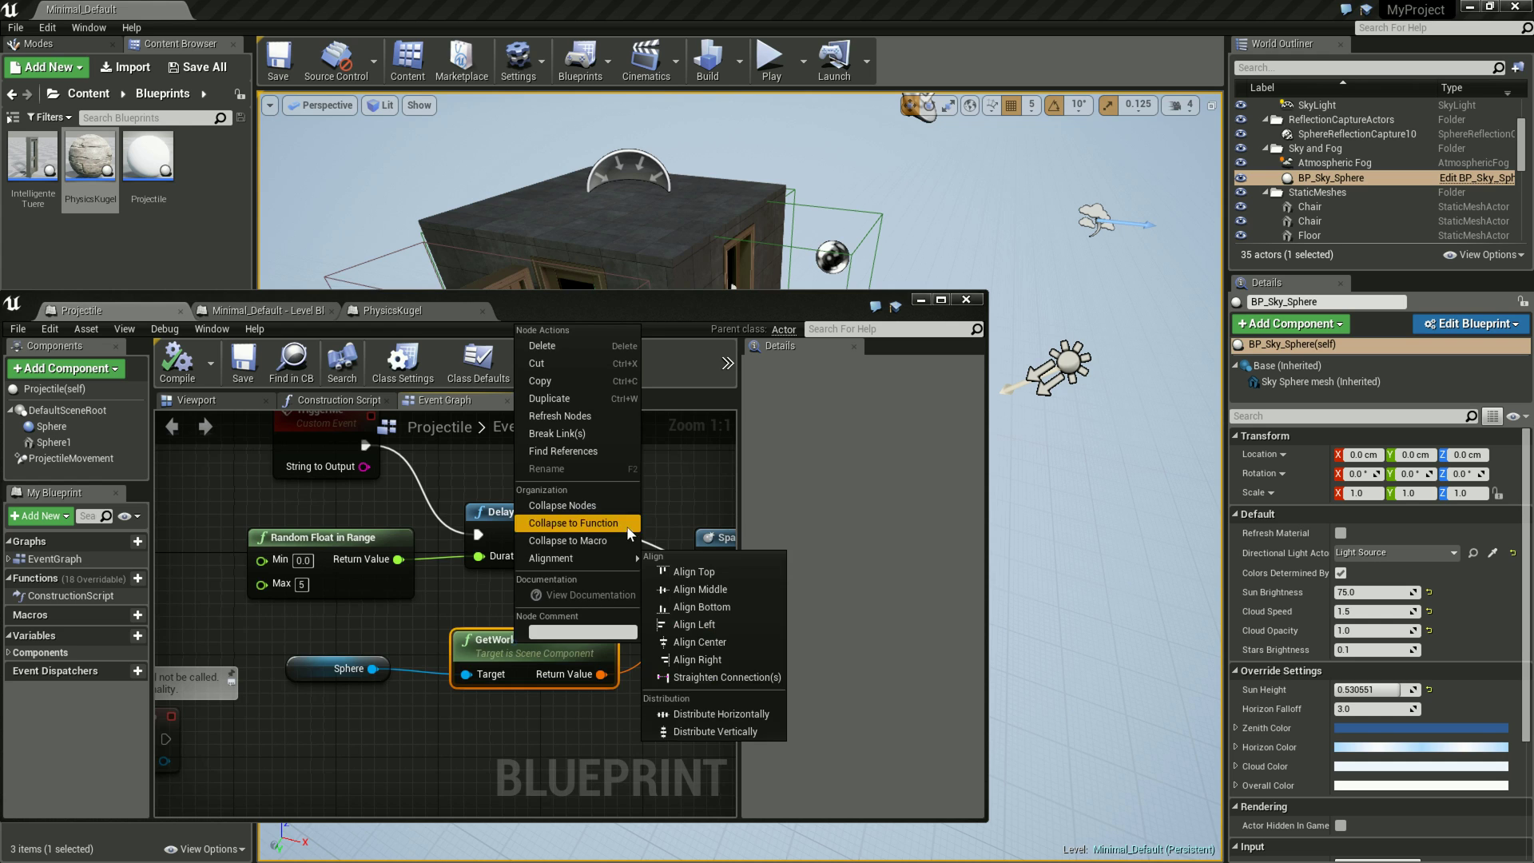
{"action": "left_click", "coordinate": [682, 491]}
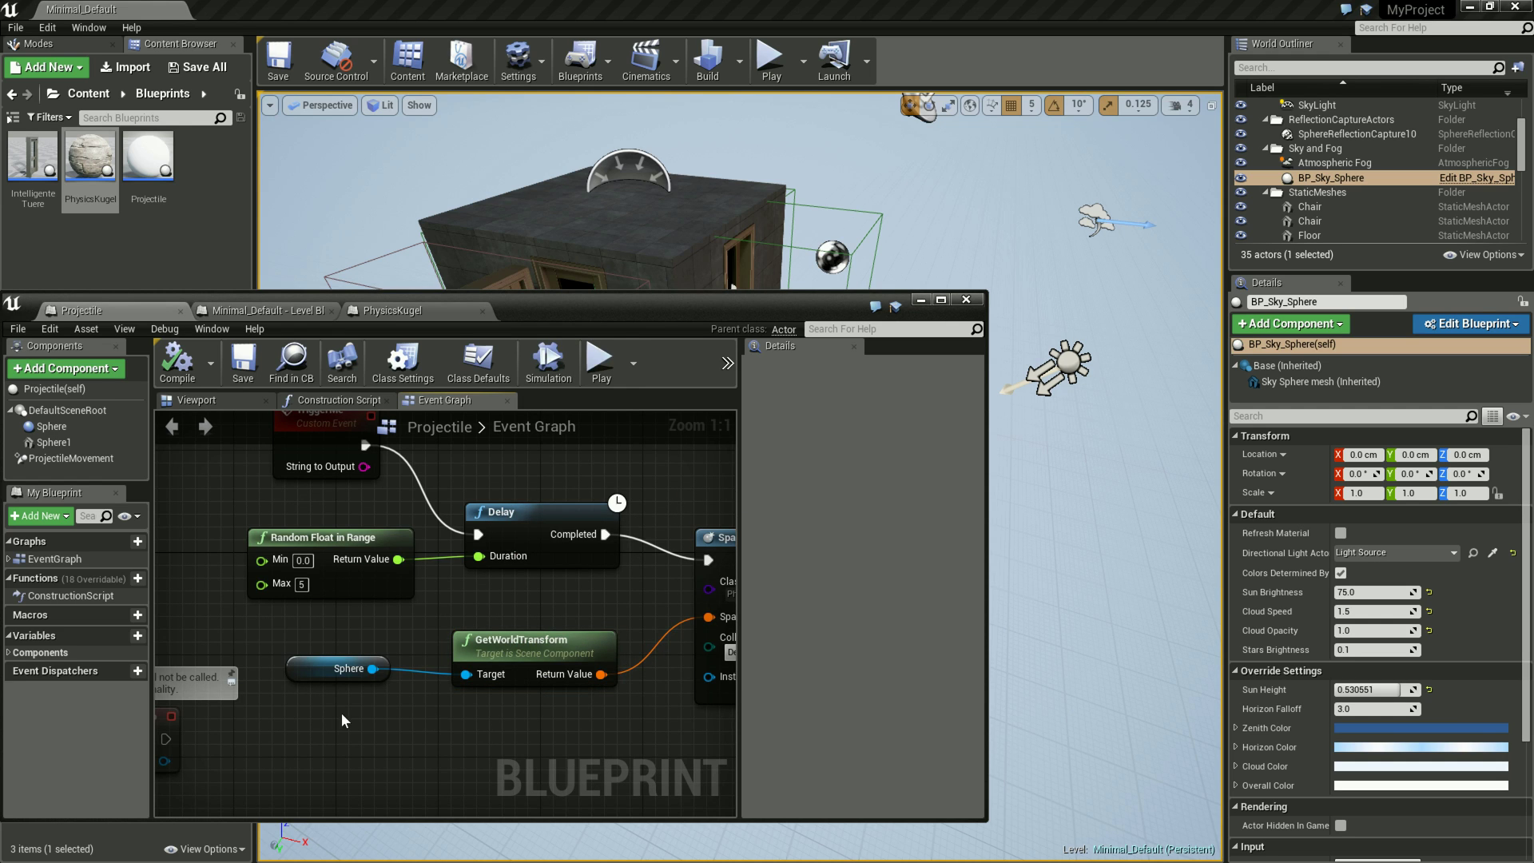
{"action": "right_click_drag", "start_coordinate": [664, 479], "coordinate": [581, 538]}
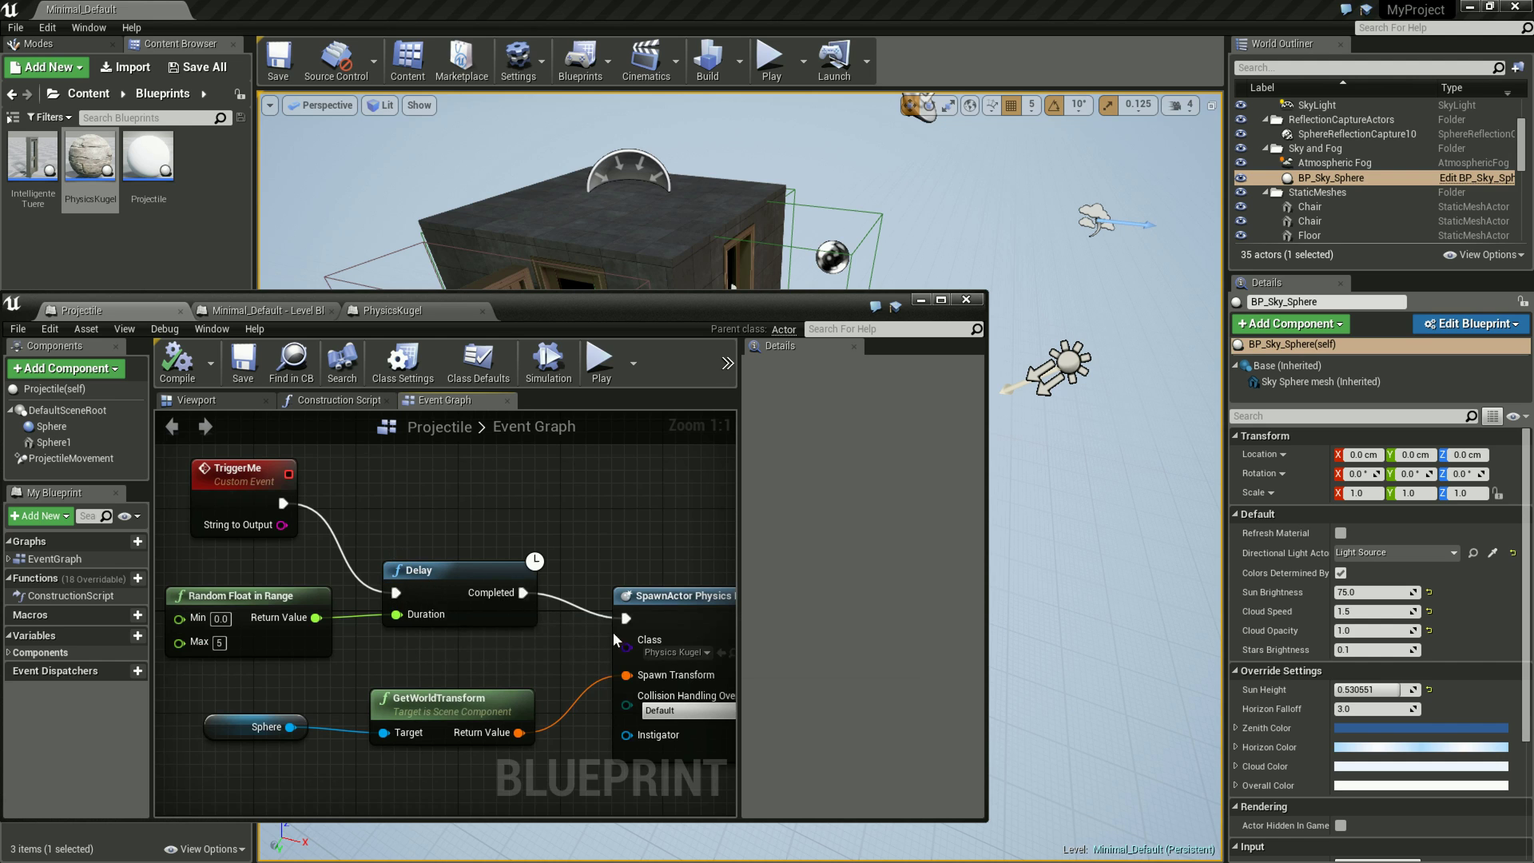
{"action": "left_click", "coordinate": [225, 495]}
{"action": "right_click", "coordinate": [225, 494]}
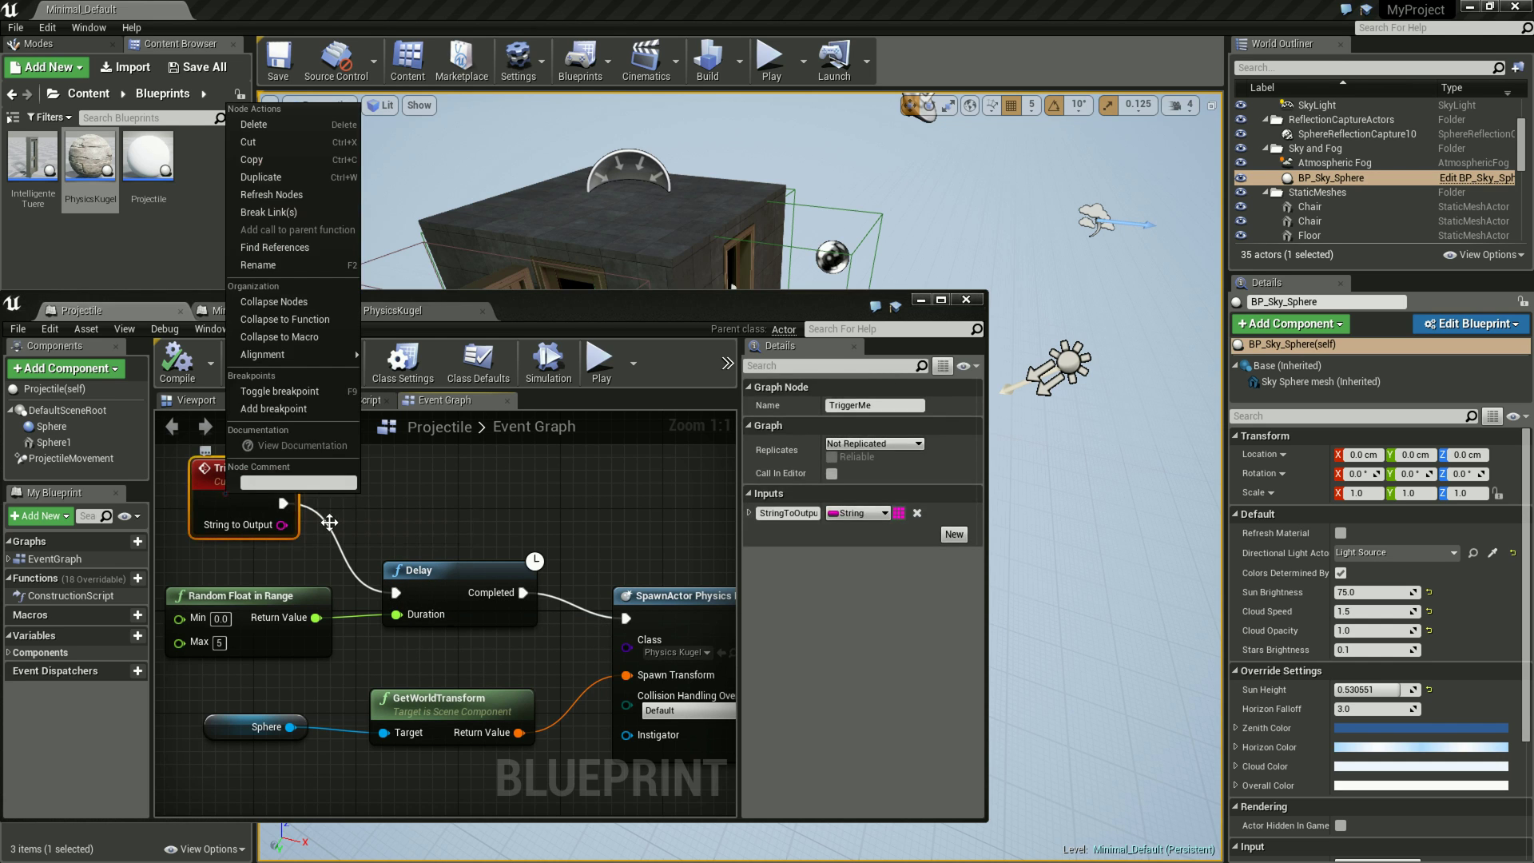
Step: Pan the graph to show the Delay node beside SpawnActor Physics Kugel
{"action": "key", "text": "Escape"}
{"action": "right_click", "coordinate": [443, 572]}
{"action": "right_click_drag", "start_coordinate": [702, 525], "coordinate": [438, 443]}
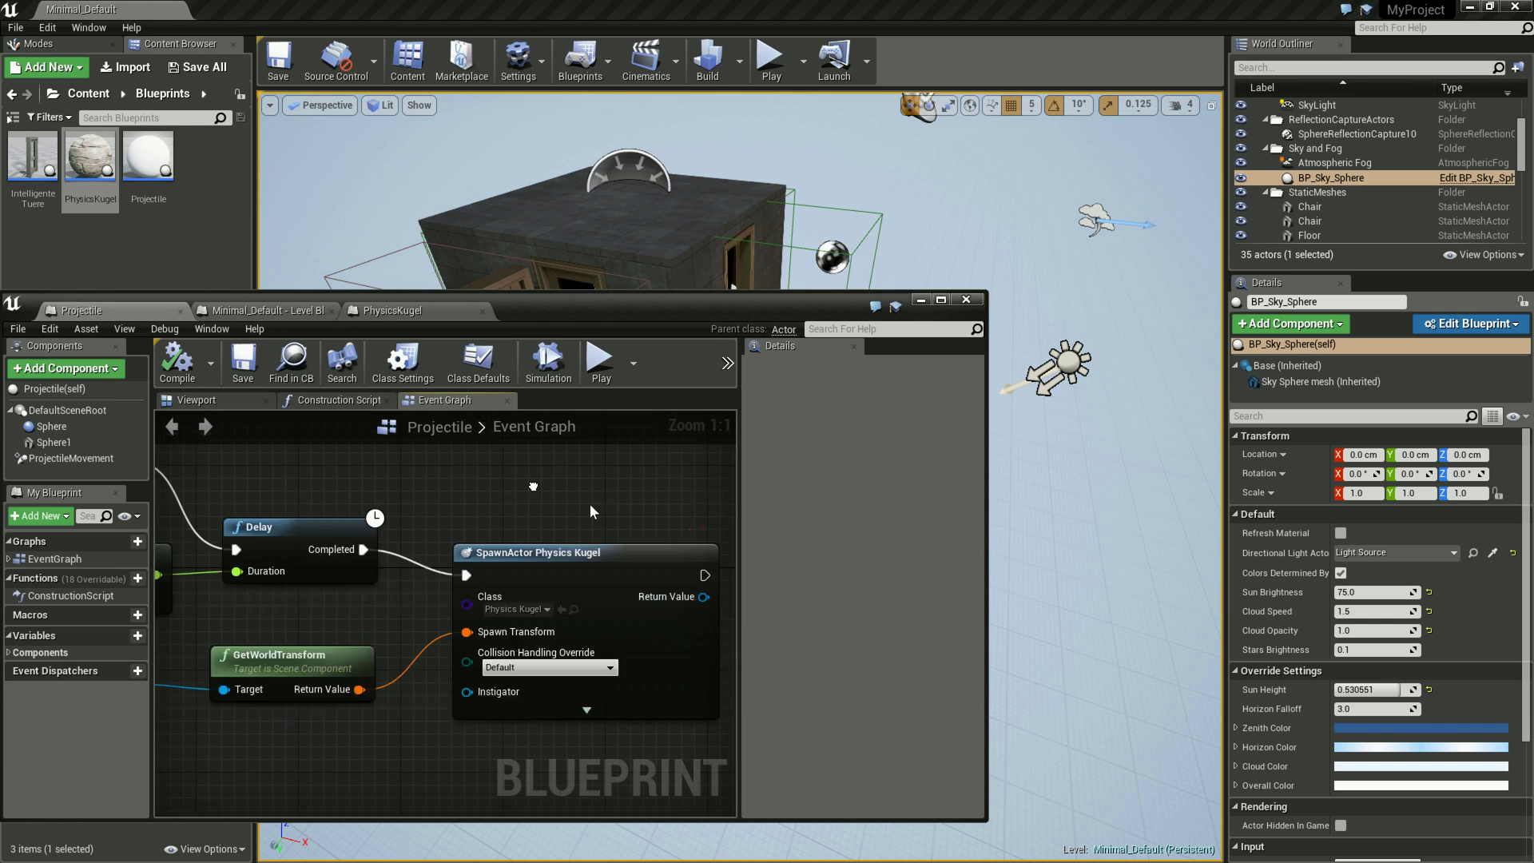
{"action": "right_click", "coordinate": [457, 511]}
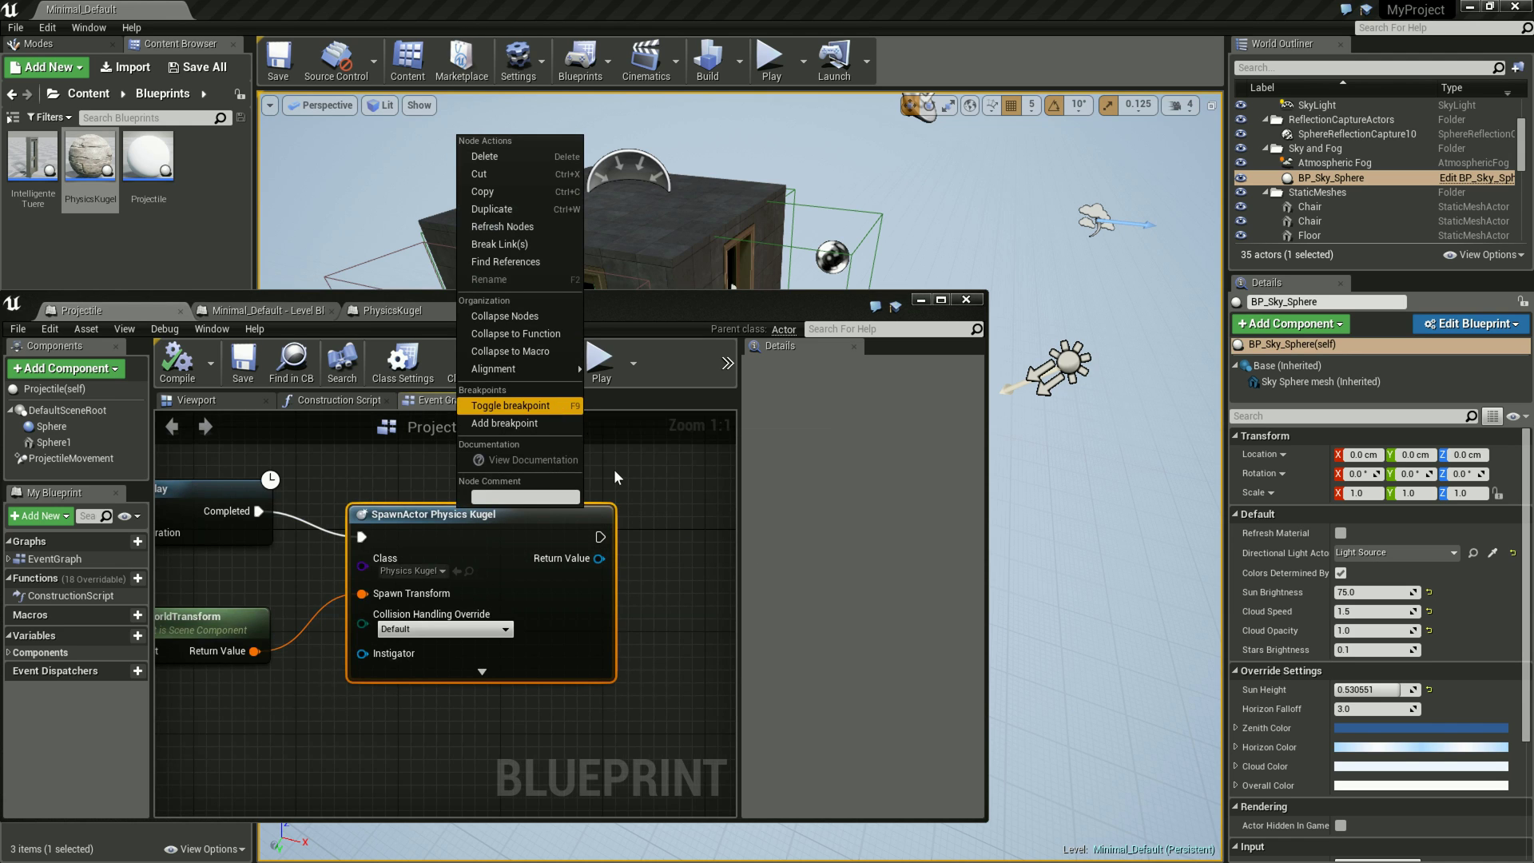
{"action": "left_click", "coordinate": [649, 529]}
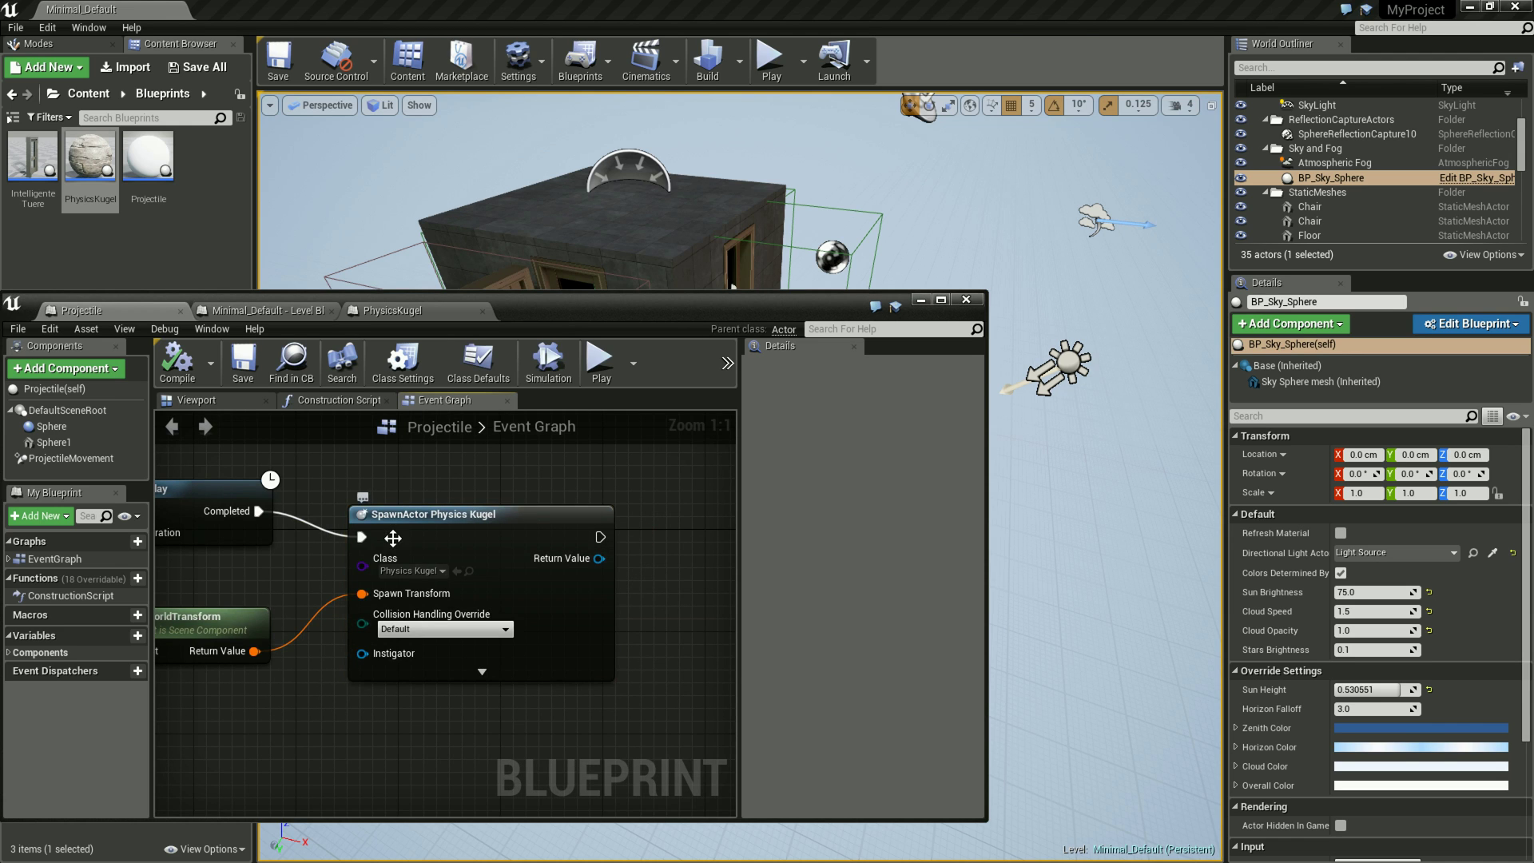
{"action": "mouse_move", "coordinate": [317, 445]}
{"action": "right_mouse_down"}
{"action": "mouse_move", "coordinate": [564, 505]}
{"action": "mouse_move", "coordinate": [452, 477]}
{"action": "right_mouse_up"}
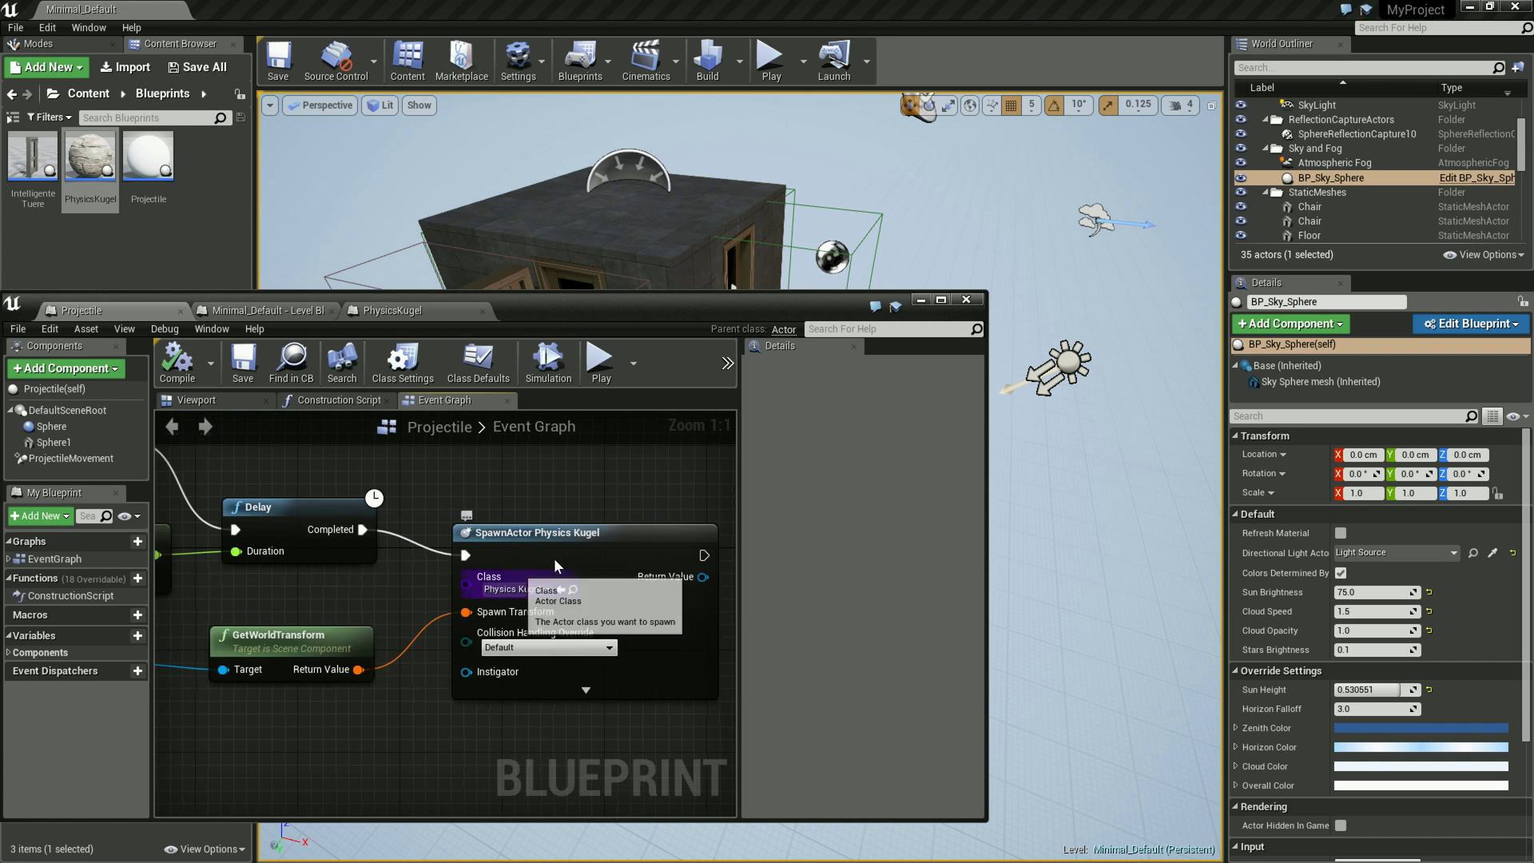
Step: Add, remove, then re-add a breakpoint on the SpawnActor Physics Kugel node
{"action": "left_click", "coordinate": [634, 579]}
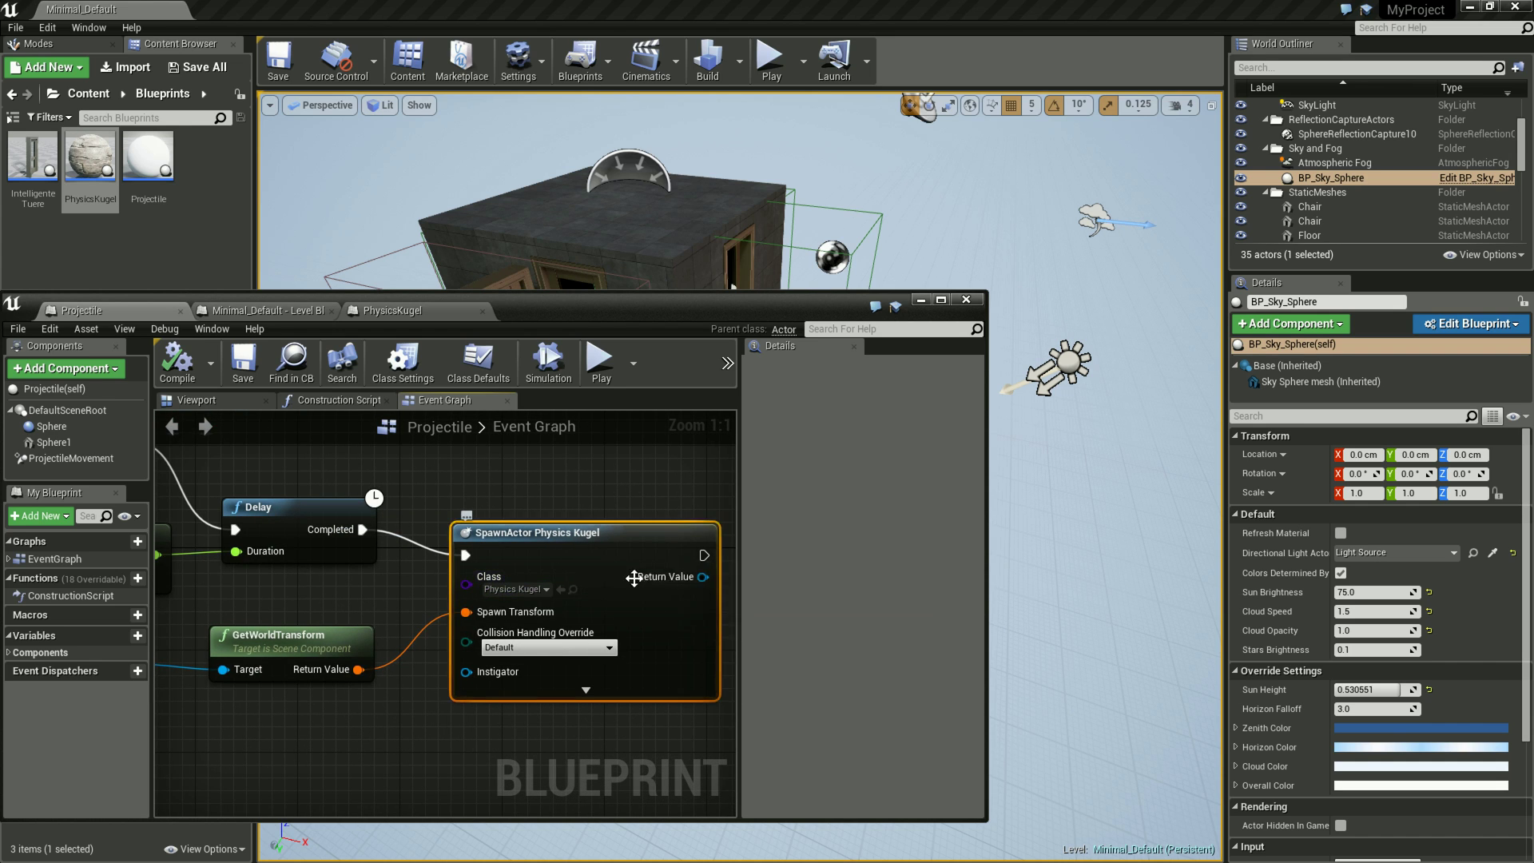
{"action": "right_click", "coordinate": [580, 549]}
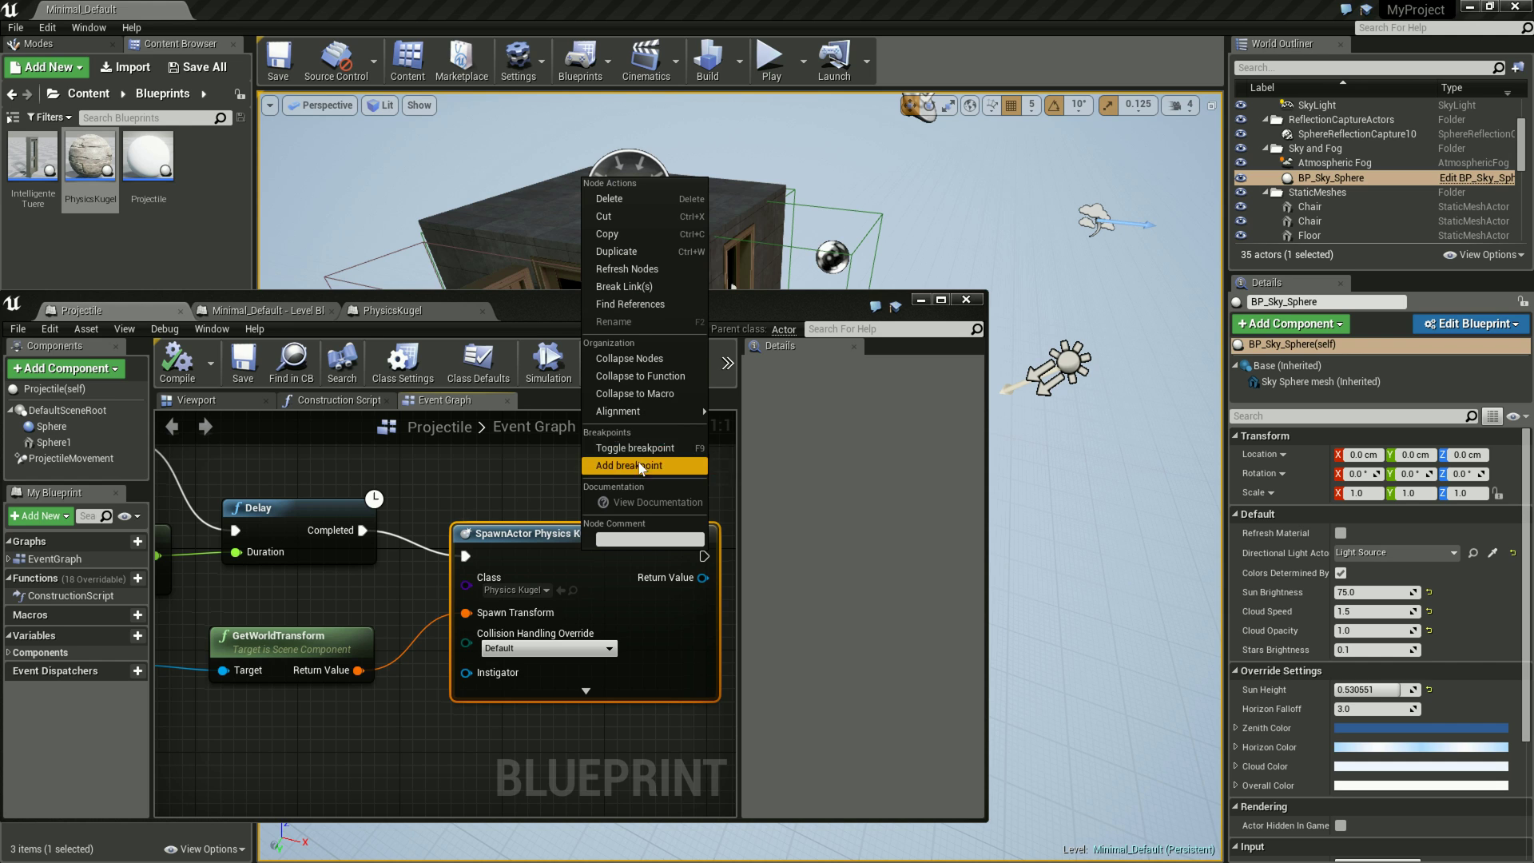
{"action": "left_click", "coordinate": [647, 467]}
{"action": "right_click", "coordinate": [588, 548]}
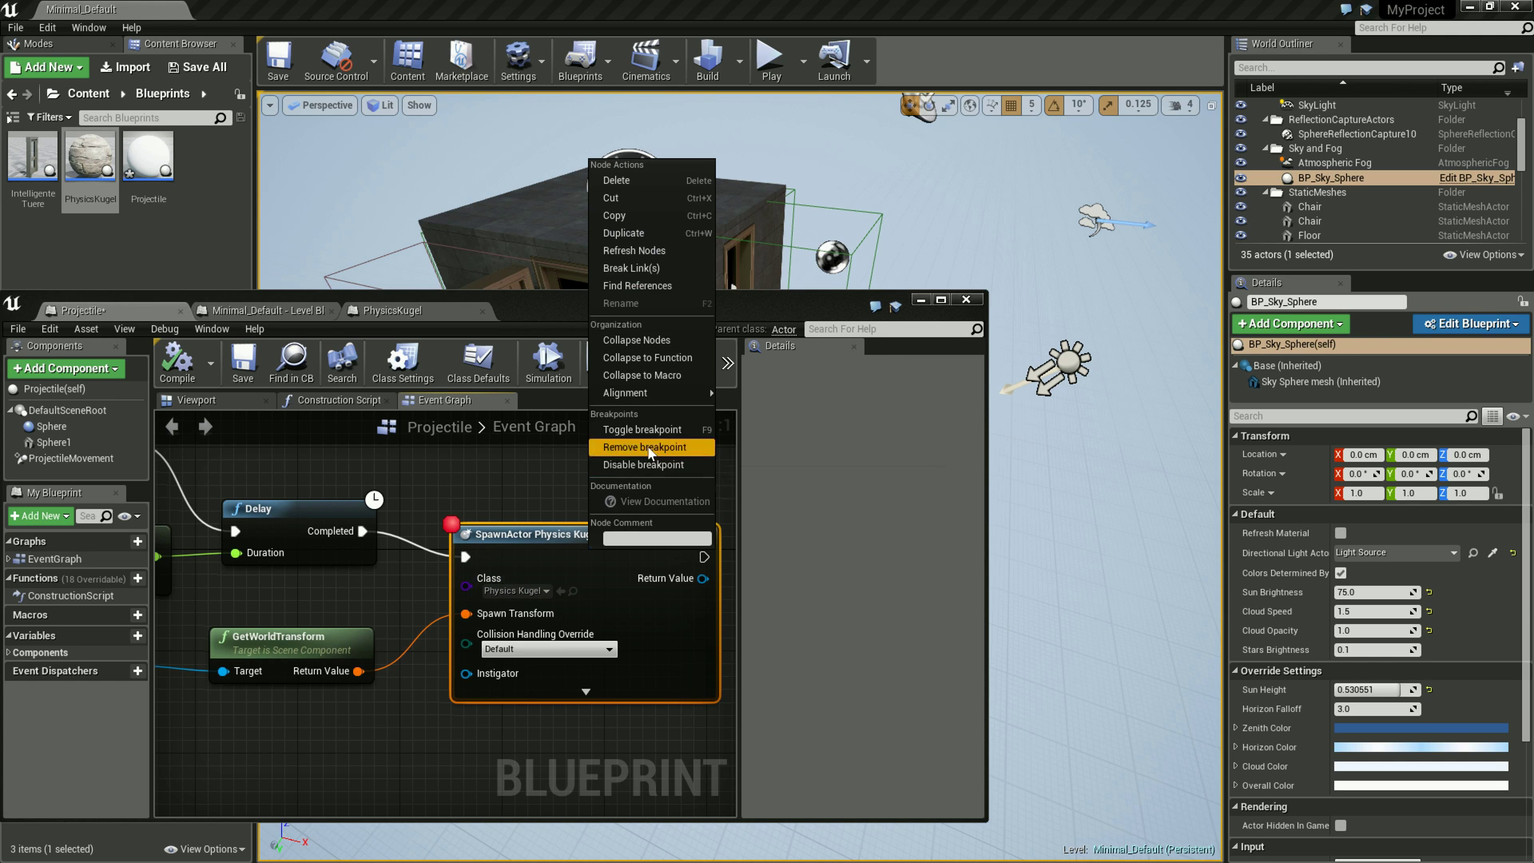
{"action": "left_click", "coordinate": [644, 446]}
{"action": "right_click", "coordinate": [588, 548]}
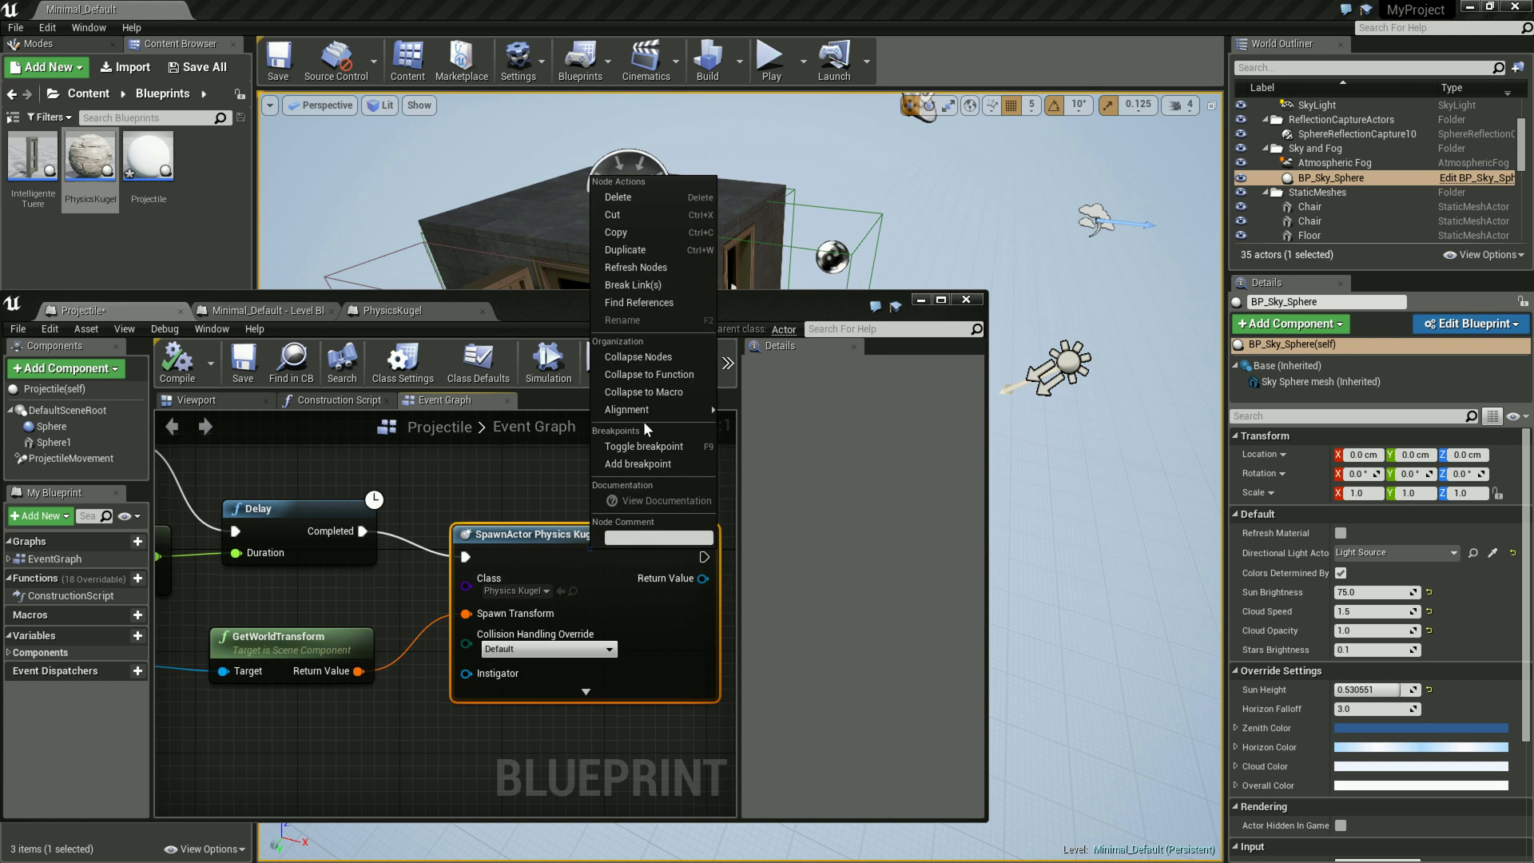
{"action": "left_click", "coordinate": [644, 464]}
Step: Disable, re-enable, and finally remove the SpawnActor node's breakpoint
{"action": "right_click", "coordinate": [584, 584]}
{"action": "left_click", "coordinate": [632, 497]}
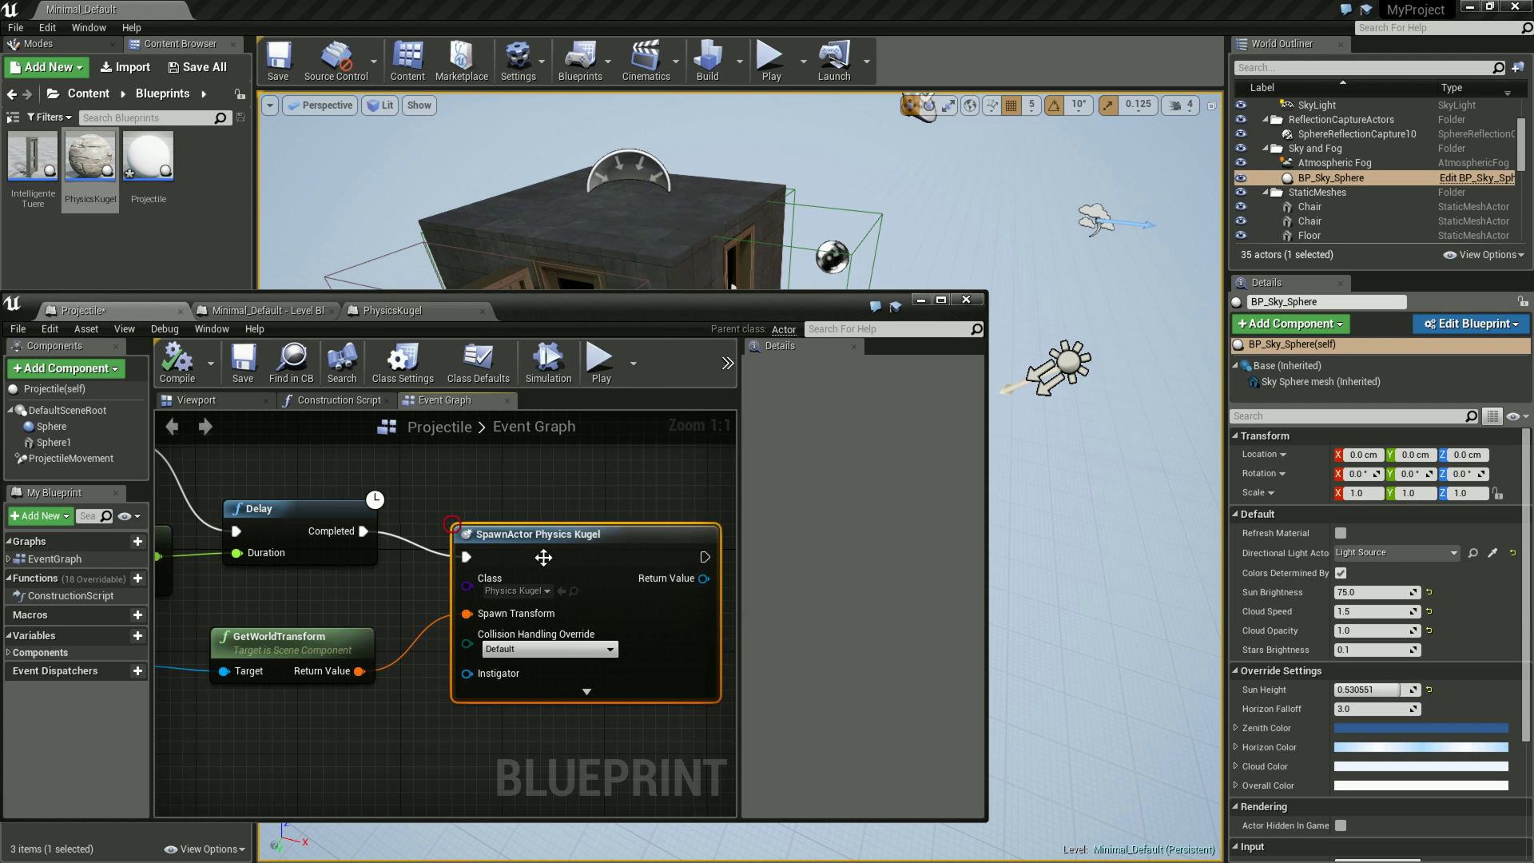
{"action": "right_click", "coordinate": [536, 561]}
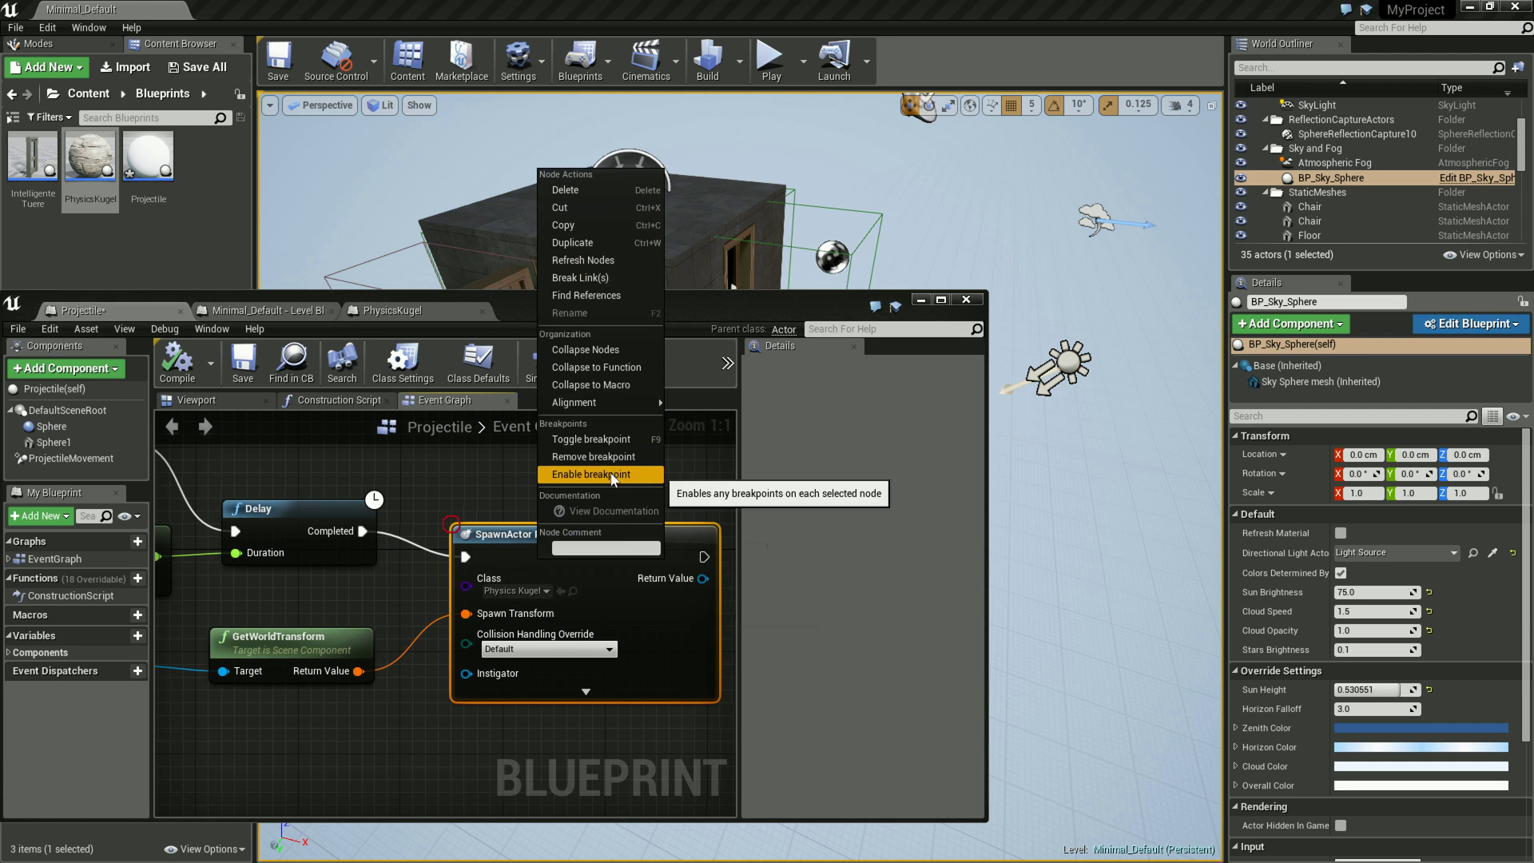
{"action": "left_click", "coordinate": [595, 474]}
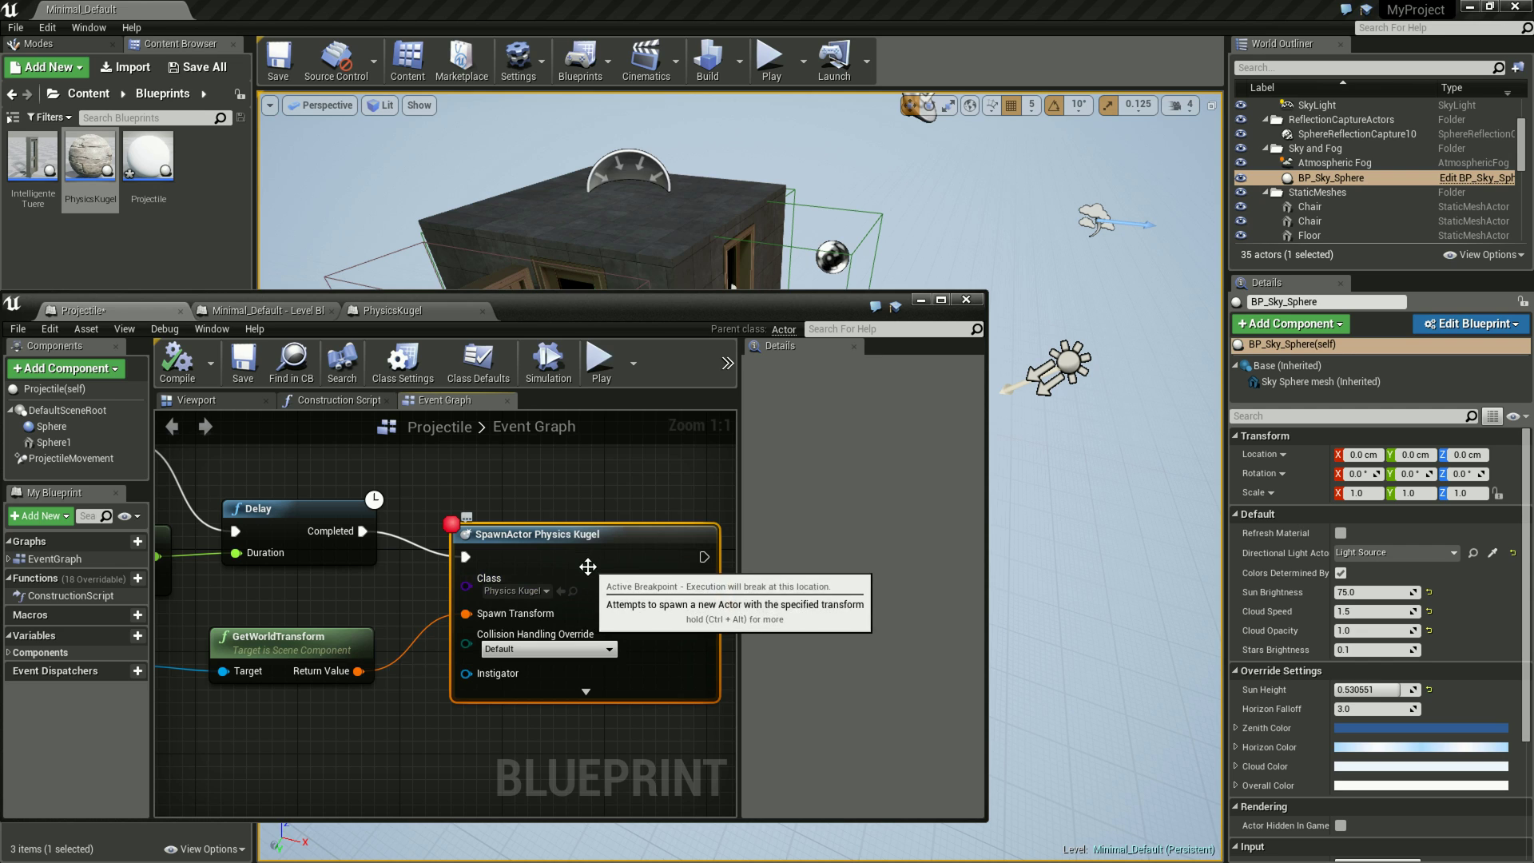
{"action": "right_click", "coordinate": [587, 564]}
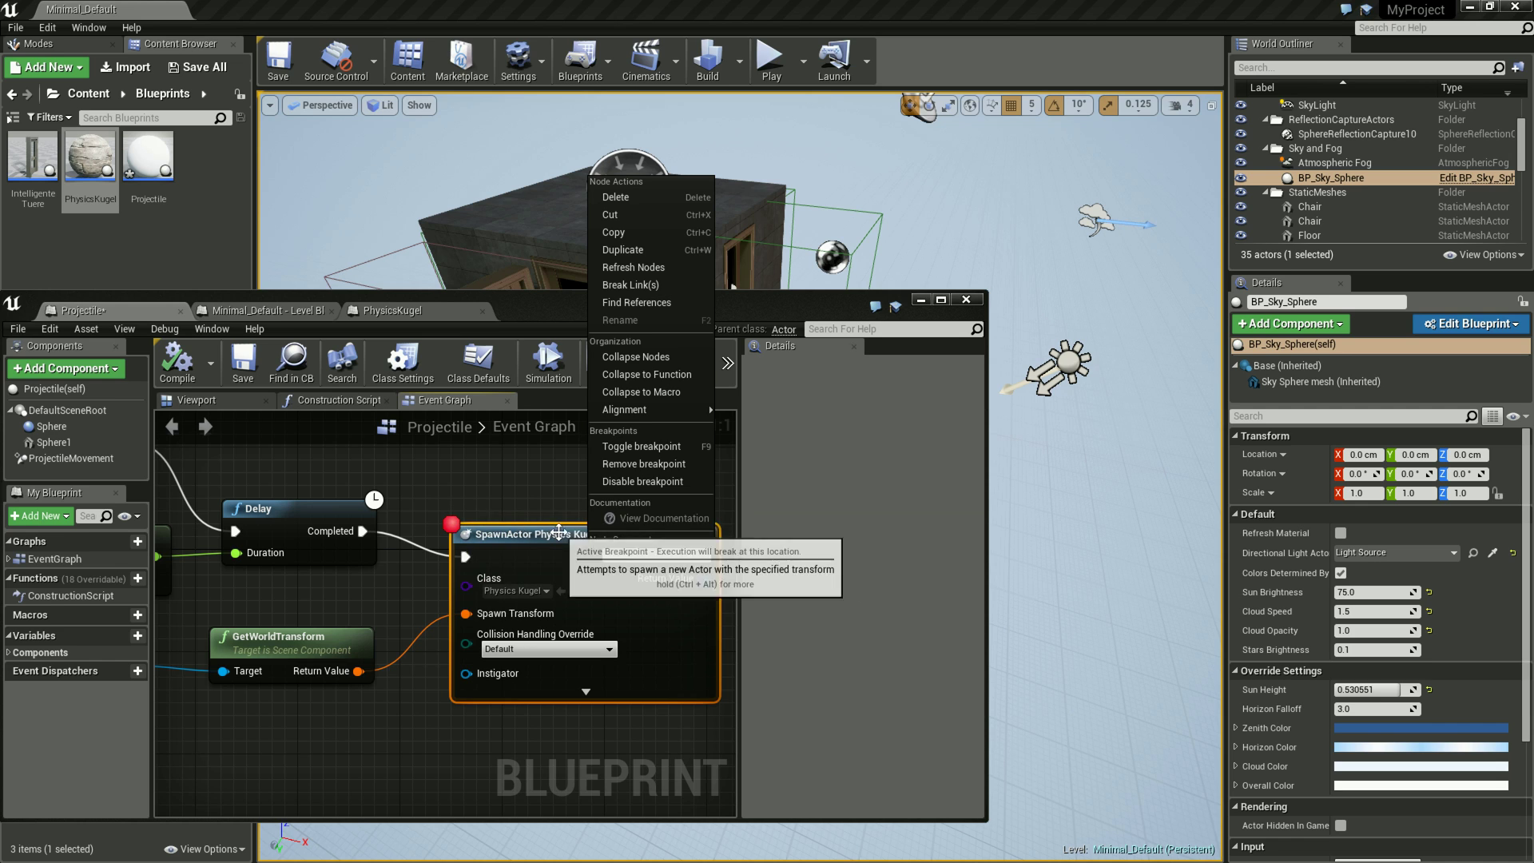
{"action": "left_click", "coordinate": [625, 451]}
Step: Select the Delay node and add a breakpoint to it with F9
{"action": "right_click_drag", "start_coordinate": [625, 446], "coordinate": [592, 544]}
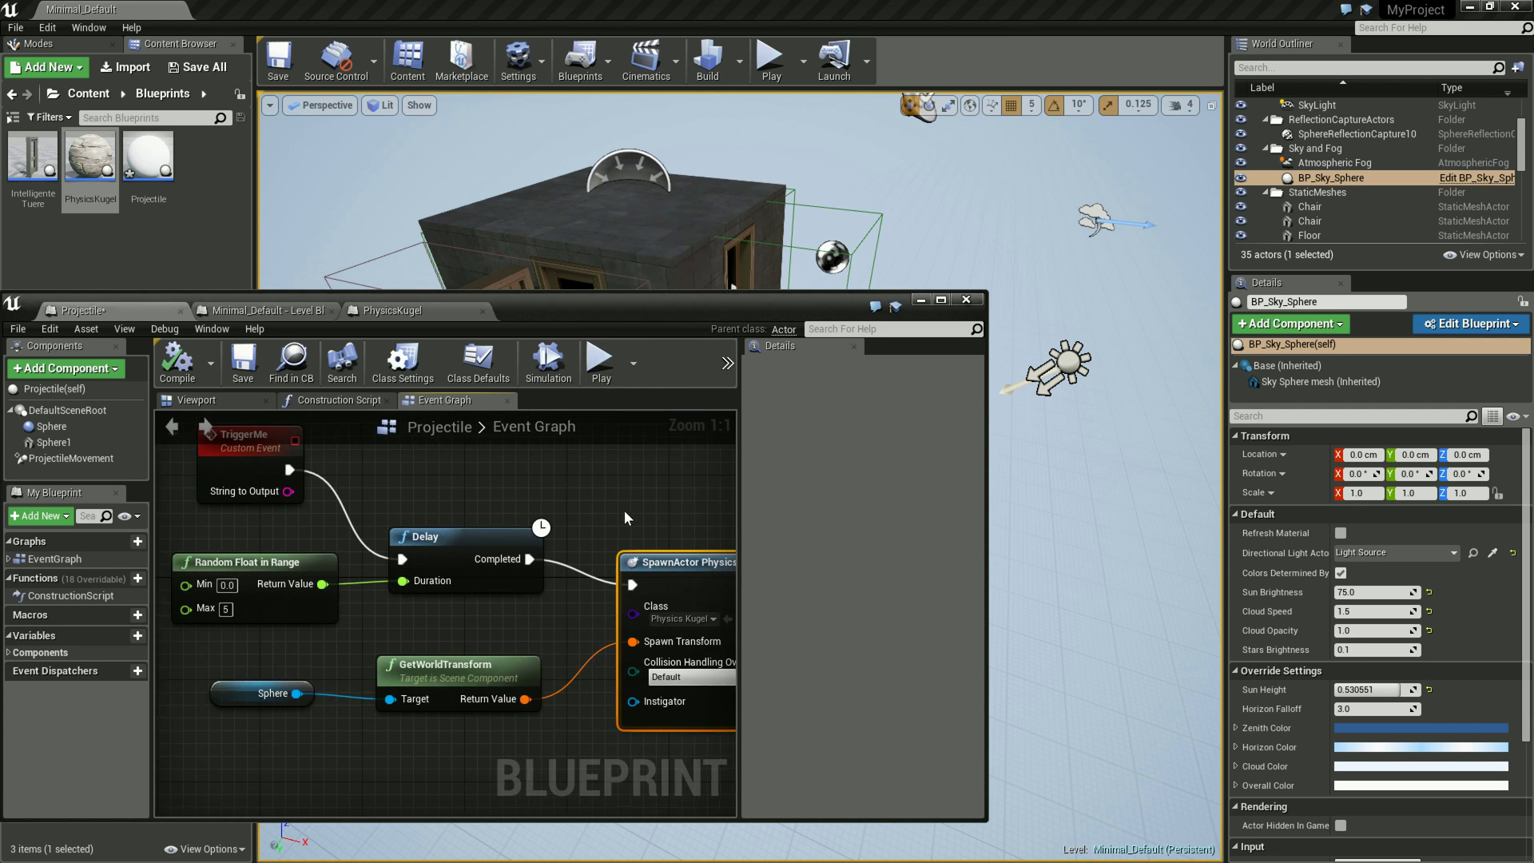
{"action": "right_click_drag", "start_coordinate": [608, 510], "coordinate": [479, 505]}
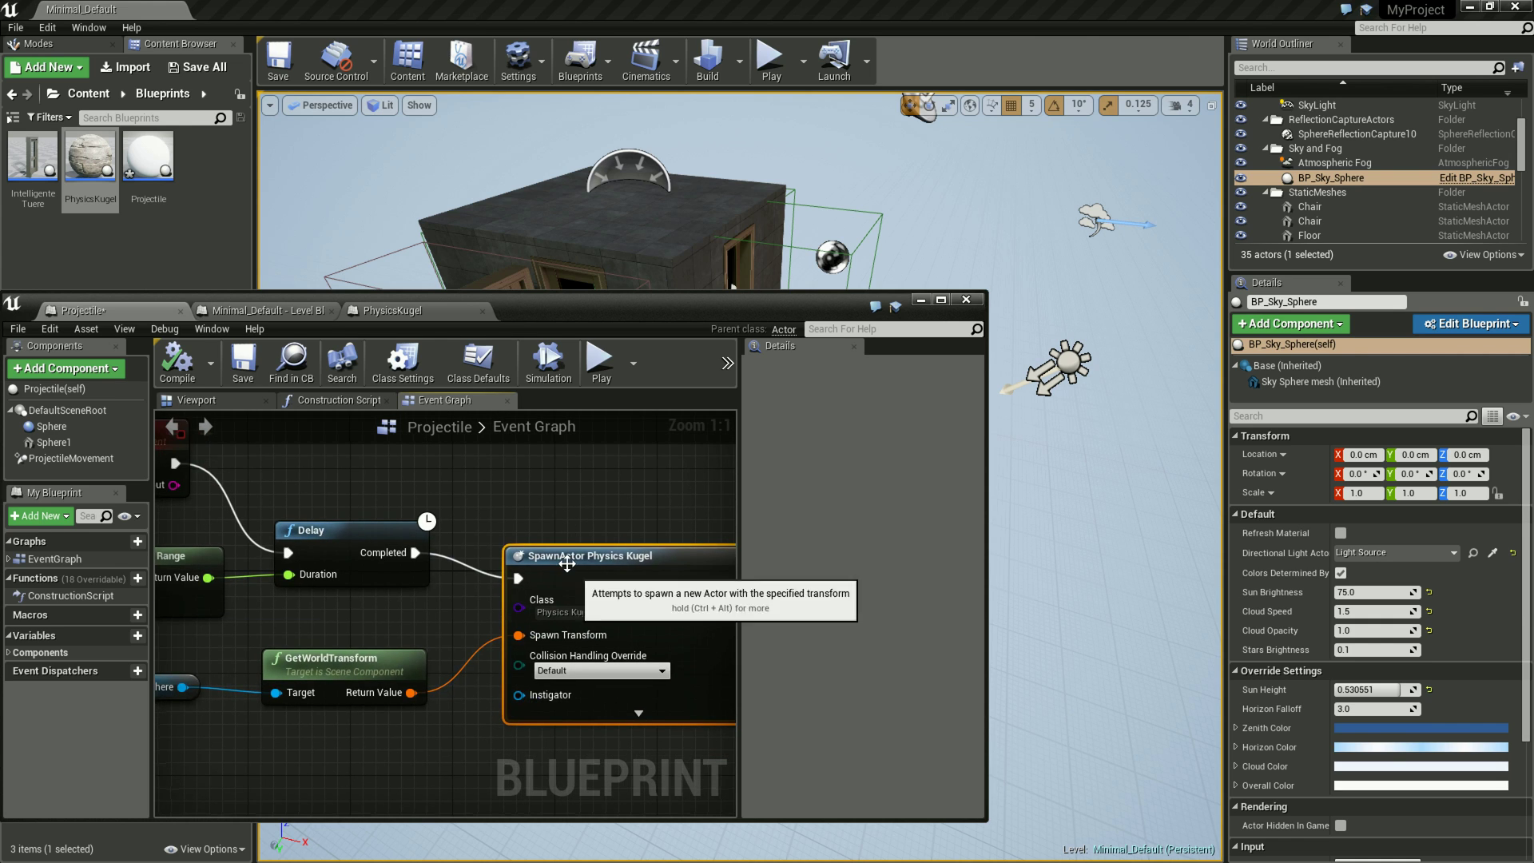
{"action": "left_click", "coordinate": [335, 536]}
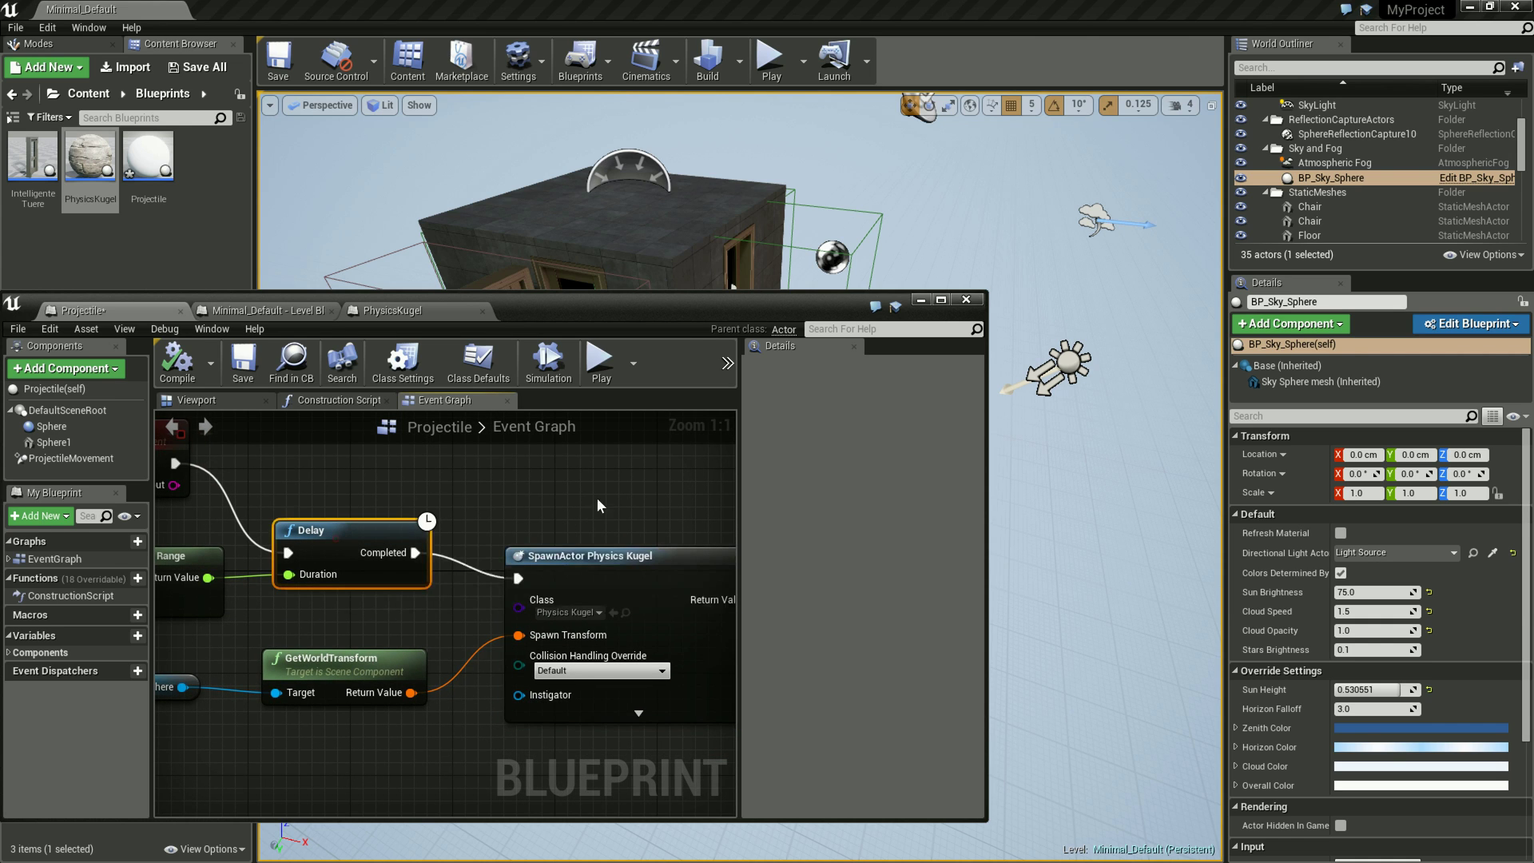
{"action": "right_click_drag", "start_coordinate": [458, 501], "coordinate": [583, 507]}
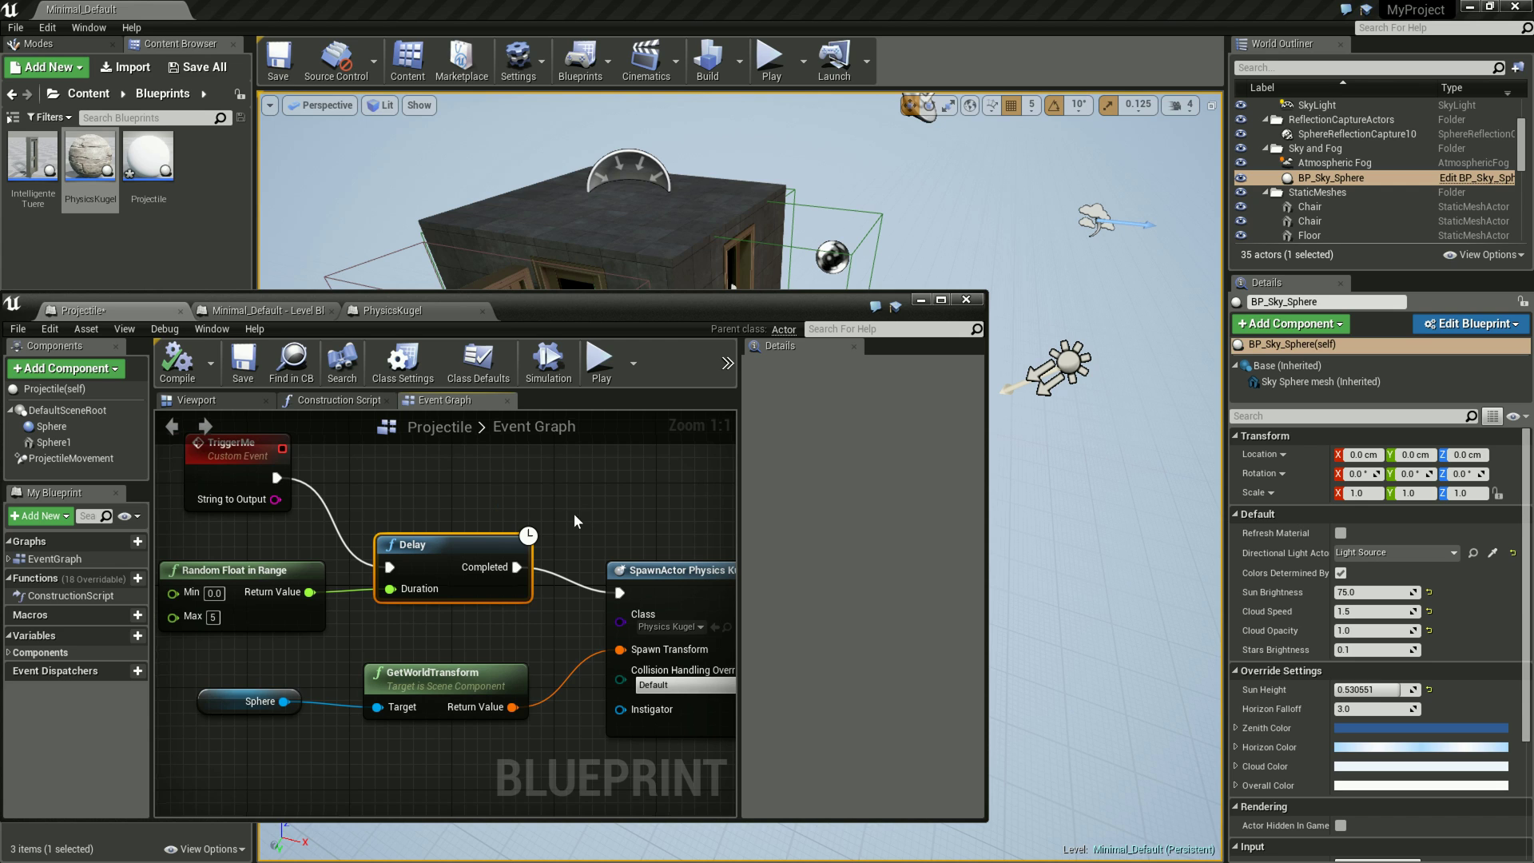
{"action": "key", "text": "F9"}
Step: Save the Projectile blueprint and move its editor aside to reveal the level
{"action": "left_click_drag", "start_coordinate": [650, 290], "coordinate": [650, 275]}
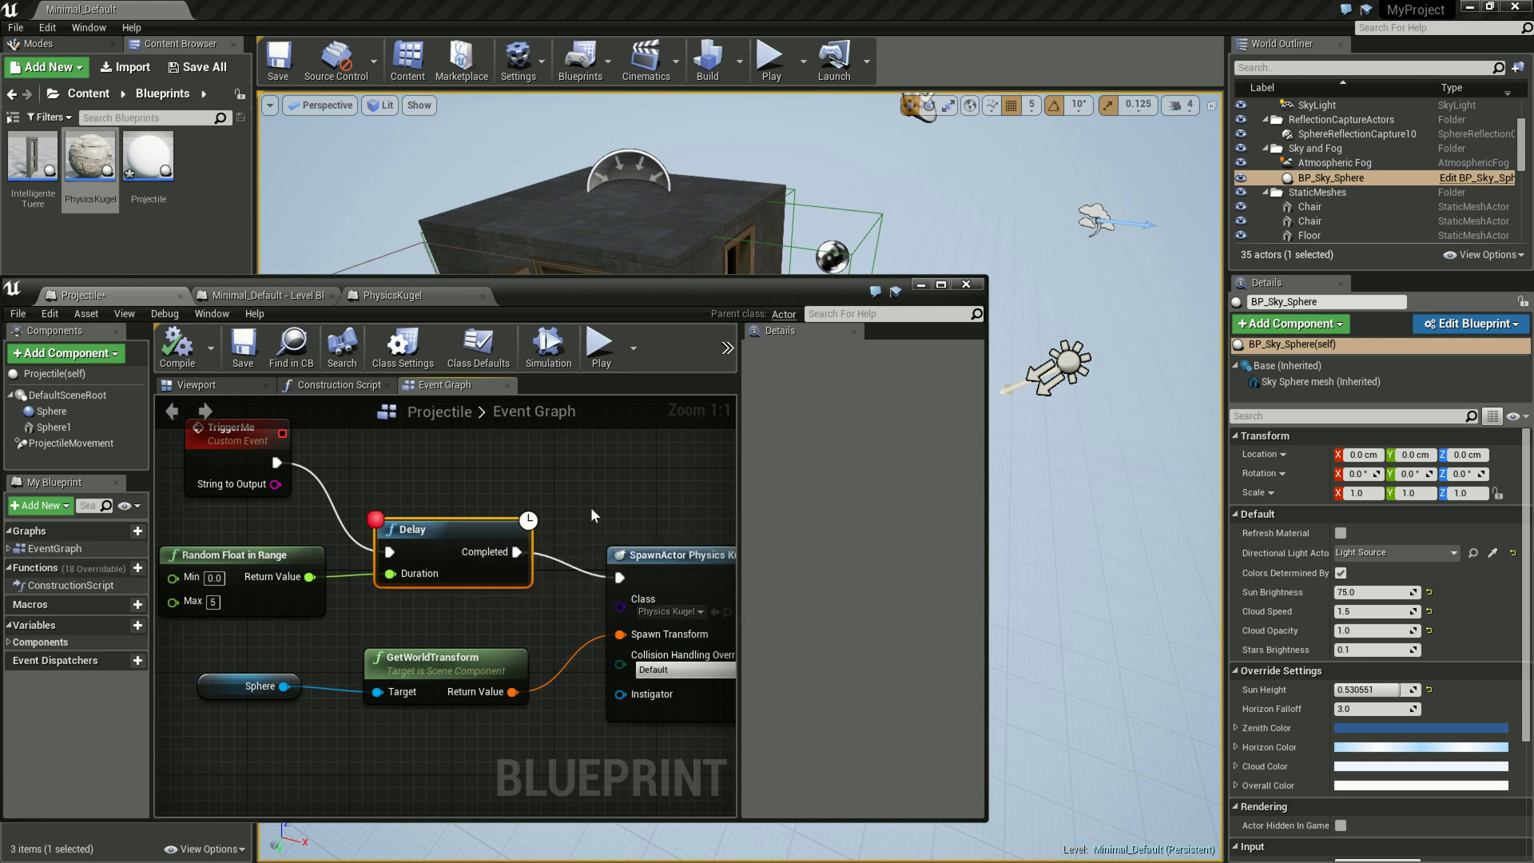
{"action": "left_click", "coordinate": [243, 345]}
{"action": "left_click_drag", "start_coordinate": [609, 293], "coordinate": [514, 497]}
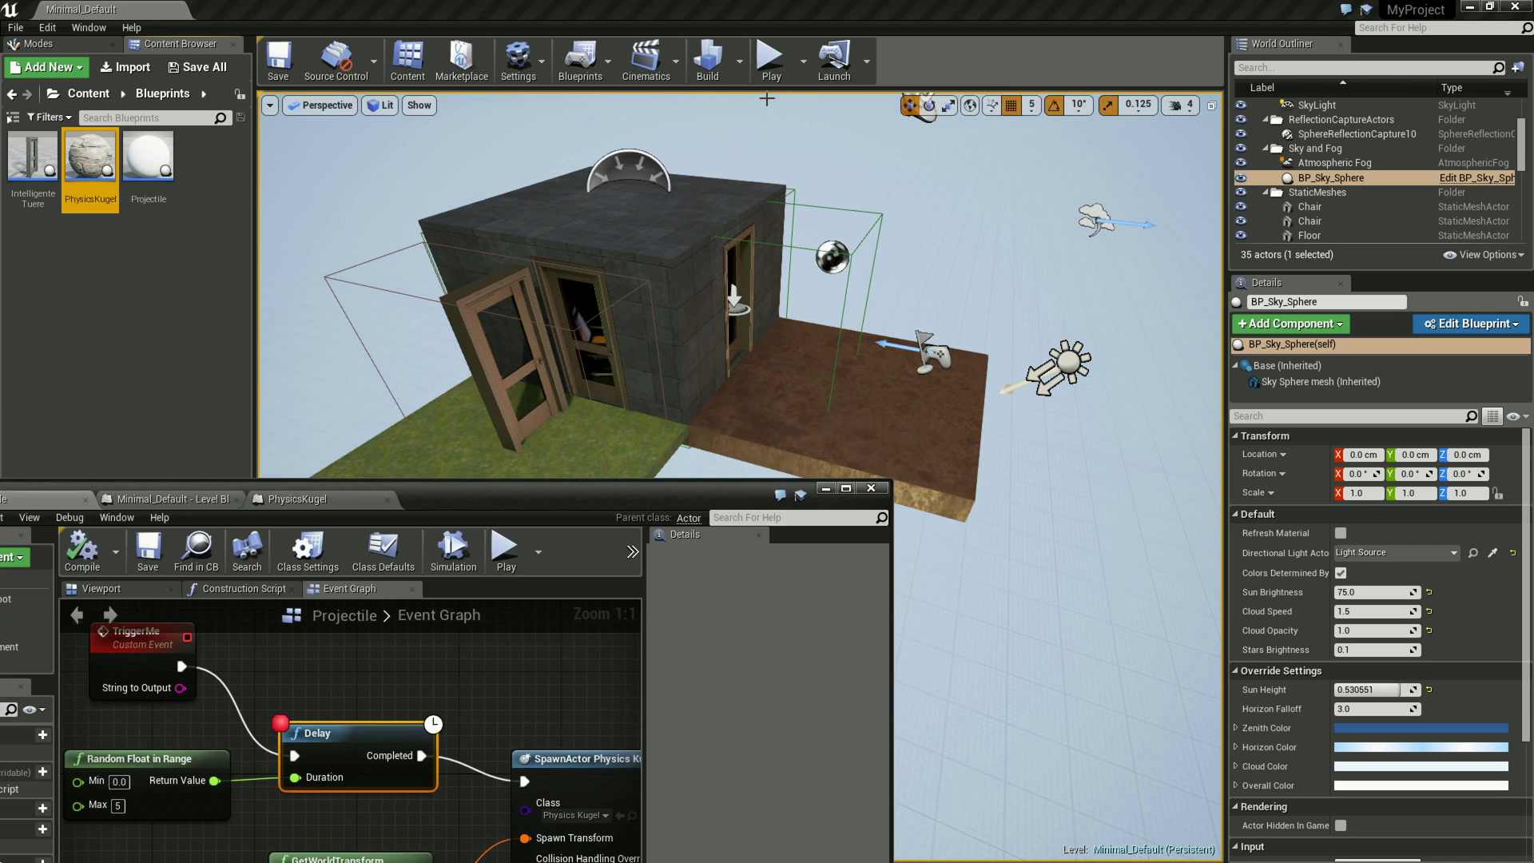
Step: Start Play in Editor, walk back to view the house, and reposition the Blueprint window
{"action": "left_click", "coordinate": [803, 60]}
{"action": "left_click", "coordinate": [779, 64]}
{"action": "left_click", "coordinate": [829, 356]}
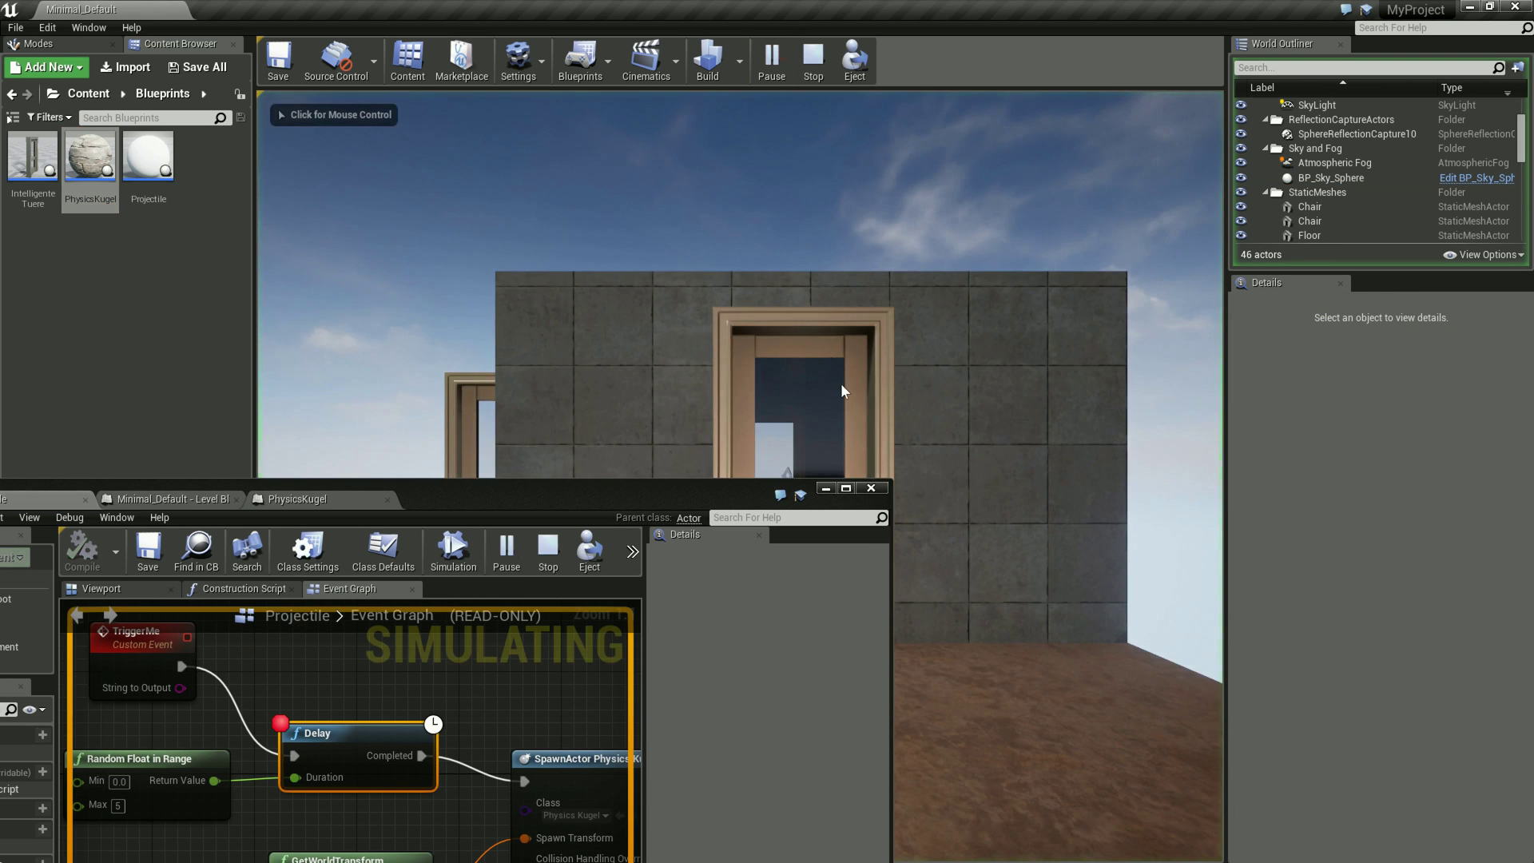
{"action": "key", "text": "s"}
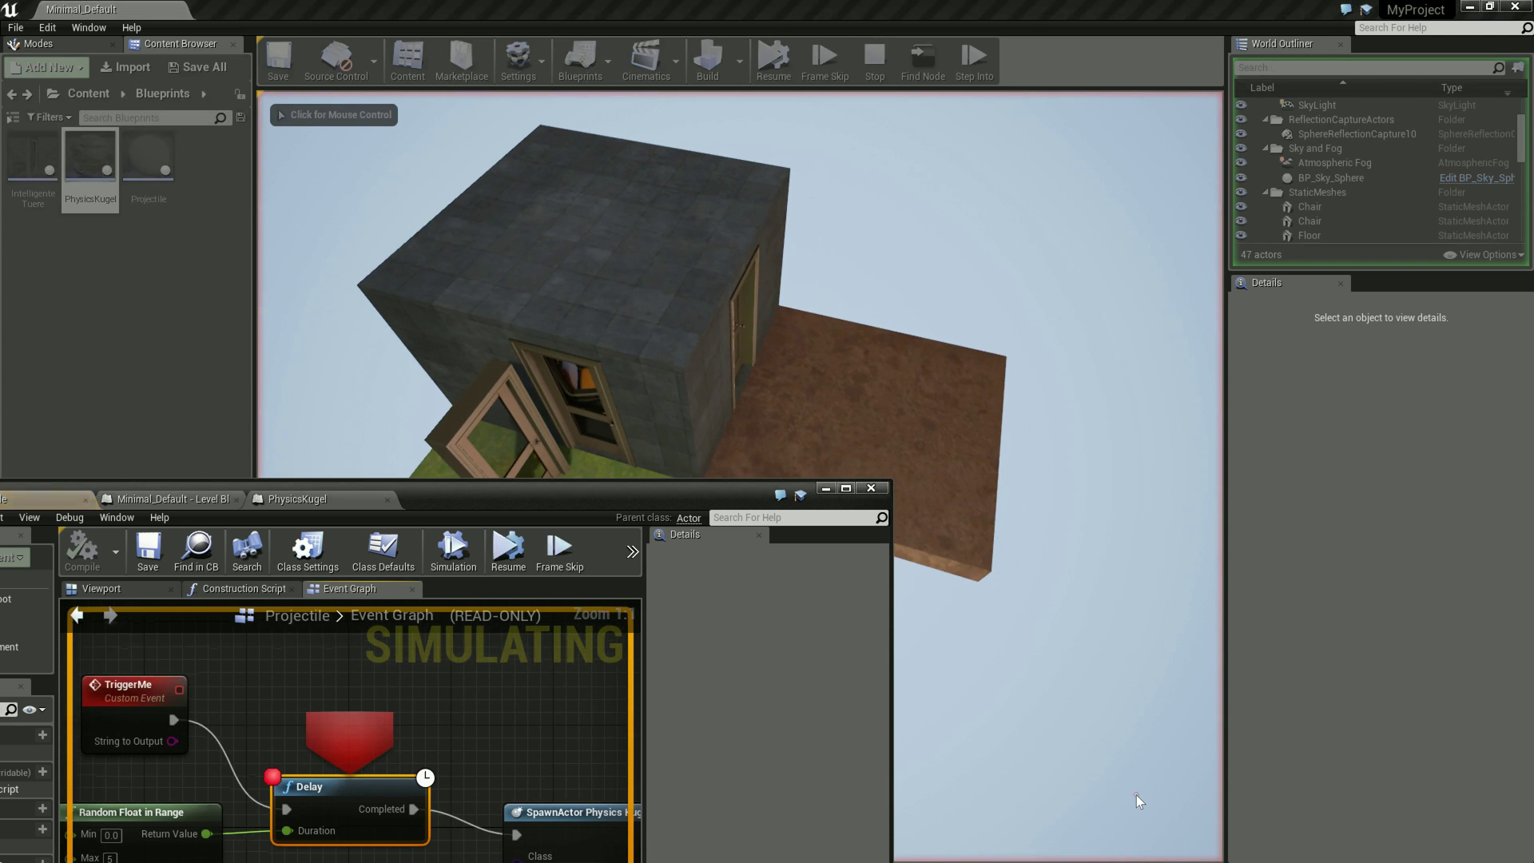
{"action": "left_click_drag", "start_coordinate": [548, 501], "coordinate": [575, 369]}
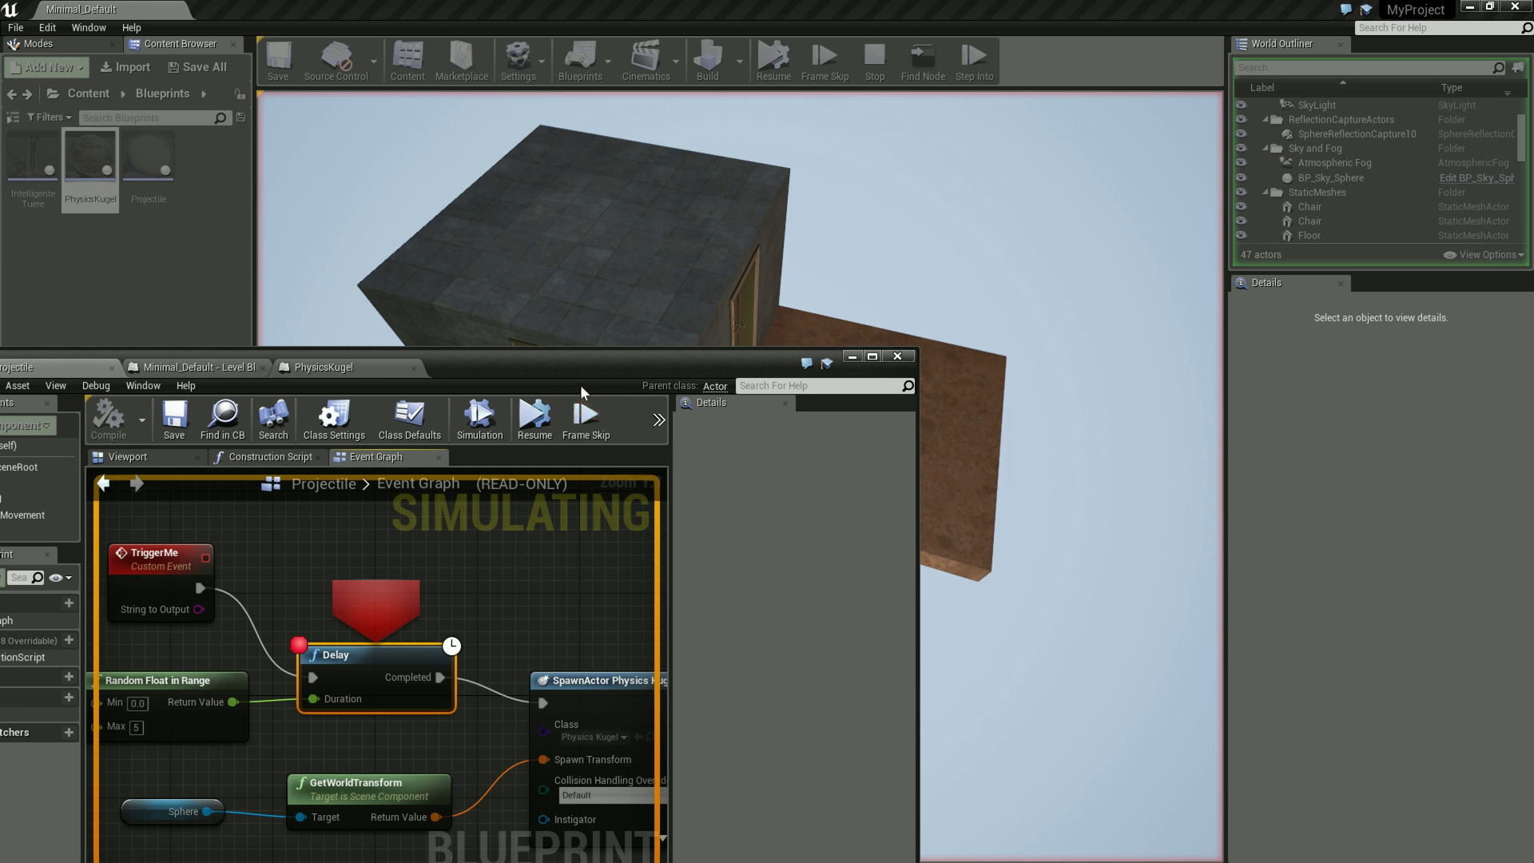
{"action": "mouse_move", "coordinate": [596, 364]}
{"action": "left_mouse_down"}
{"action": "mouse_move", "coordinate": [513, 587]}
{"action": "mouse_move", "coordinate": [542, 384]}
{"action": "left_mouse_up"}
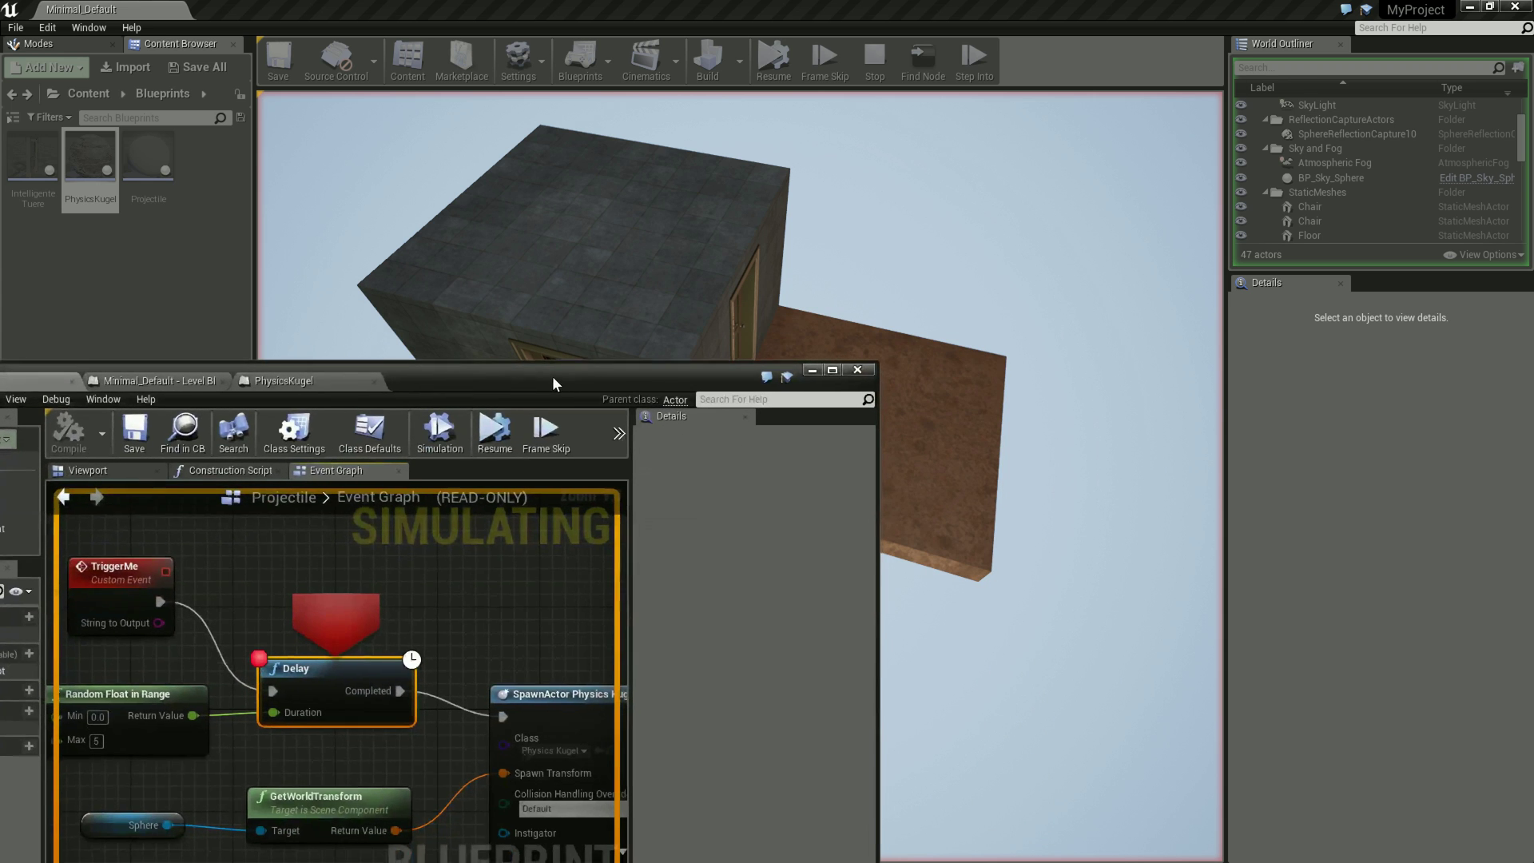
{"action": "left_click_drag", "start_coordinate": [542, 377], "coordinate": [539, 406]}
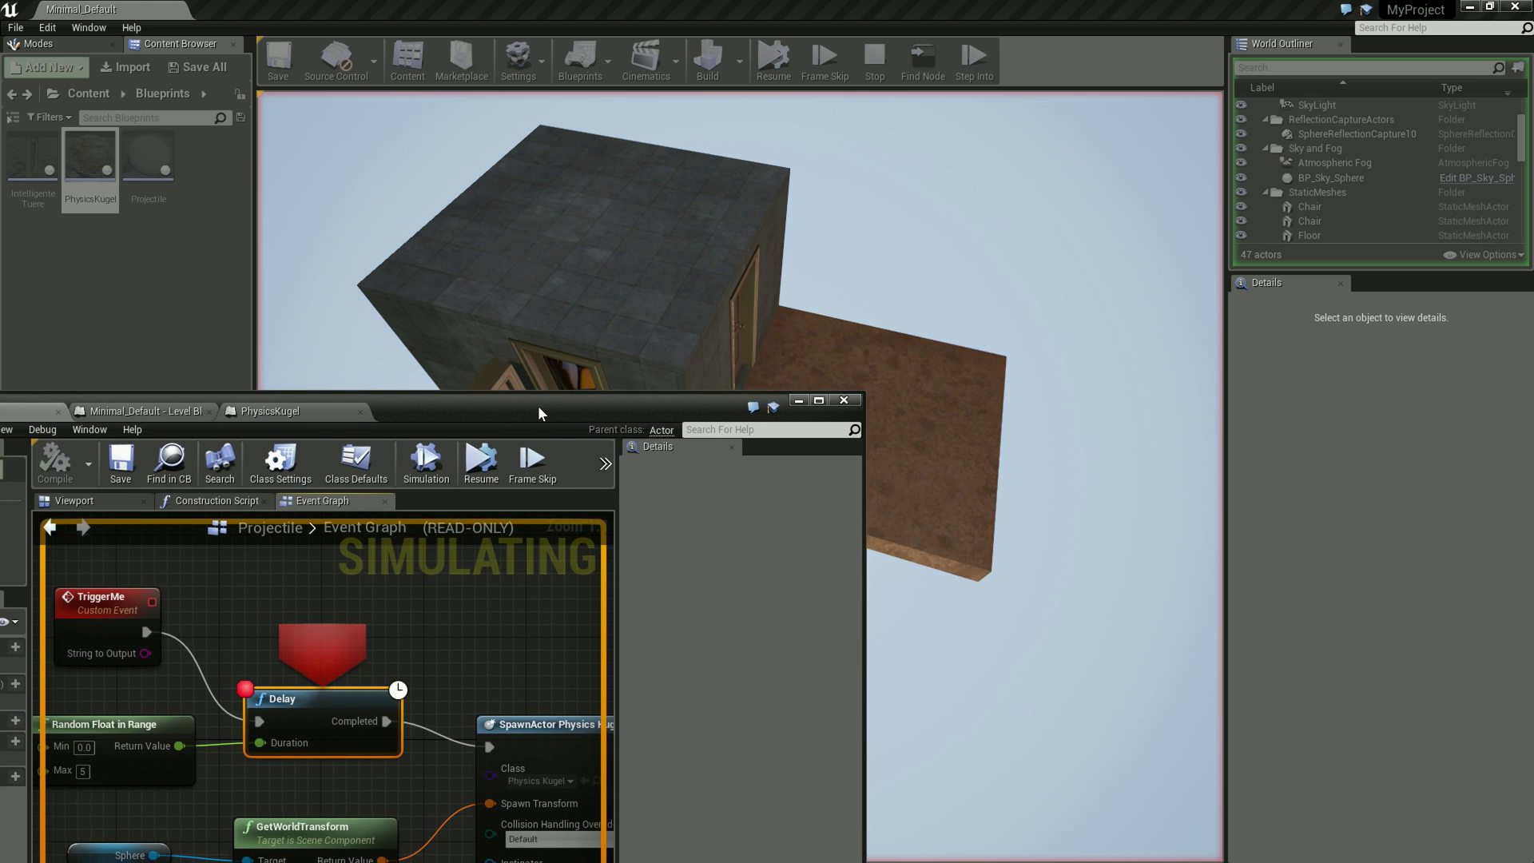
Step: Resume past the Delay breakpoint four times as projectiles spawn, then stop the session
{"action": "left_click", "coordinate": [482, 470]}
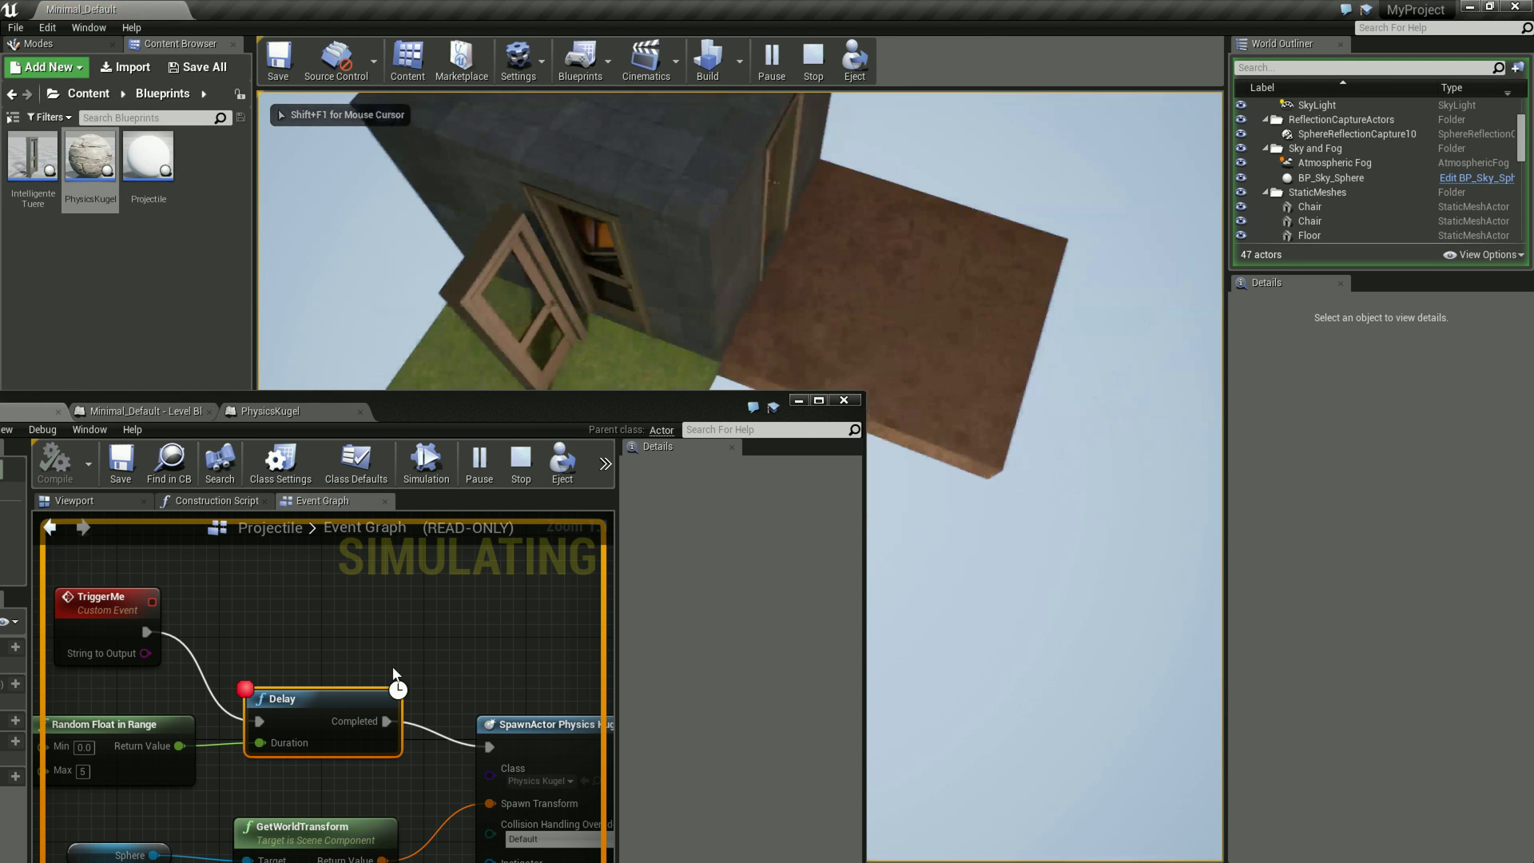
{"action": "left_click", "coordinate": [1061, 633]}
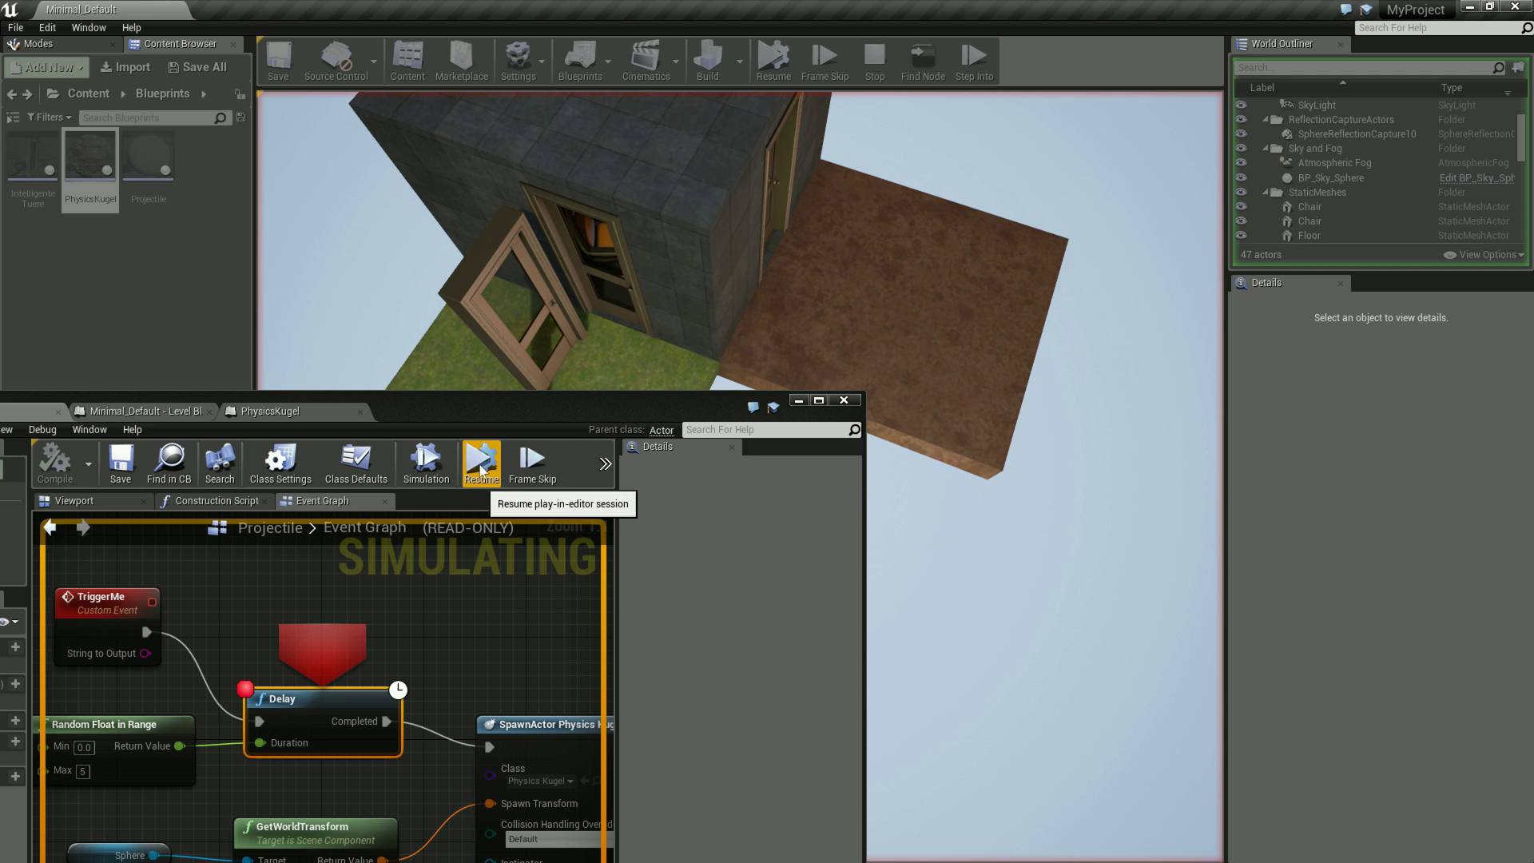
{"action": "left_click", "coordinate": [481, 470]}
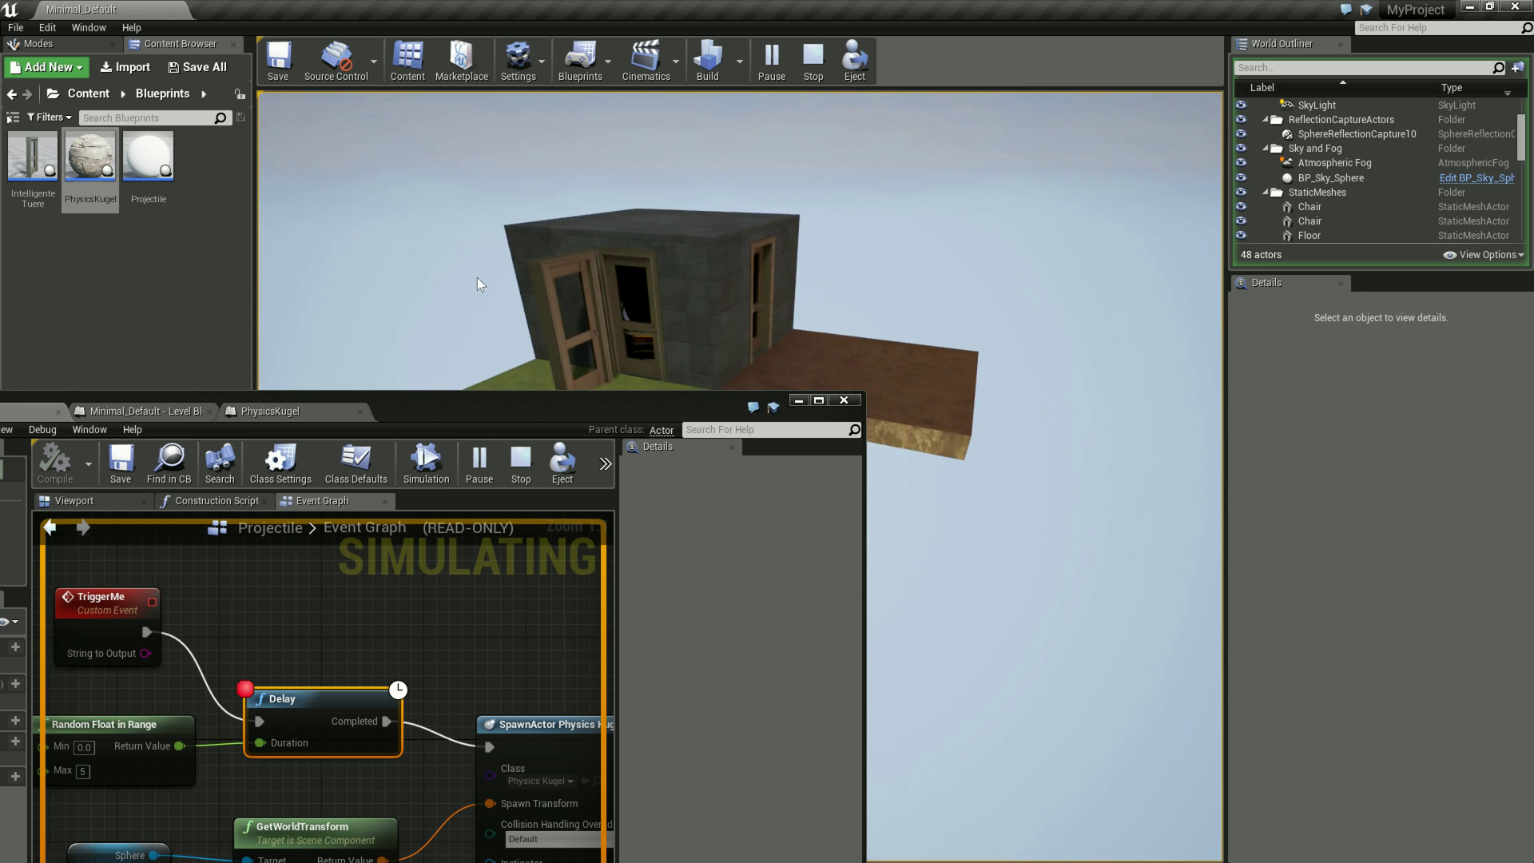
{"action": "right_click_drag", "start_coordinate": [477, 276], "coordinate": [482, 259]}
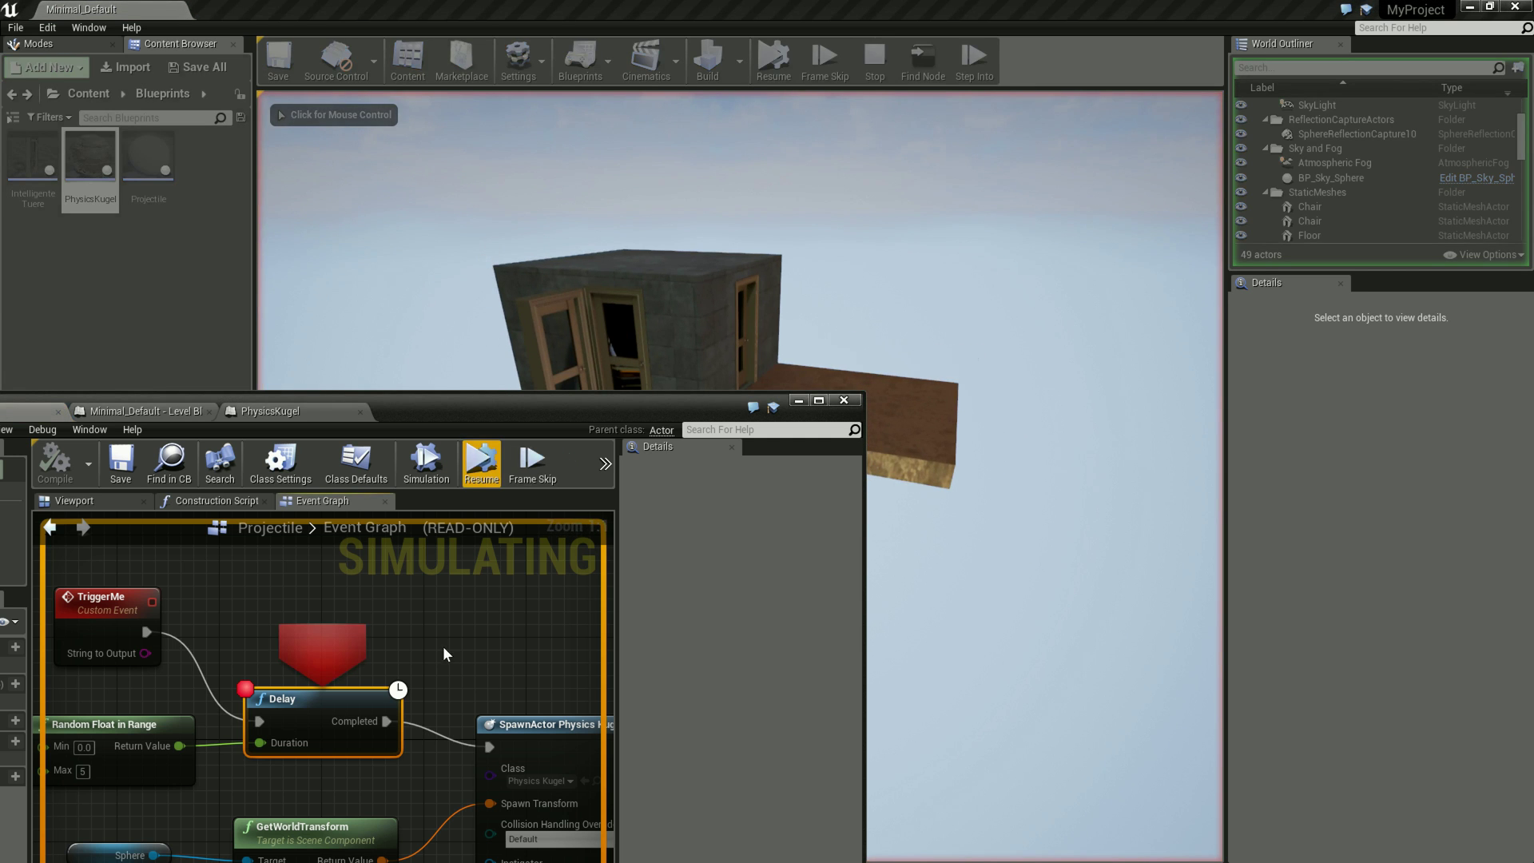
{"action": "mouse_move", "coordinate": [568, 389]}
{"action": "left_mouse_down"}
{"action": "mouse_move", "coordinate": [470, 730]}
{"action": "mouse_move", "coordinate": [563, 423]}
{"action": "mouse_move", "coordinate": [538, 465]}
{"action": "left_mouse_up"}
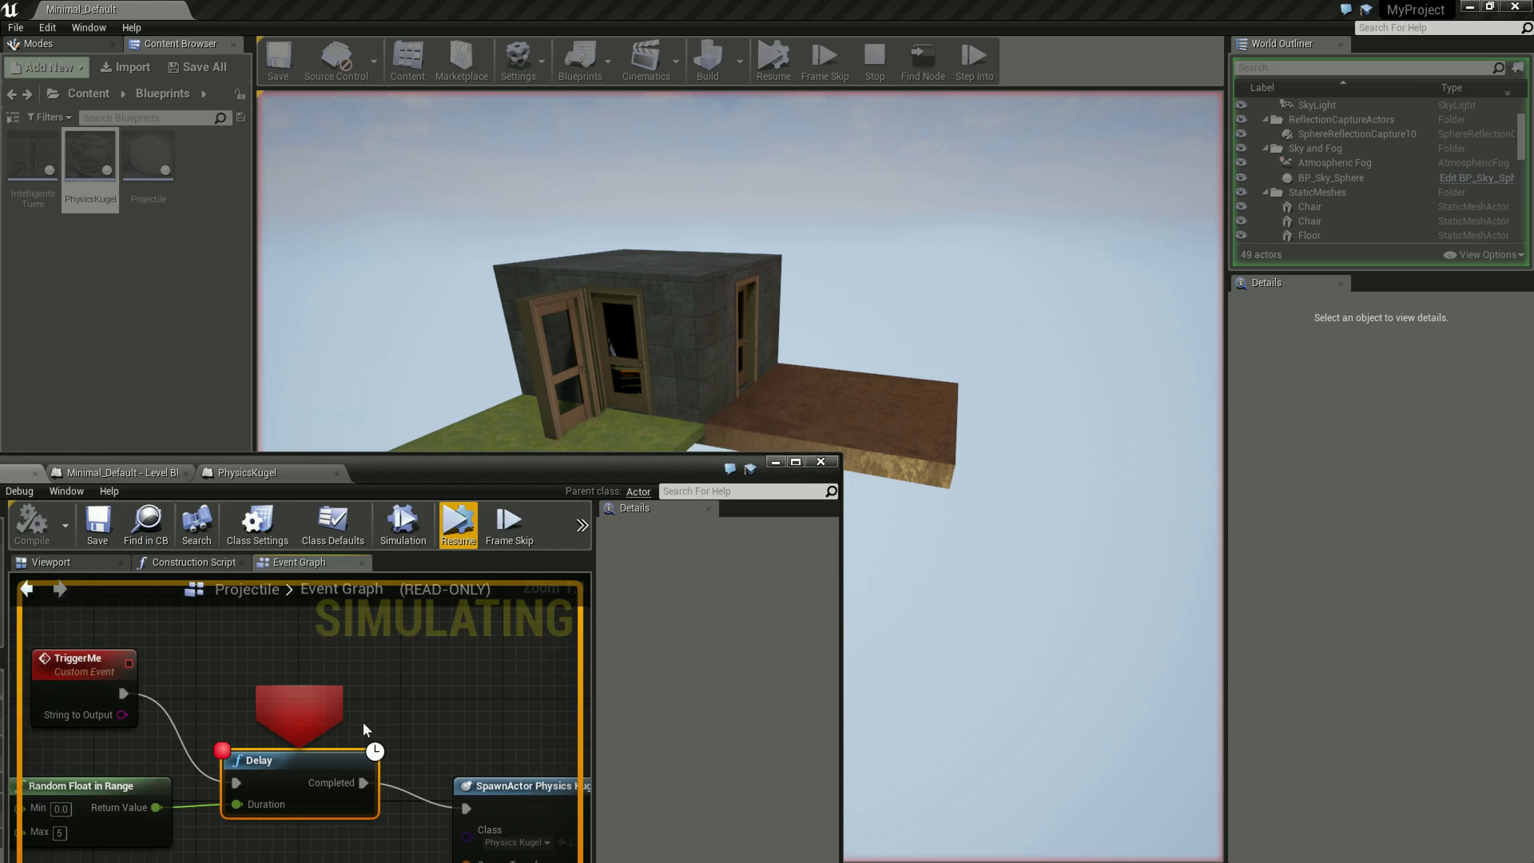
{"action": "left_click", "coordinate": [449, 543]}
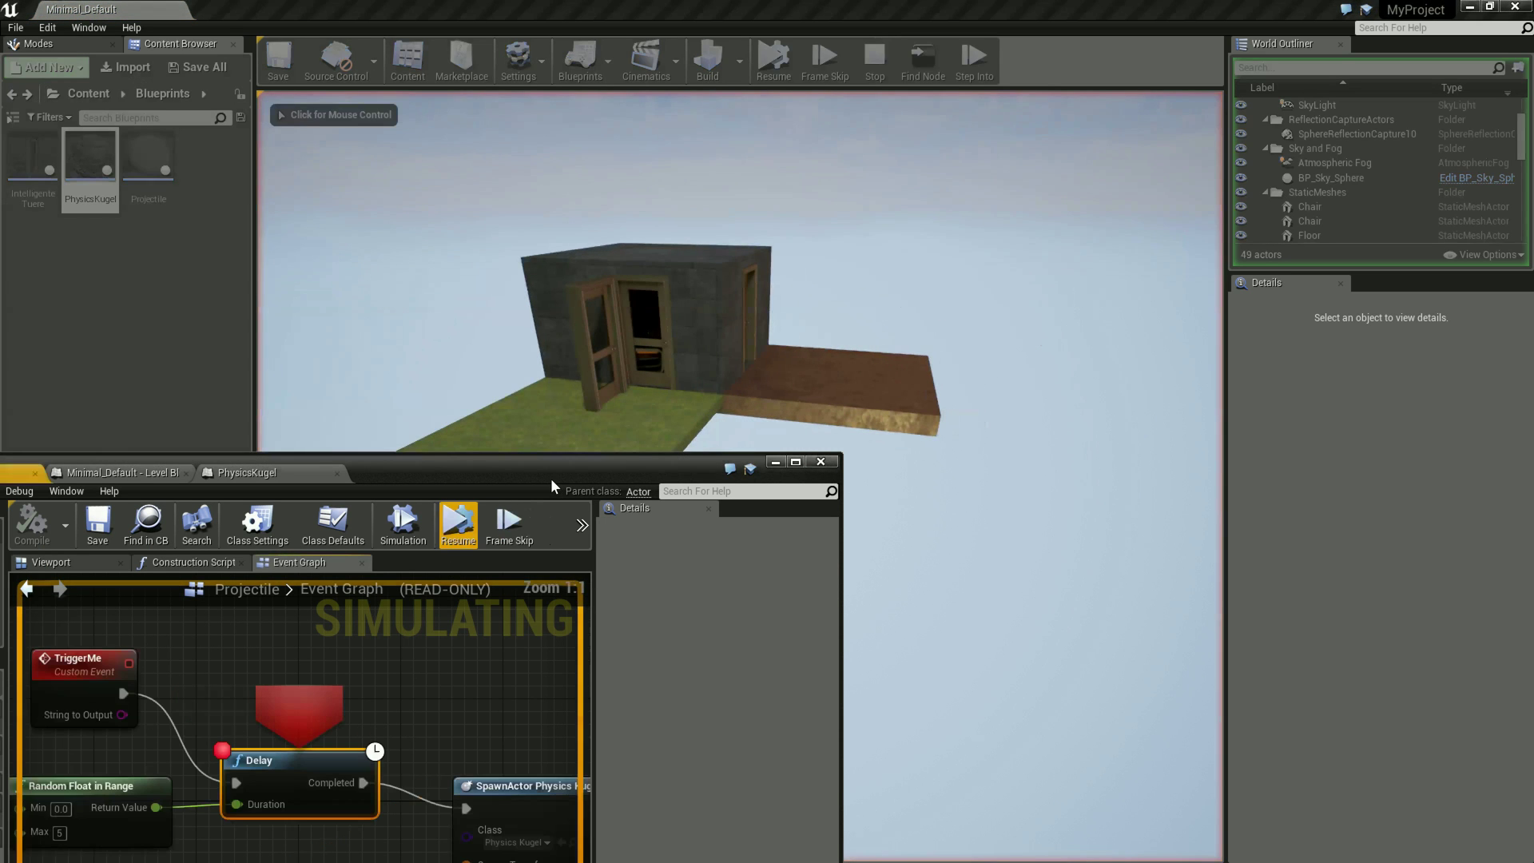
{"action": "left_click", "coordinate": [445, 536]}
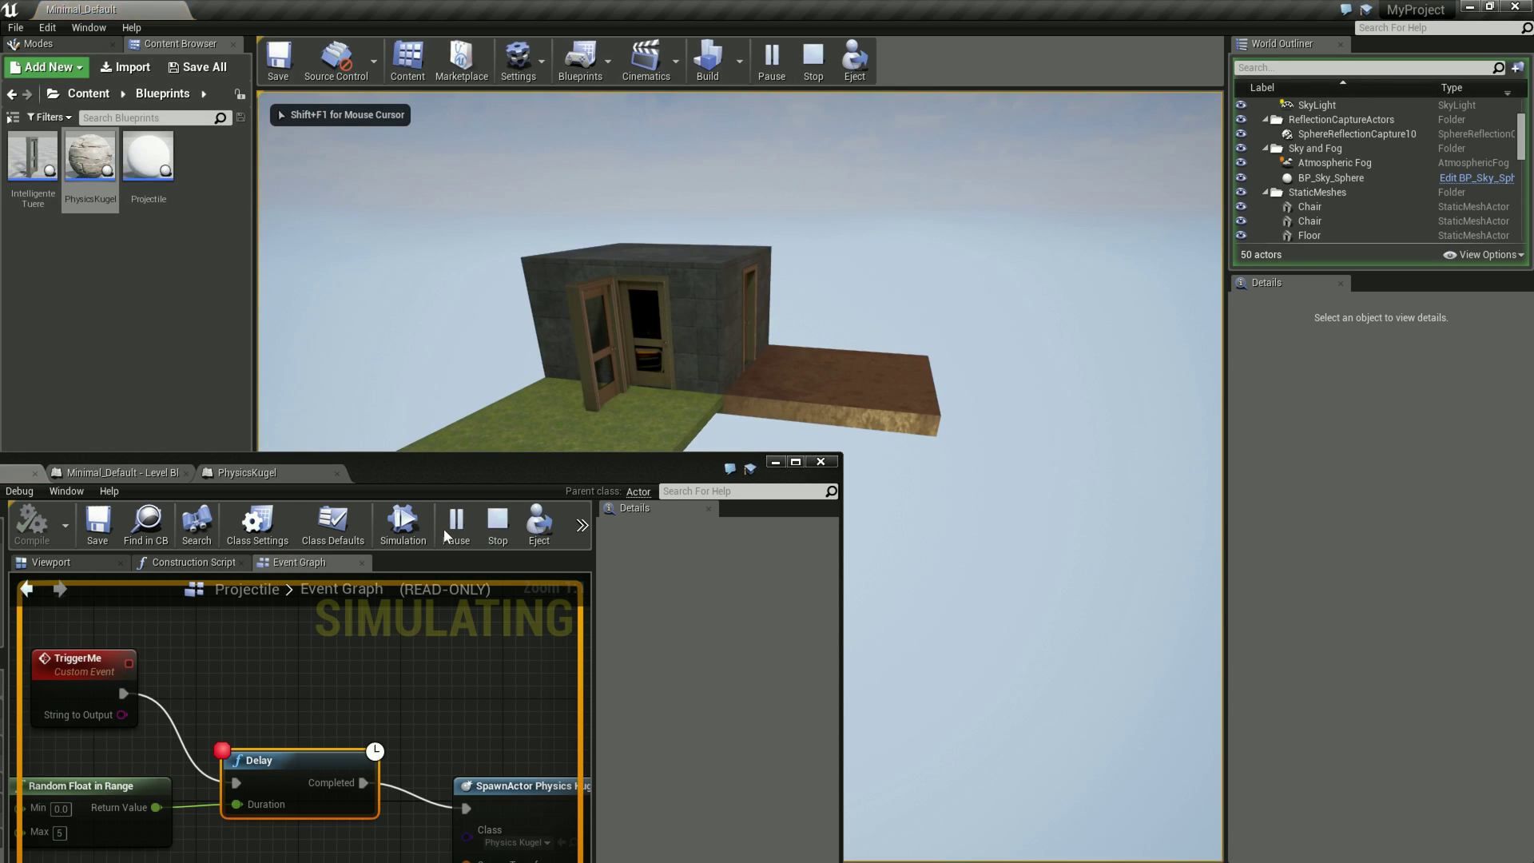
{"action": "key", "text": "Escape"}
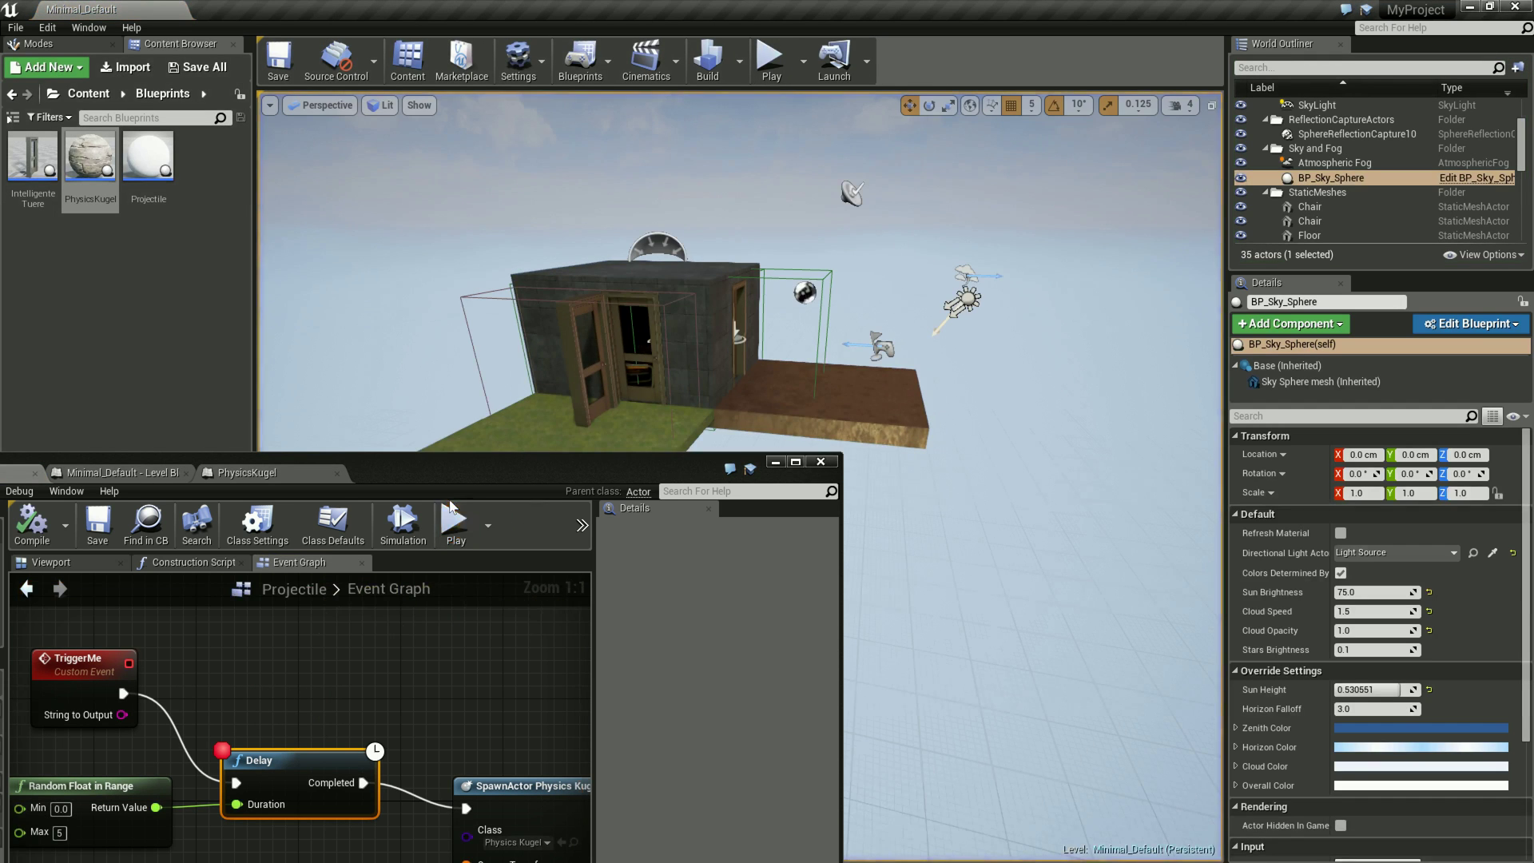
Step: Remove the Delay node's breakpoint and put a breakpoint back on the SpawnActor node
{"action": "left_click_drag", "start_coordinate": [479, 461], "coordinate": [566, 299]}
{"action": "right_click", "coordinate": [390, 595]}
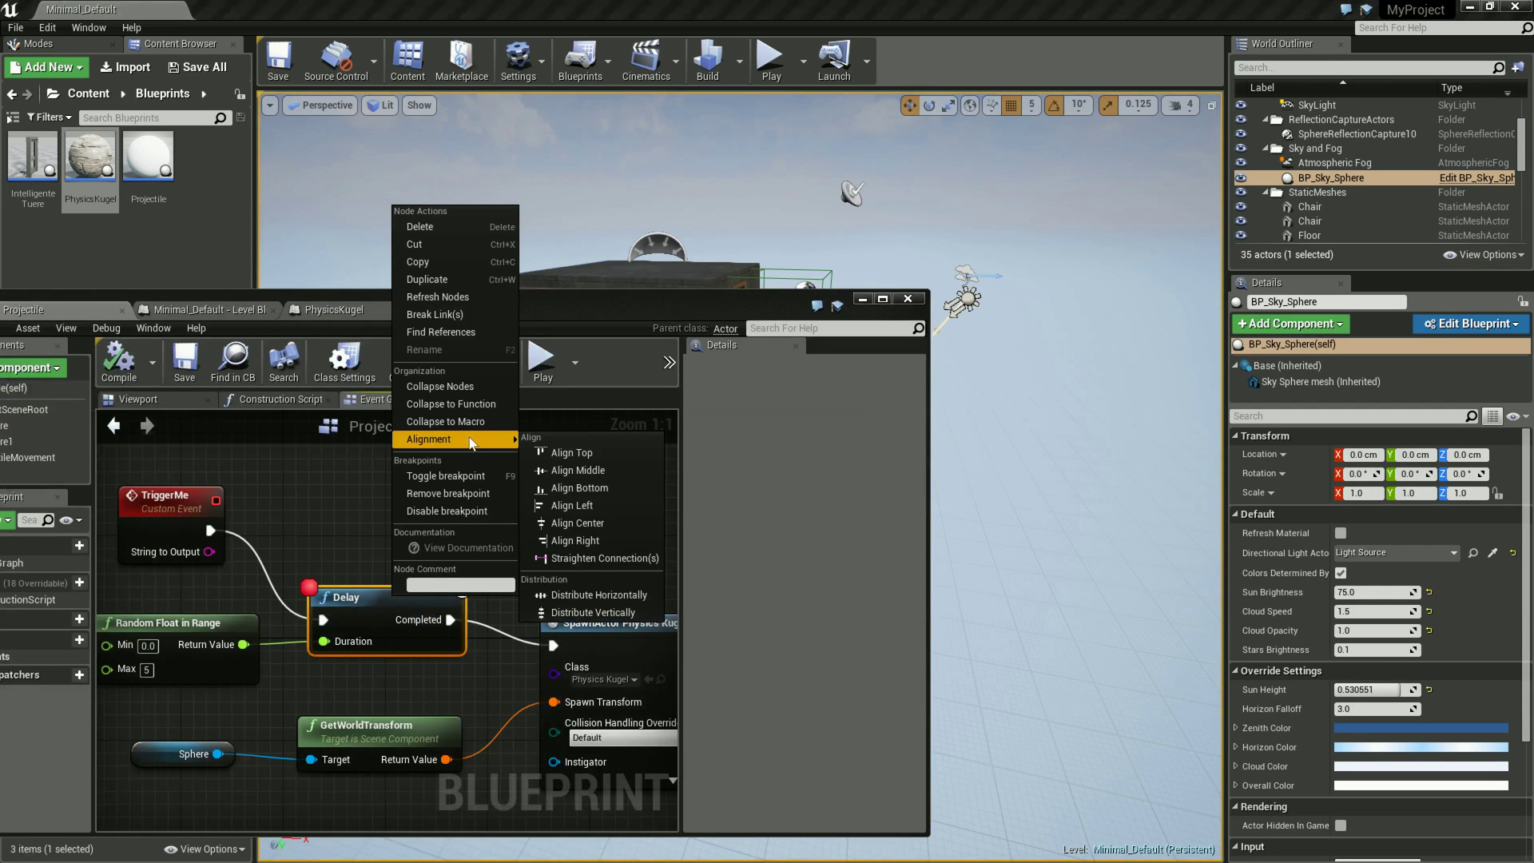
{"action": "left_click", "coordinate": [441, 475]}
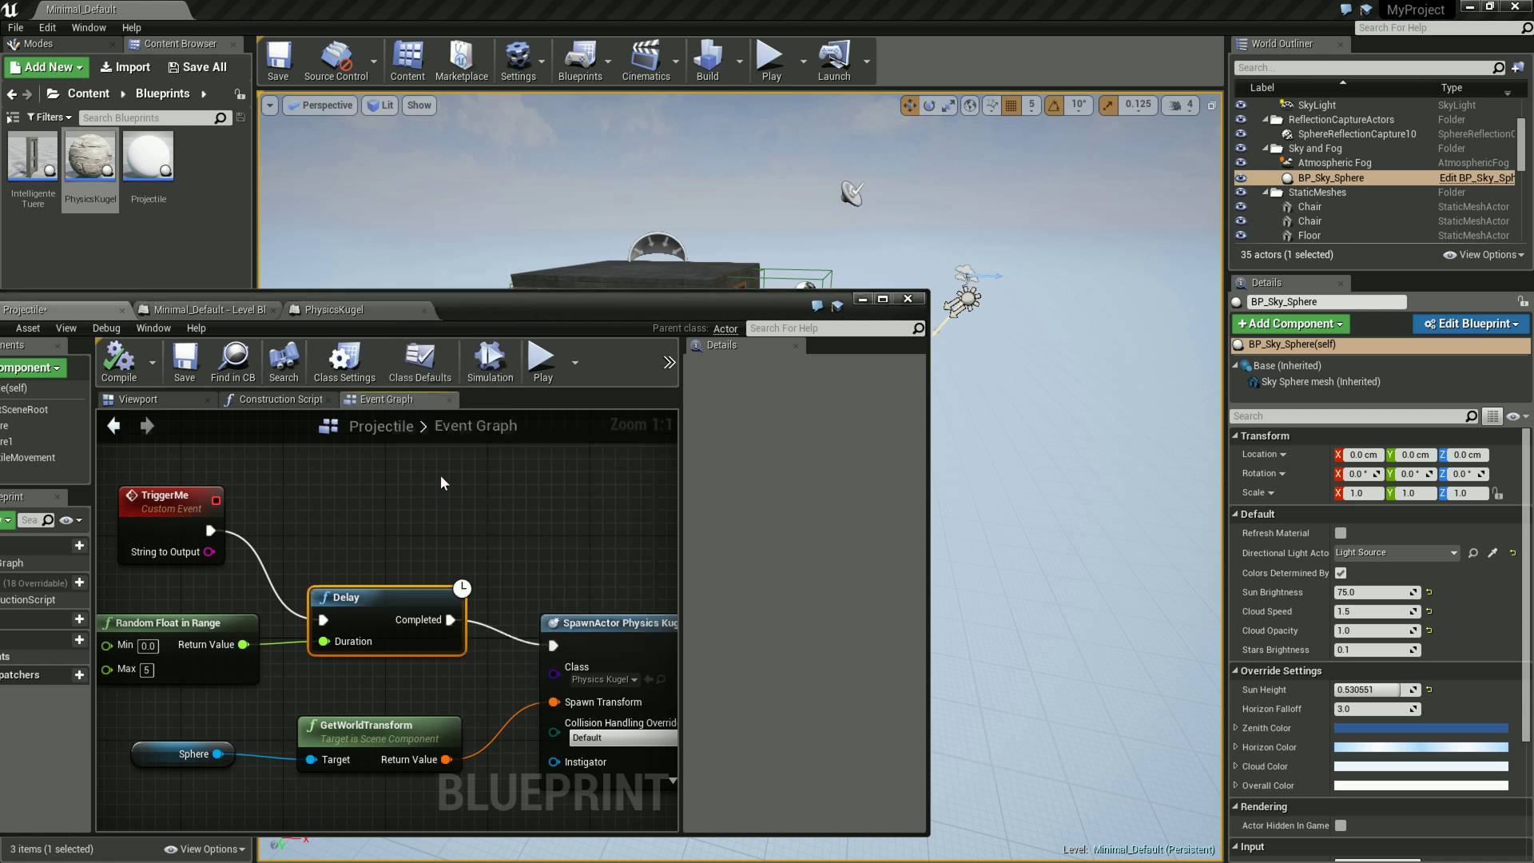
{"action": "right_click", "coordinate": [623, 644]}
{"action": "mouse_move", "coordinate": [663, 504]}
{"action": "left_click", "coordinate": [683, 537]}
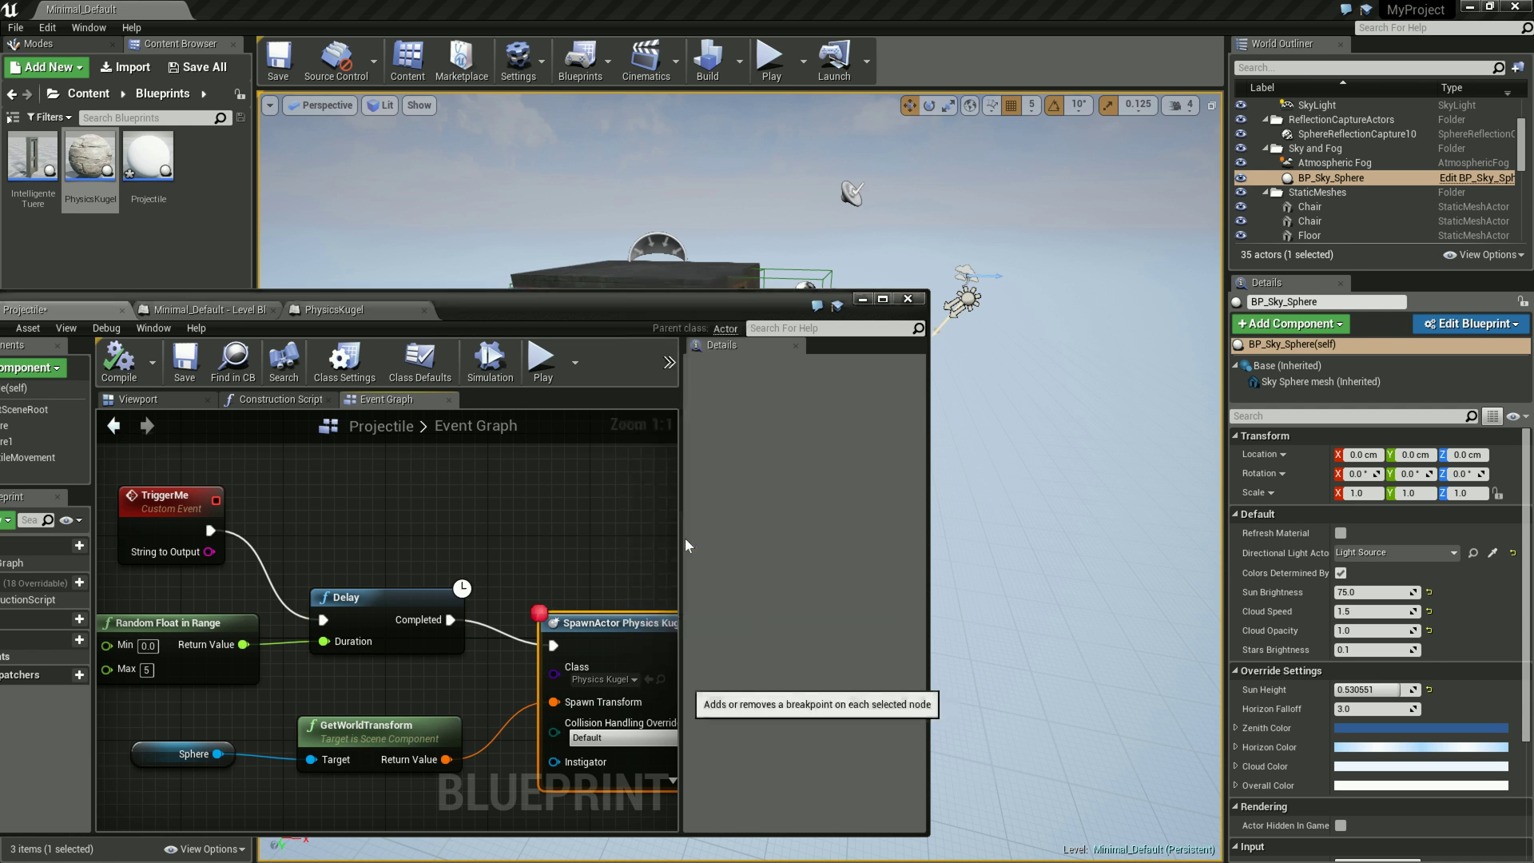
Step: Reposition the Blueprint window lower over the level and start Play in Editor
{"action": "left_click_drag", "start_coordinate": [741, 316], "coordinate": [499, 619]}
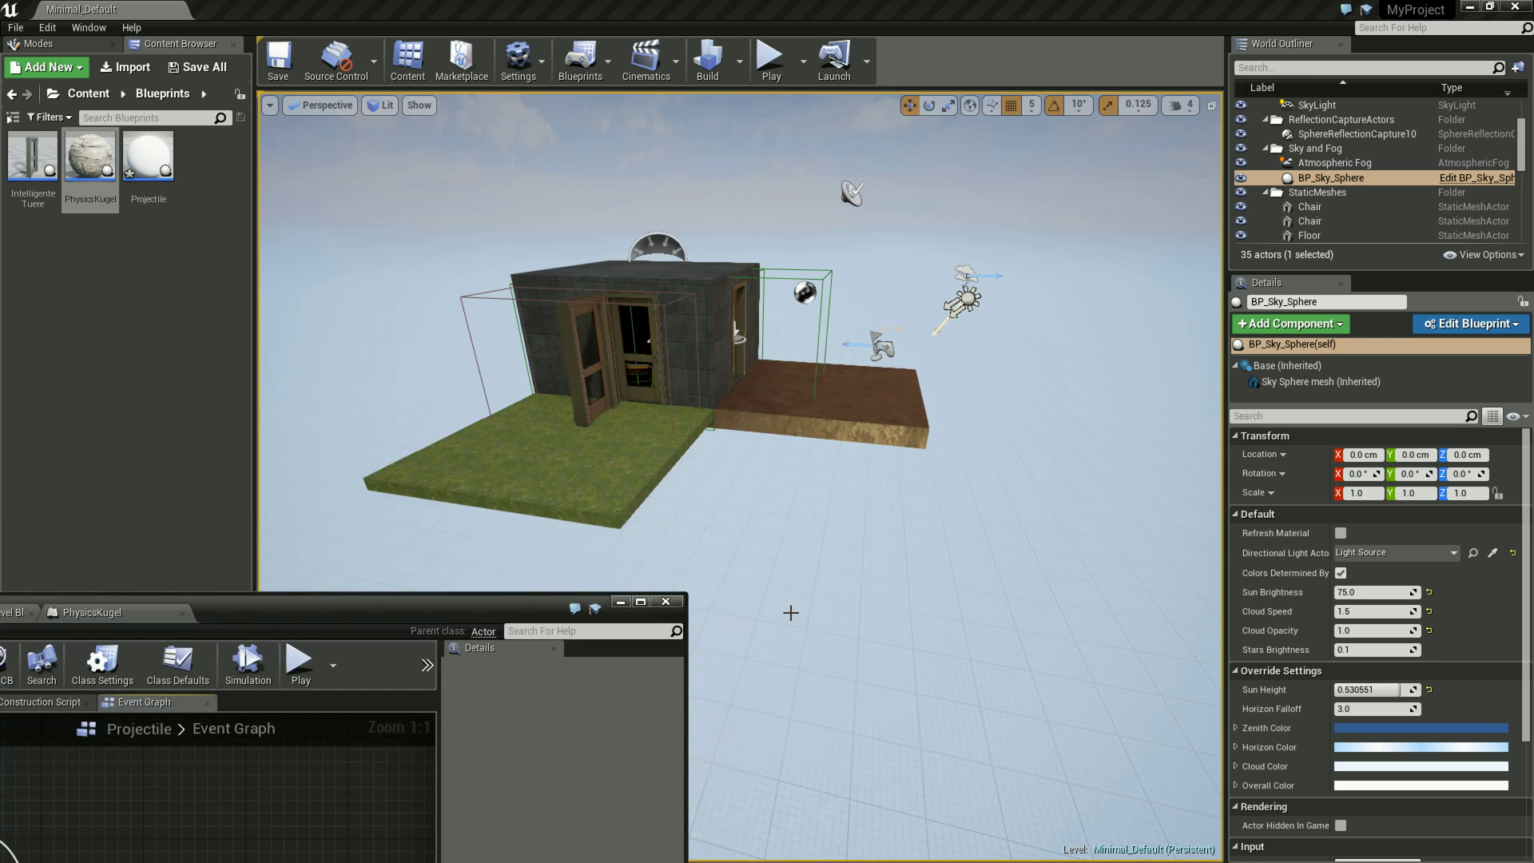
{"action": "right_click_drag", "start_coordinate": [788, 621], "coordinate": [796, 617]}
{"action": "right_click", "coordinate": [797, 617]}
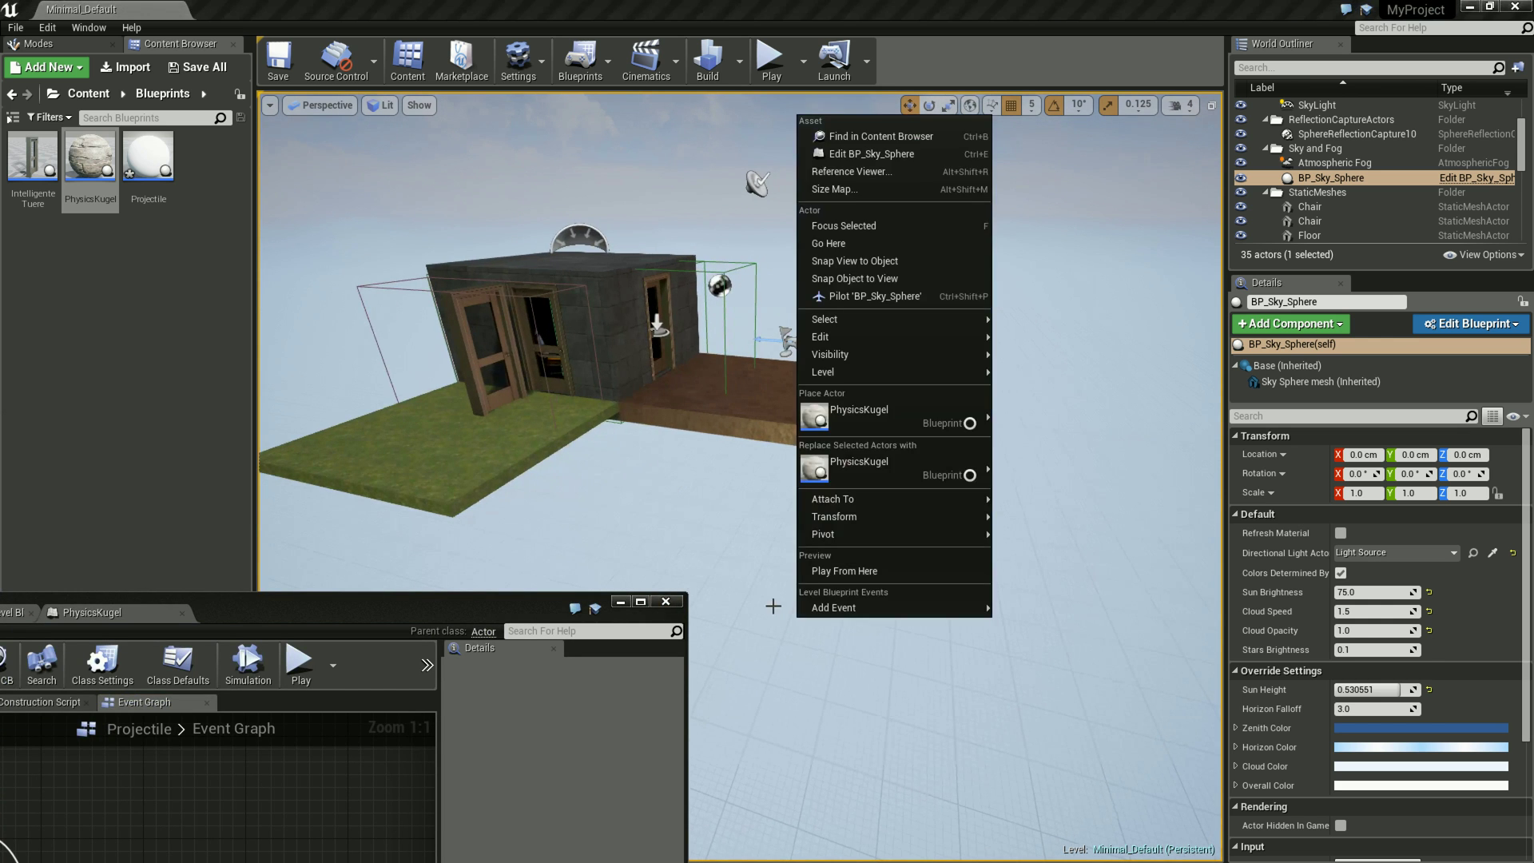
{"action": "left_click", "coordinate": [715, 530]}
{"action": "left_click_drag", "start_coordinate": [424, 617], "coordinate": [554, 222]}
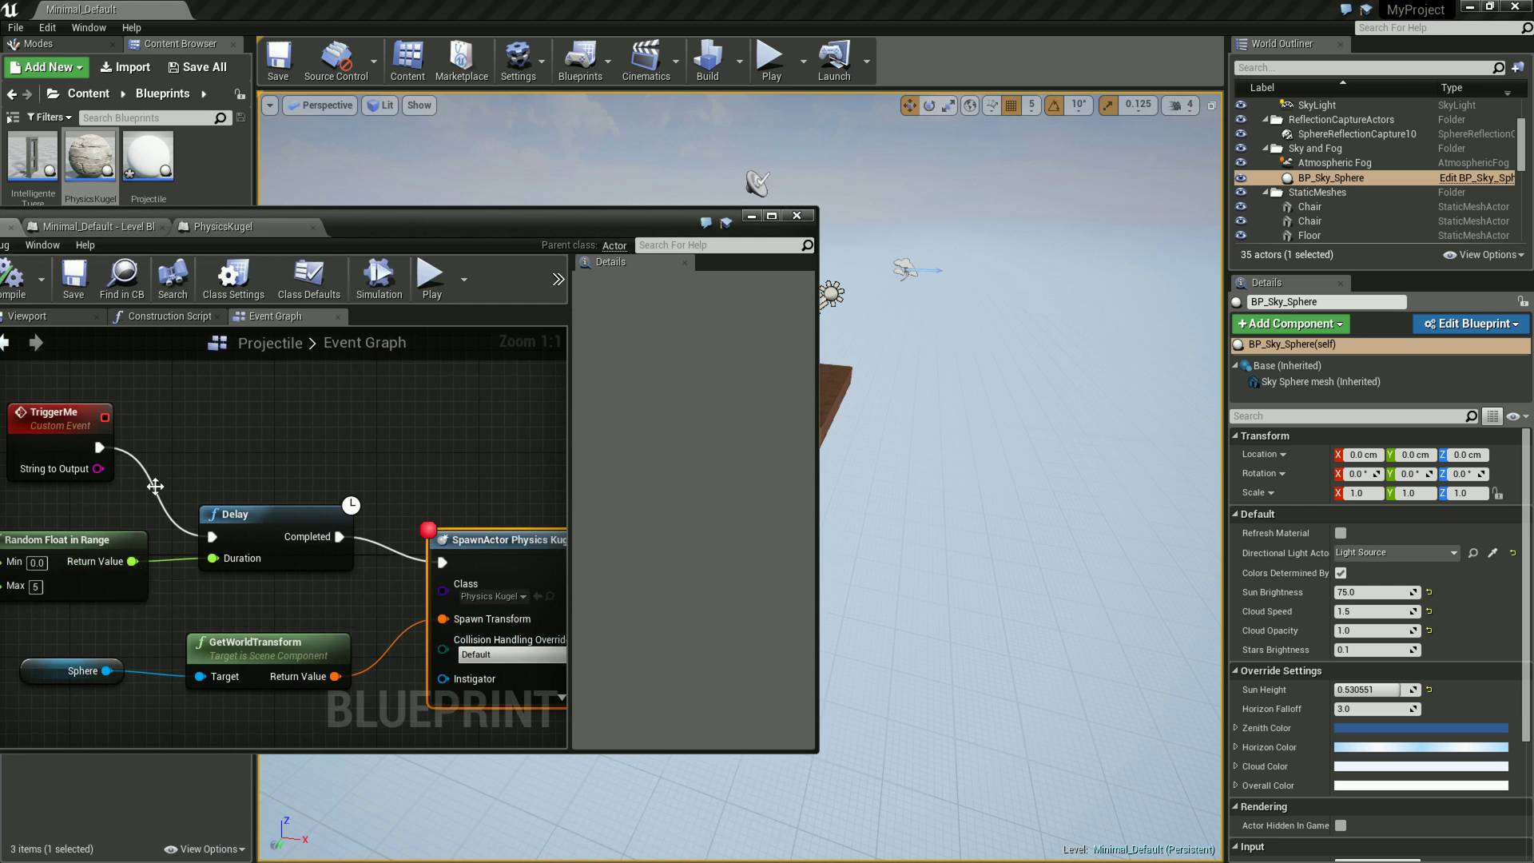
{"action": "mouse_move", "coordinate": [409, 230]}
{"action": "left_mouse_down"}
{"action": "mouse_move", "coordinate": [411, 440]}
{"action": "mouse_move", "coordinate": [383, 614]}
{"action": "left_mouse_up"}
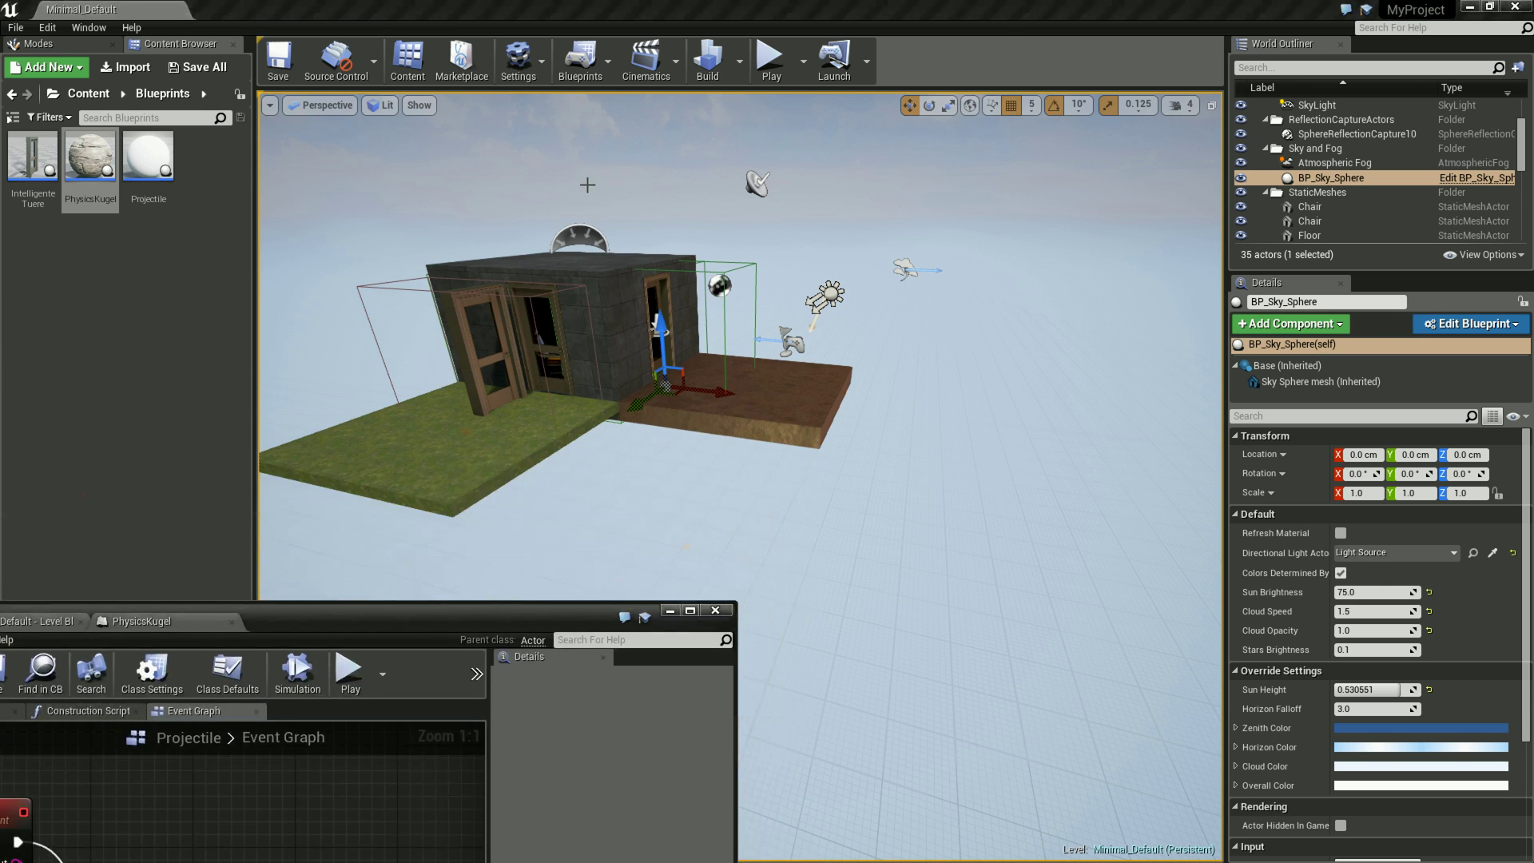
{"action": "left_click", "coordinate": [772, 64]}
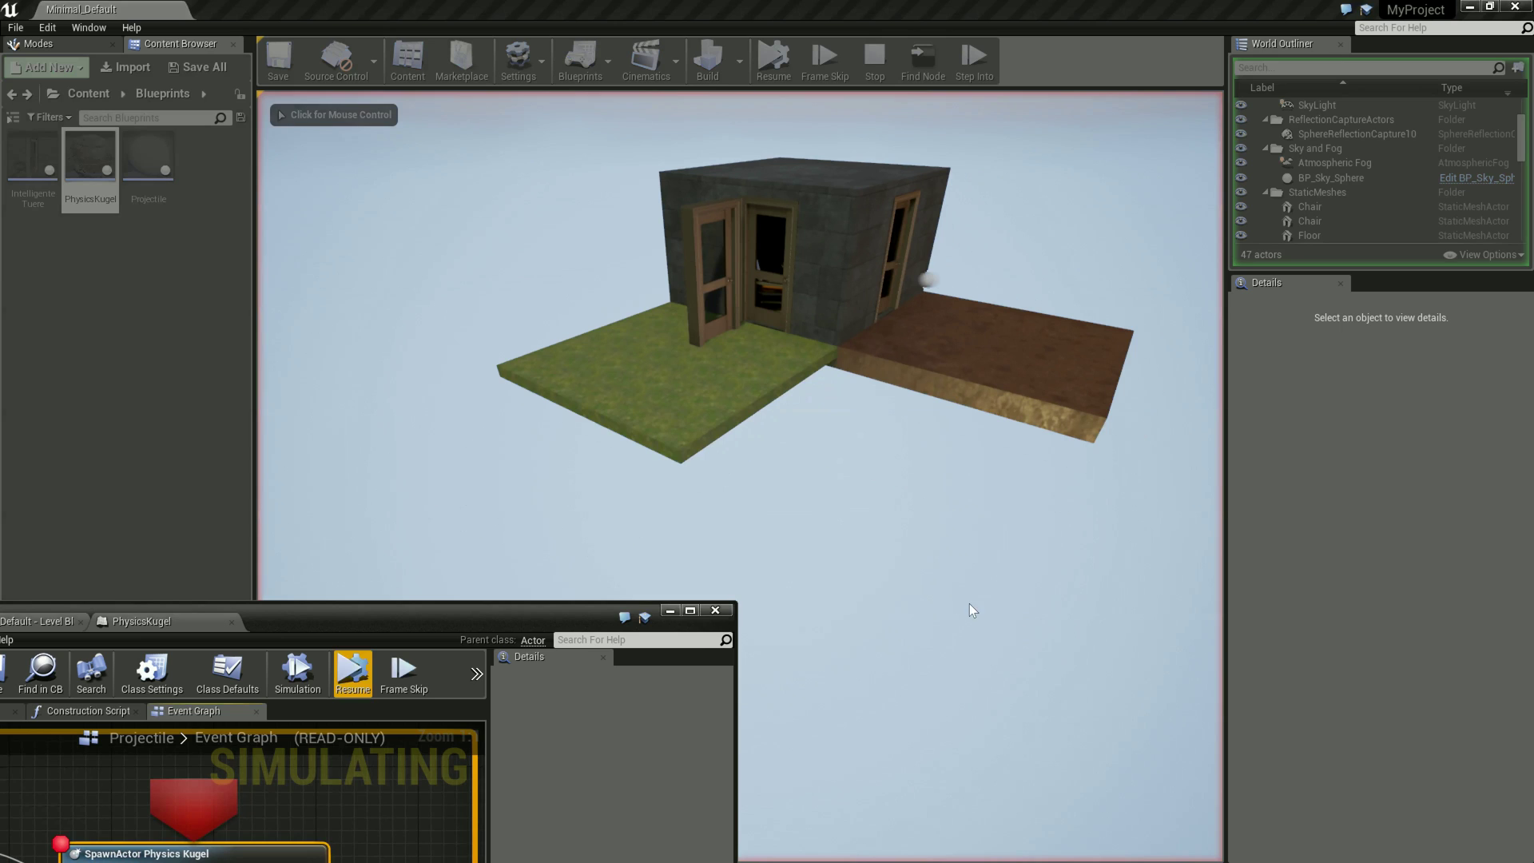
Step: Raise the Blueprint window to show SpawnActor and resume past its breakpoint so a ball spawns
{"action": "left_click_drag", "start_coordinate": [495, 623], "coordinate": [551, 328]}
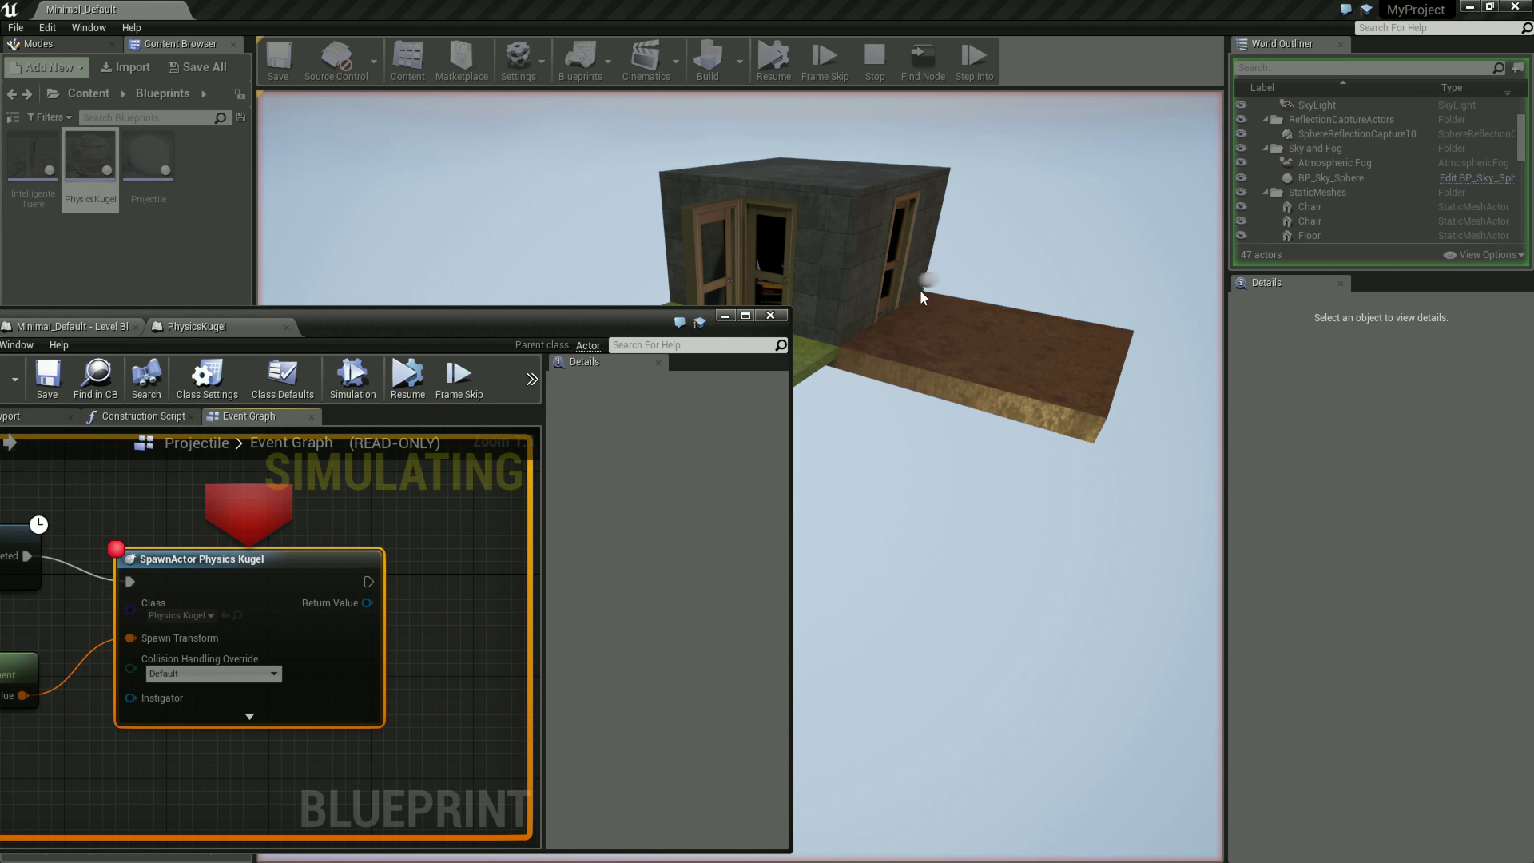
{"action": "left_click", "coordinate": [946, 395]}
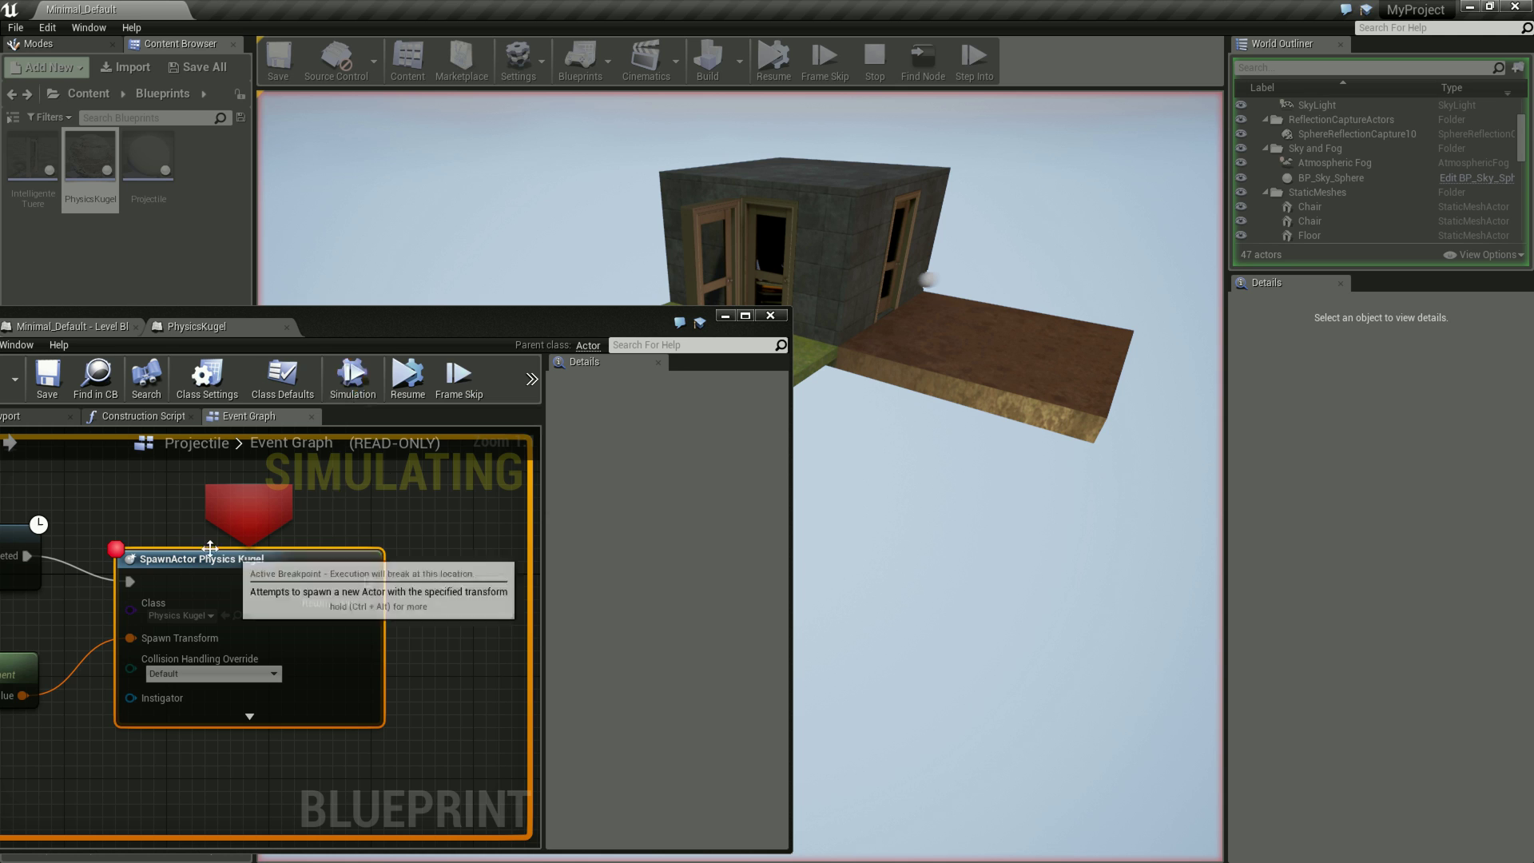
{"action": "left_click", "coordinate": [401, 388]}
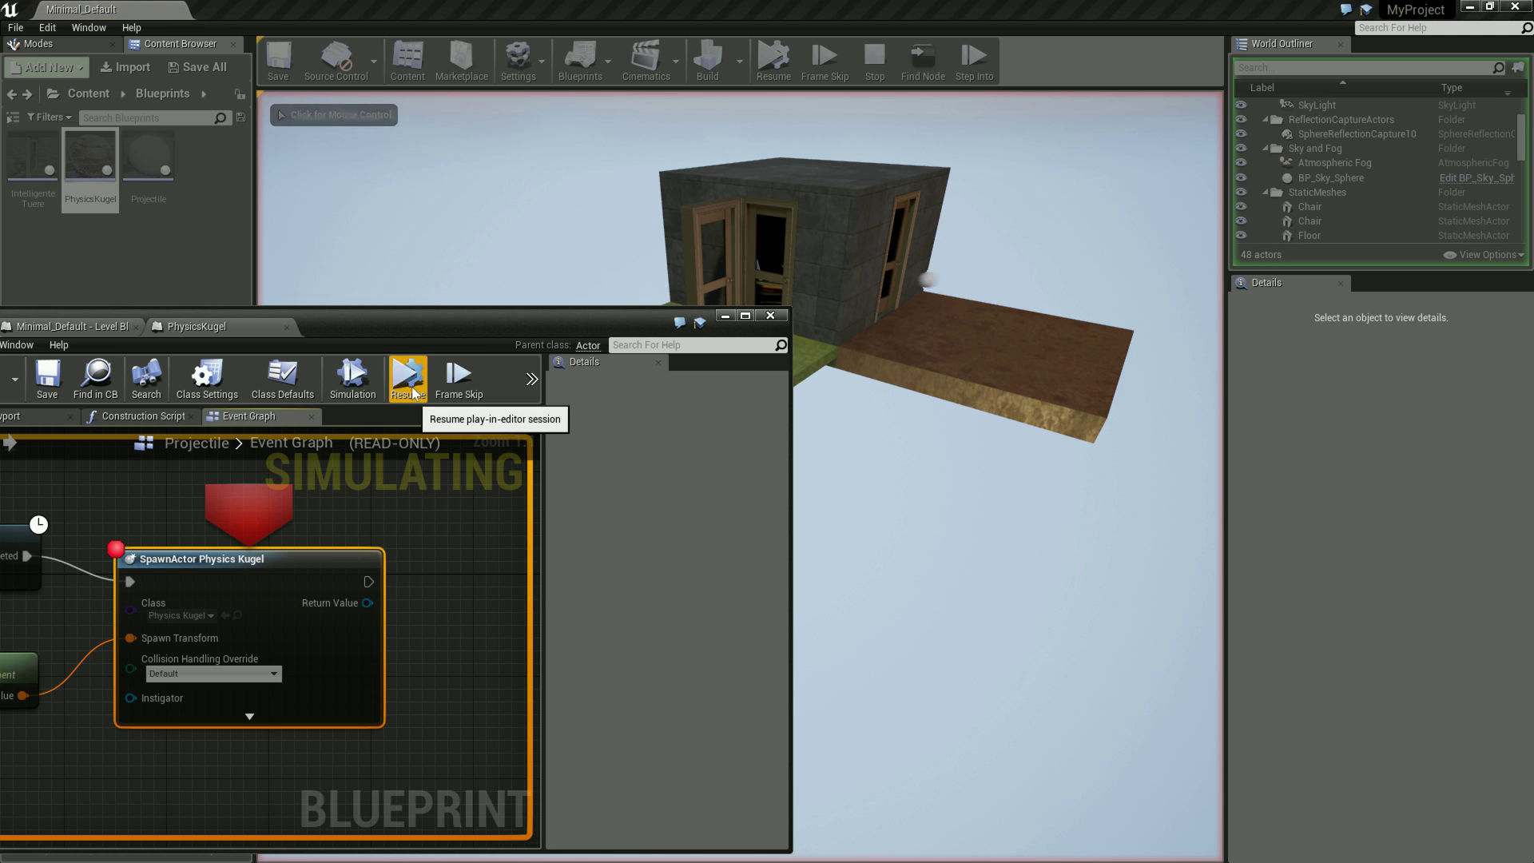
{"action": "left_click", "coordinate": [410, 385]}
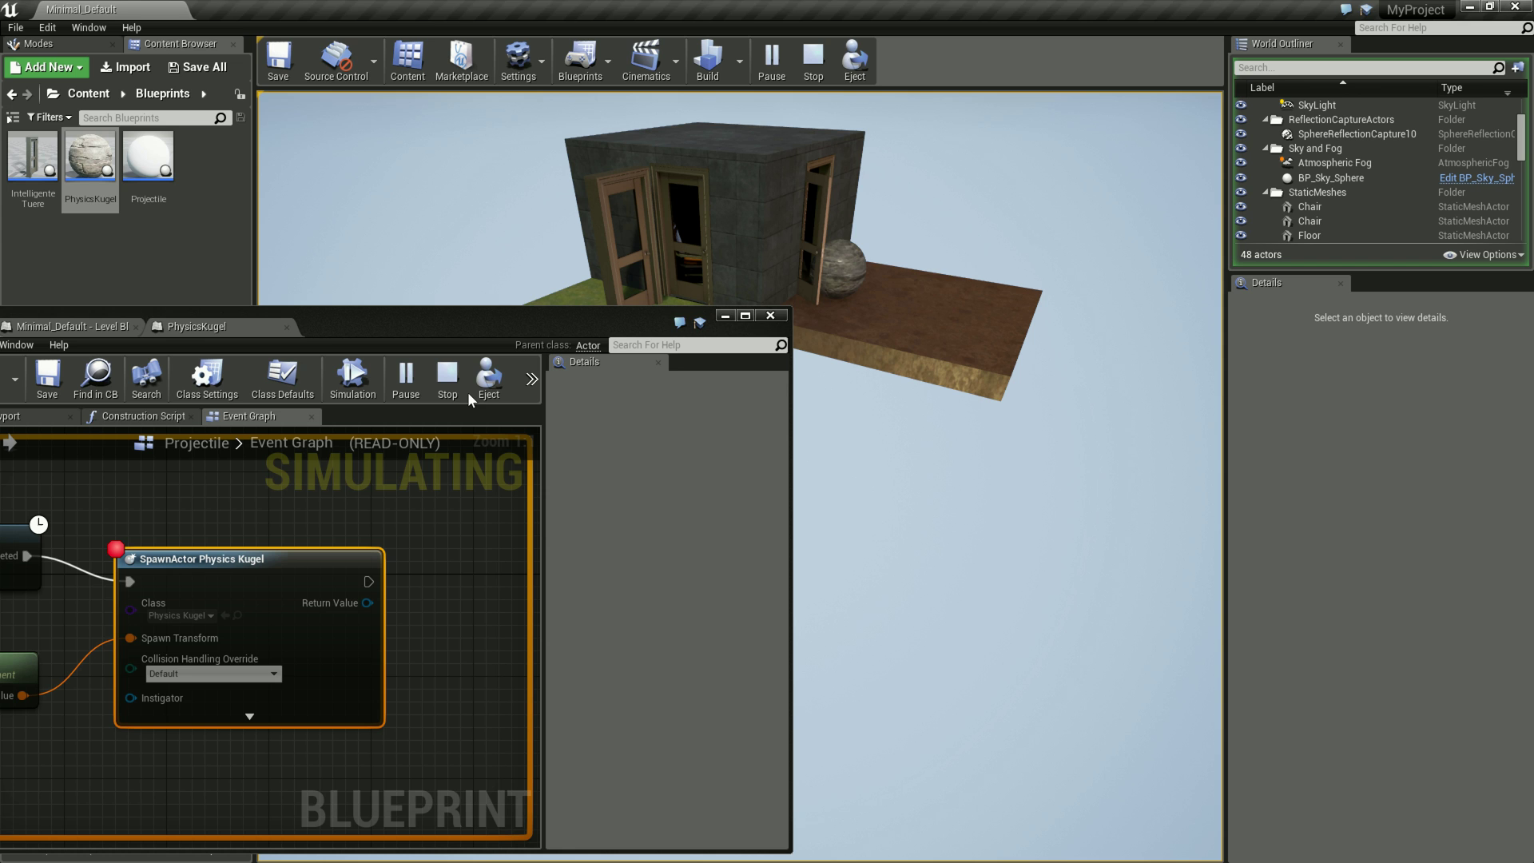
Step: Free the mouse with Shift+F1, walk the game camera back, and lower the Blueprint window
{"action": "key", "text": "shift+F1"}
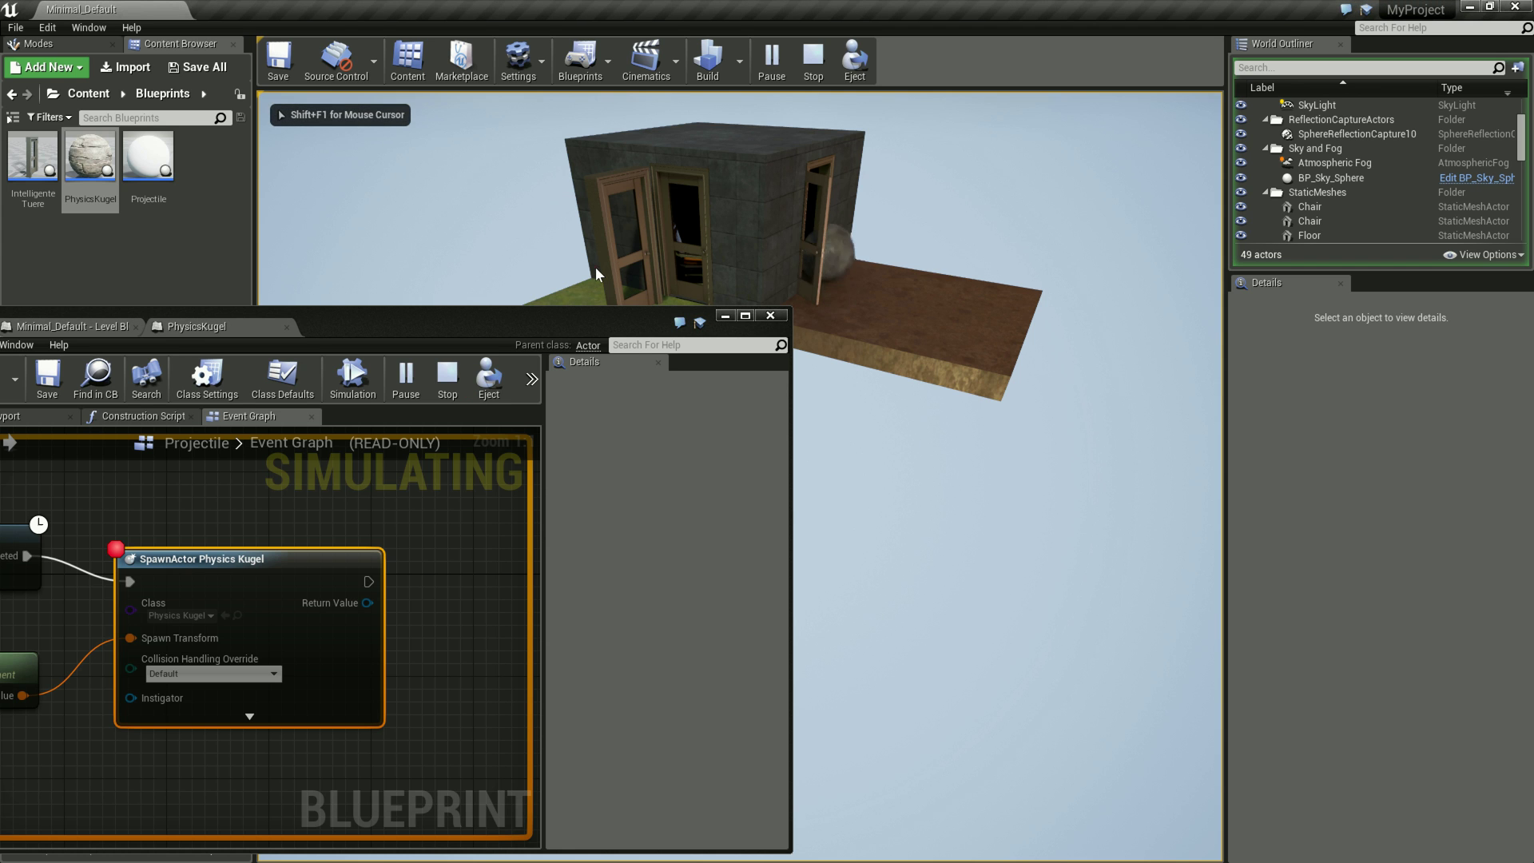
{"action": "left_click", "coordinate": [596, 267]}
{"action": "key", "text": "s"}
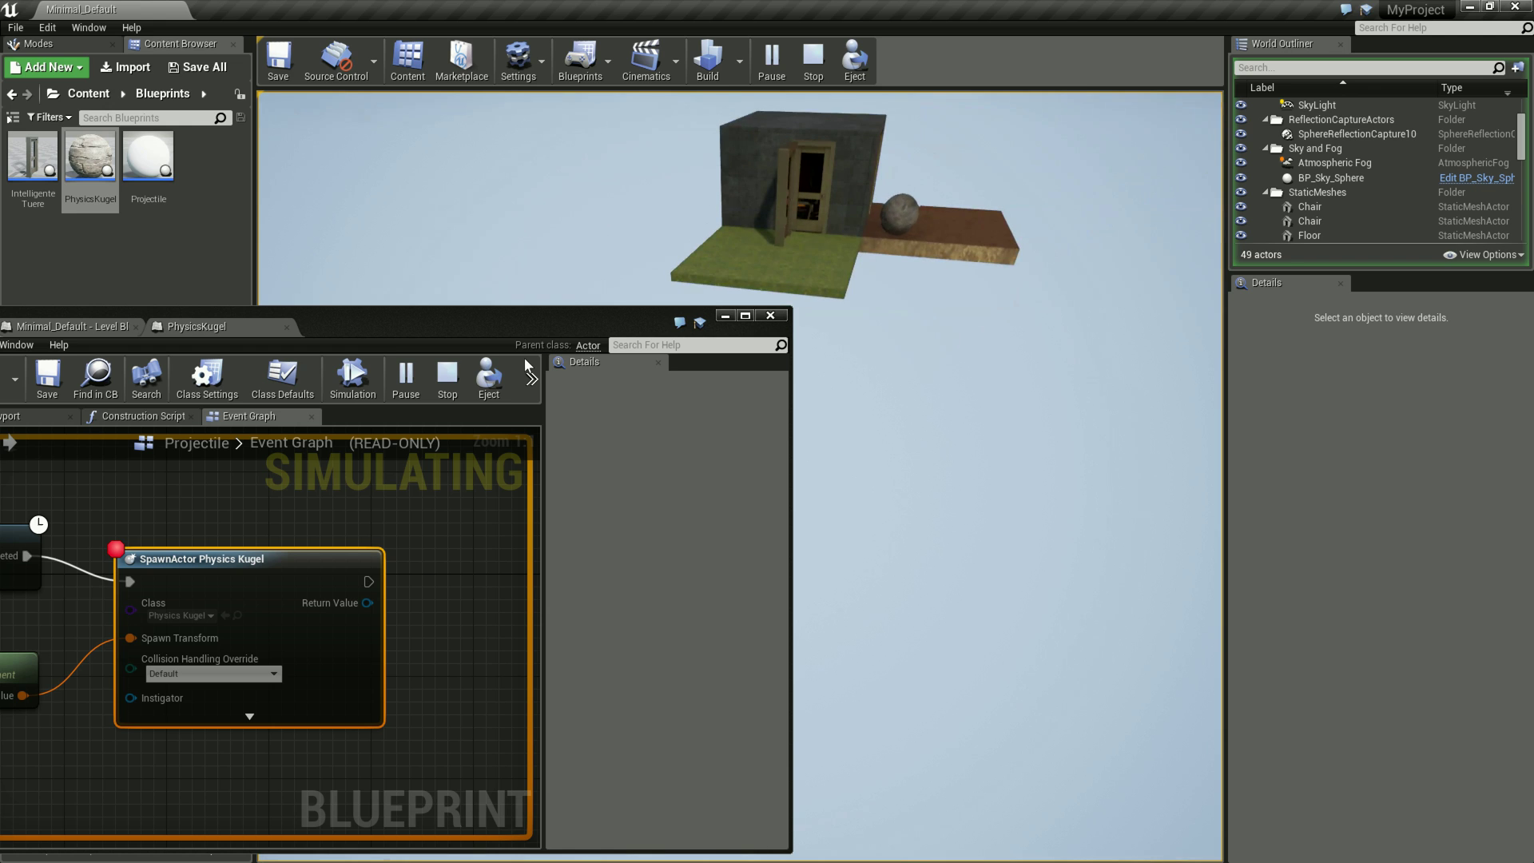
{"action": "key", "text": "Pause"}
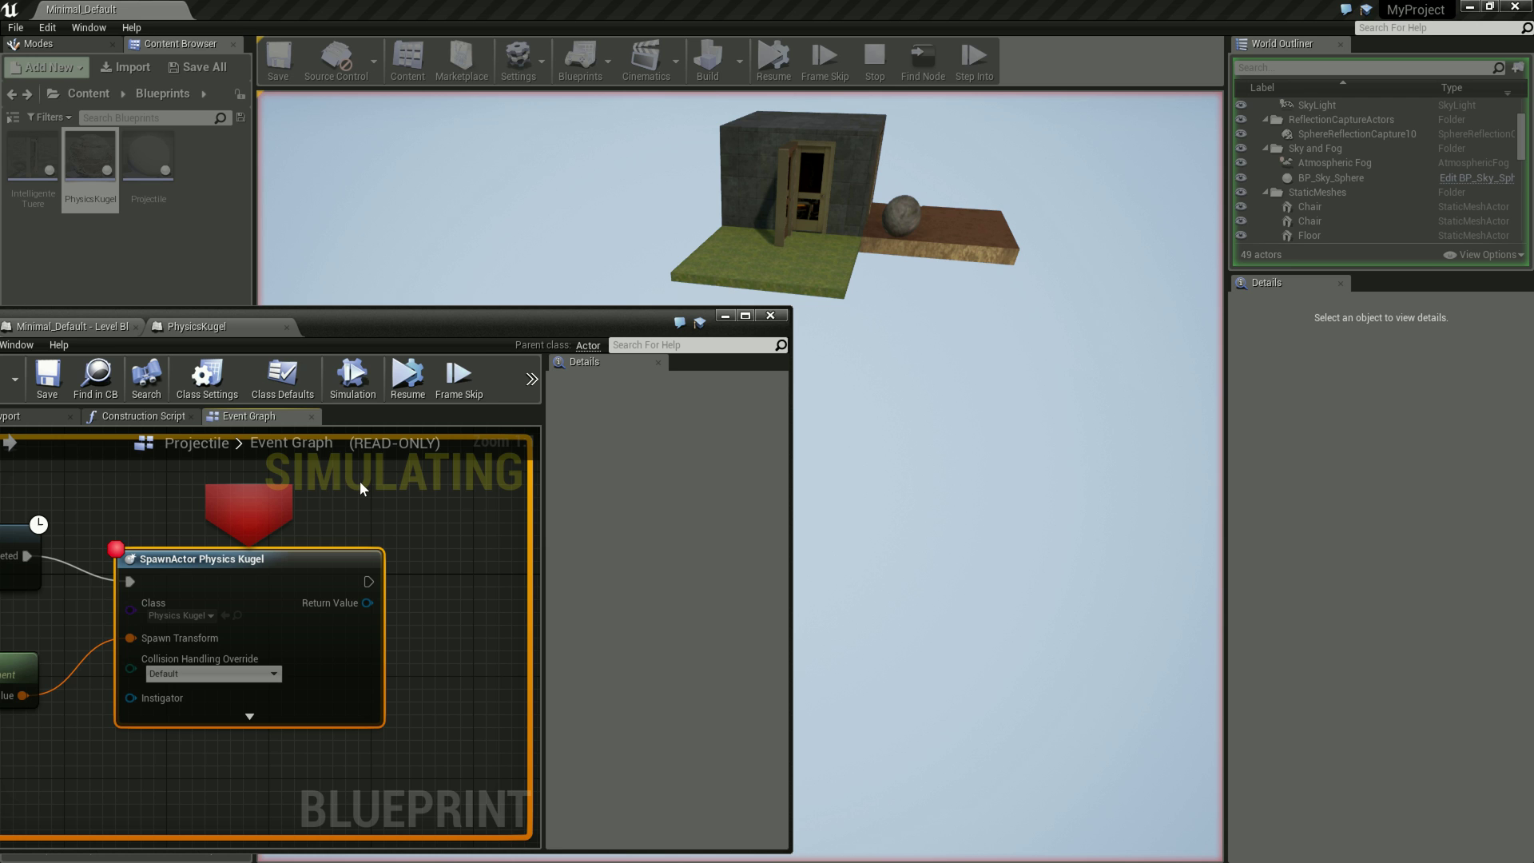
{"action": "left_click_drag", "start_coordinate": [462, 320], "coordinate": [276, 651]}
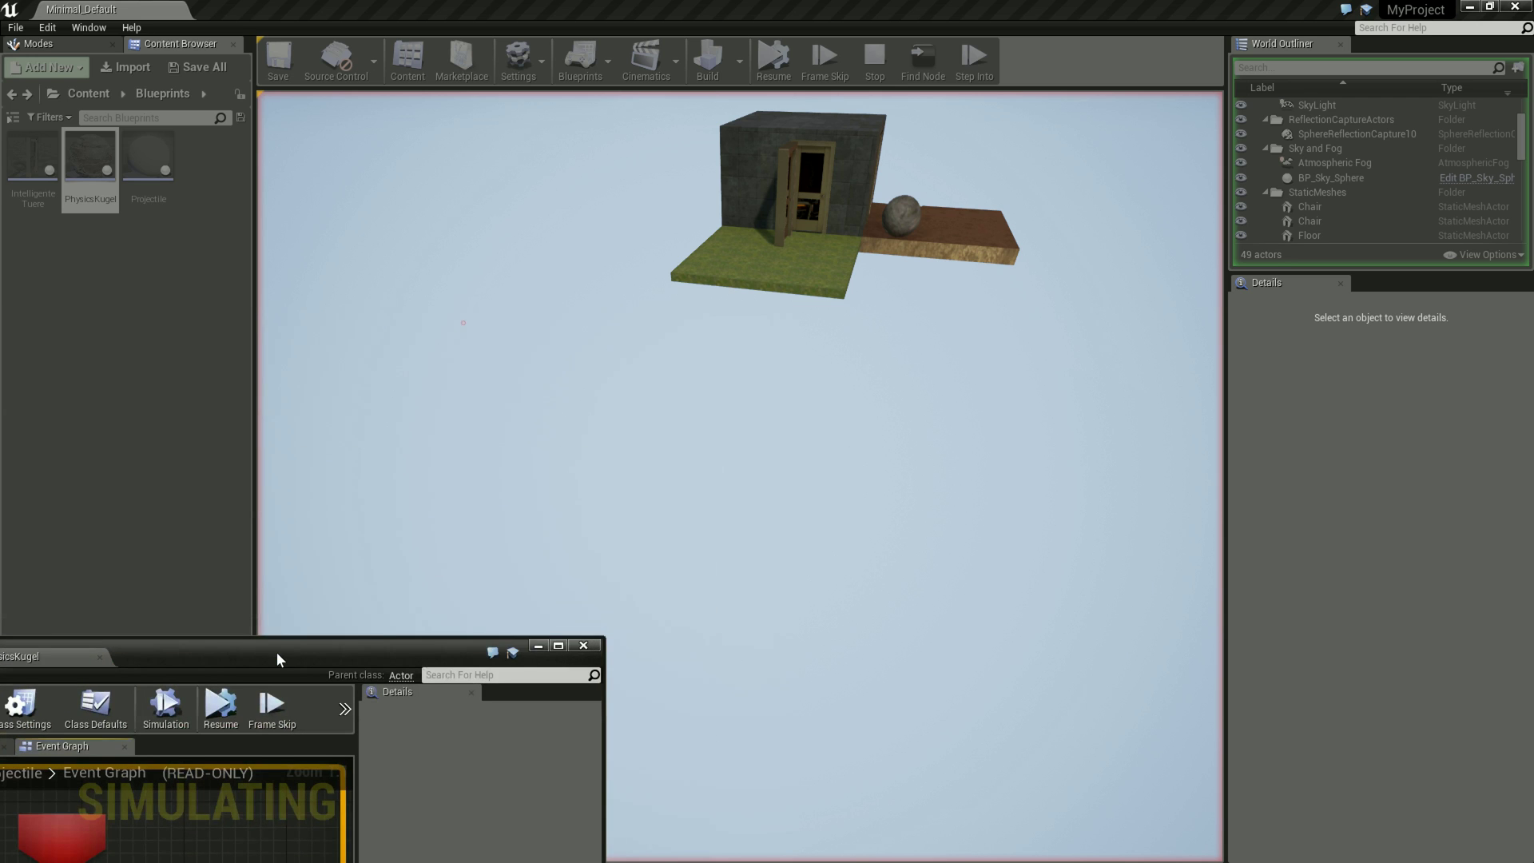
{"action": "left_click", "coordinate": [755, 595]}
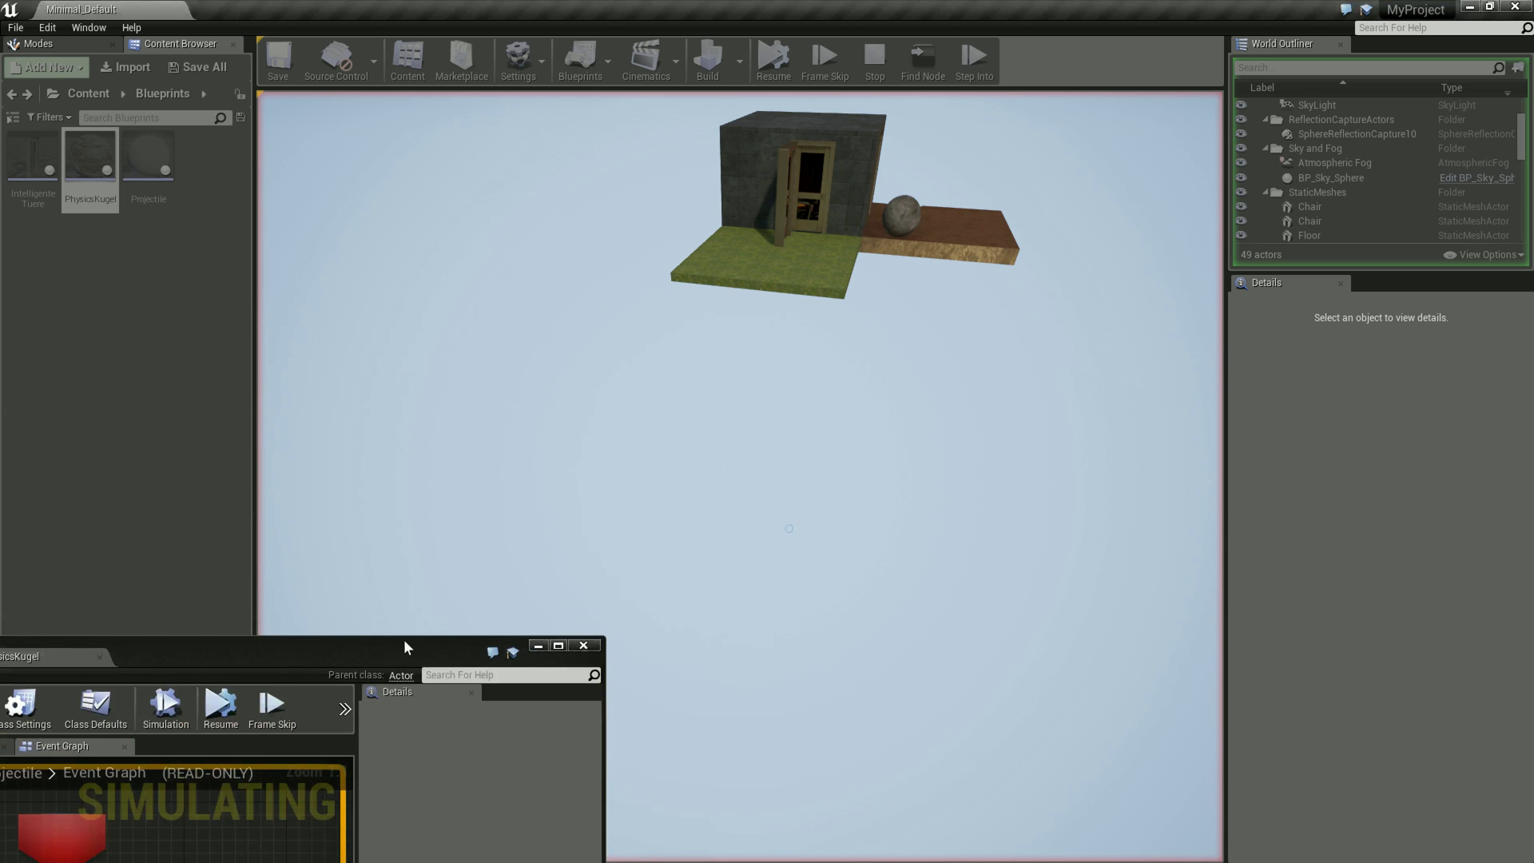
Step: Resume past the SpawnActor breakpoint several more times, then stop the play session
{"action": "left_click_drag", "start_coordinate": [404, 640], "coordinate": [551, 342]}
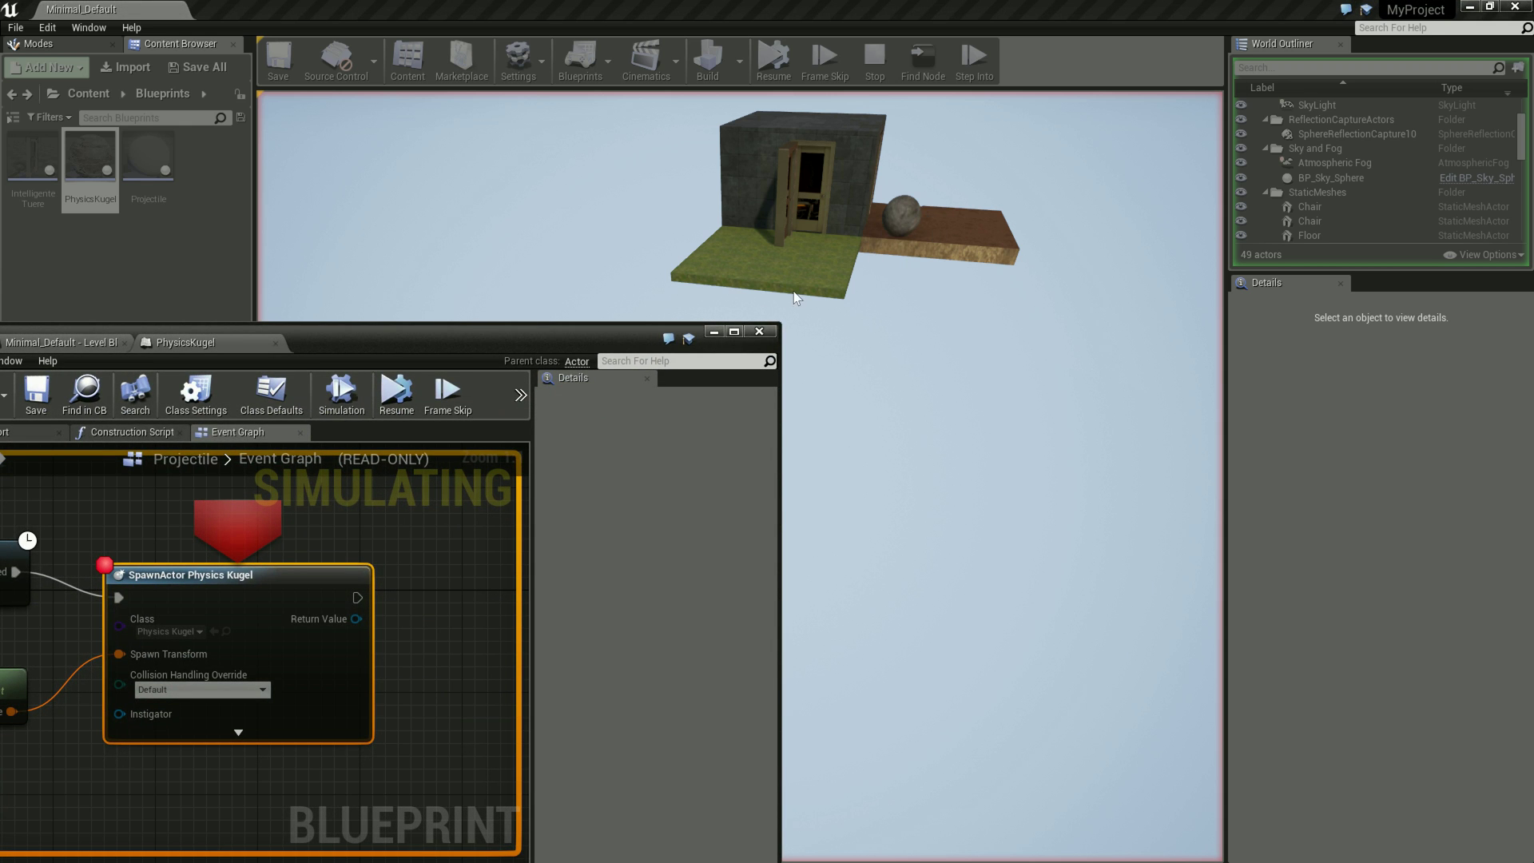
{"action": "left_click", "coordinate": [398, 402]}
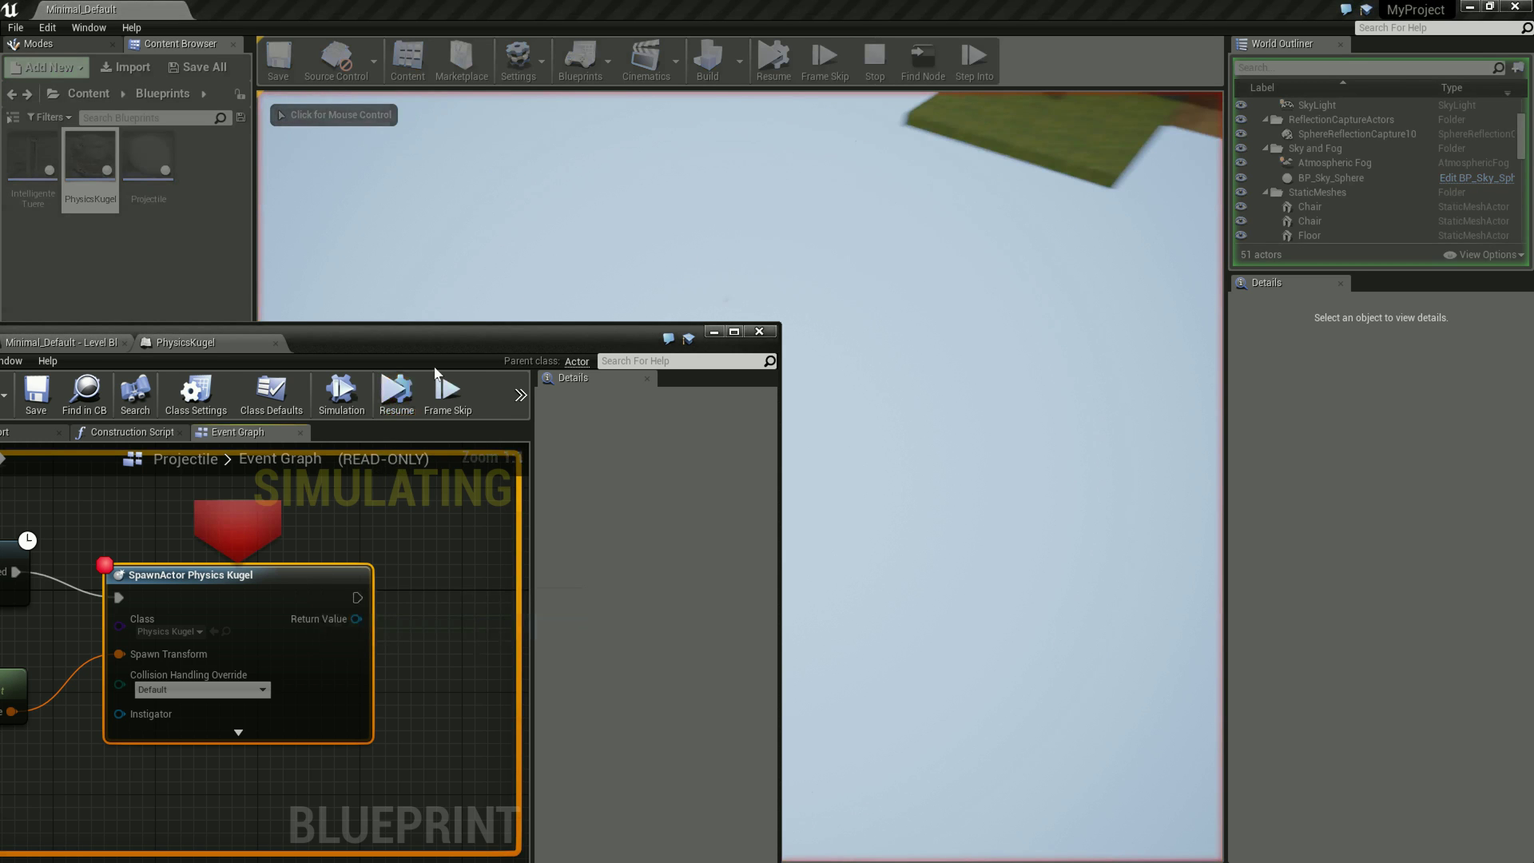
{"action": "left_click_drag", "start_coordinate": [443, 334], "coordinate": [395, 515]}
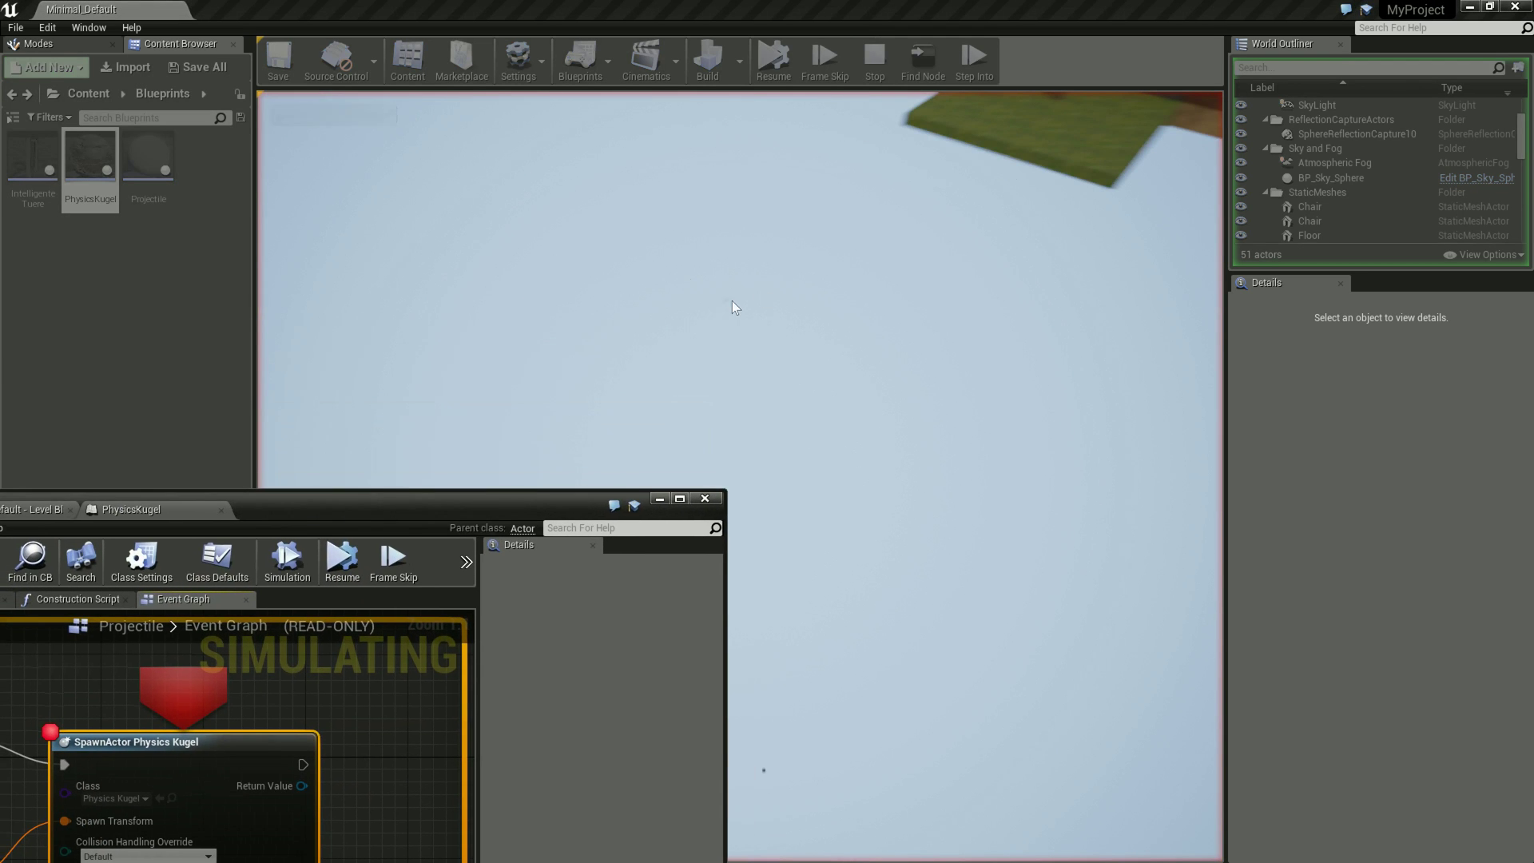
{"action": "left_click", "coordinate": [348, 567]}
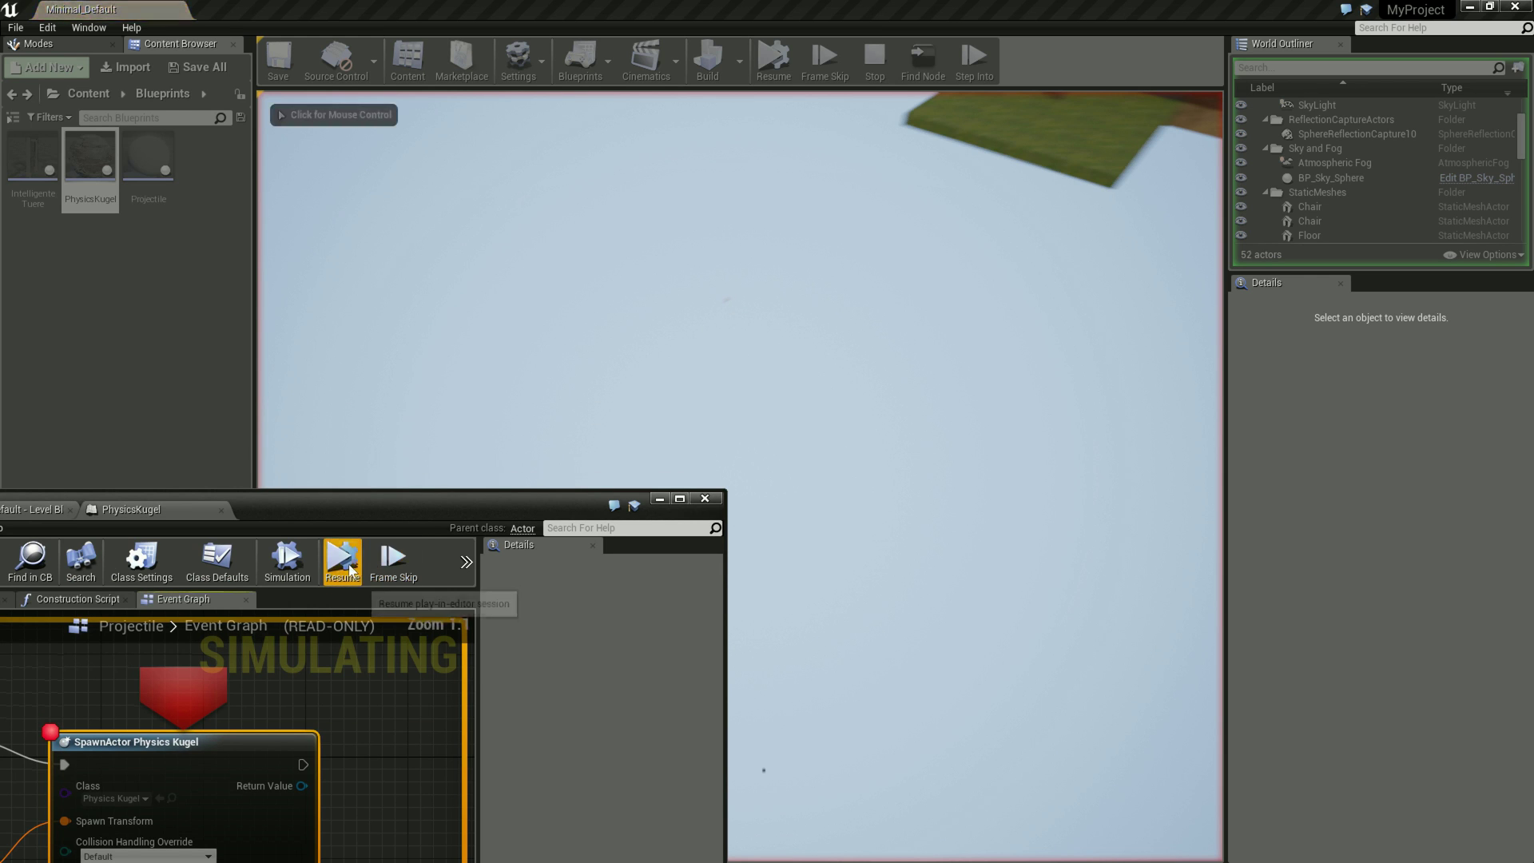
{"action": "left_click", "coordinate": [348, 567]}
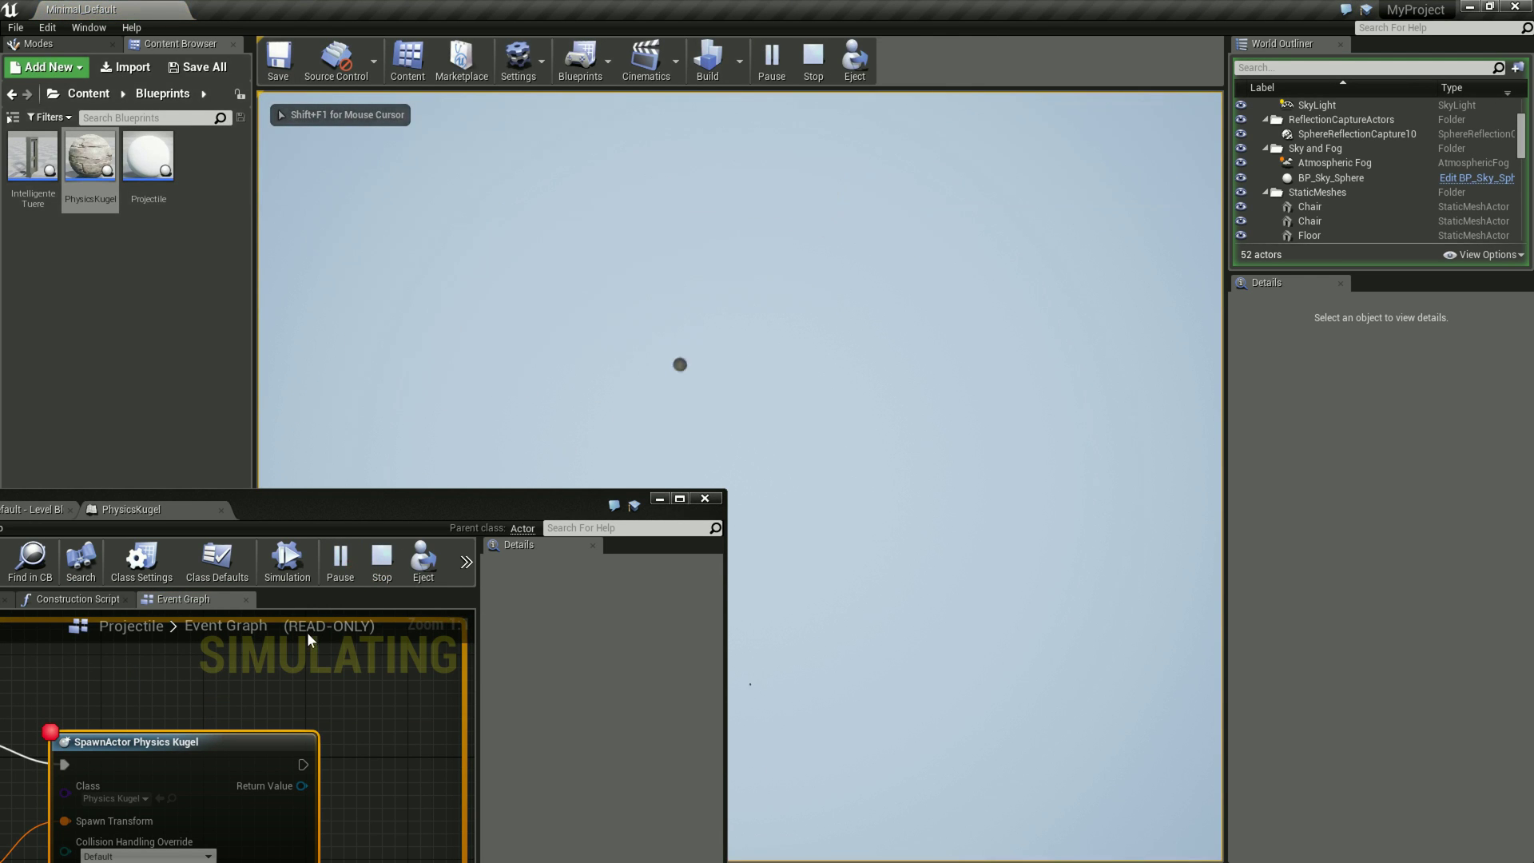
{"action": "key", "text": "Escape"}
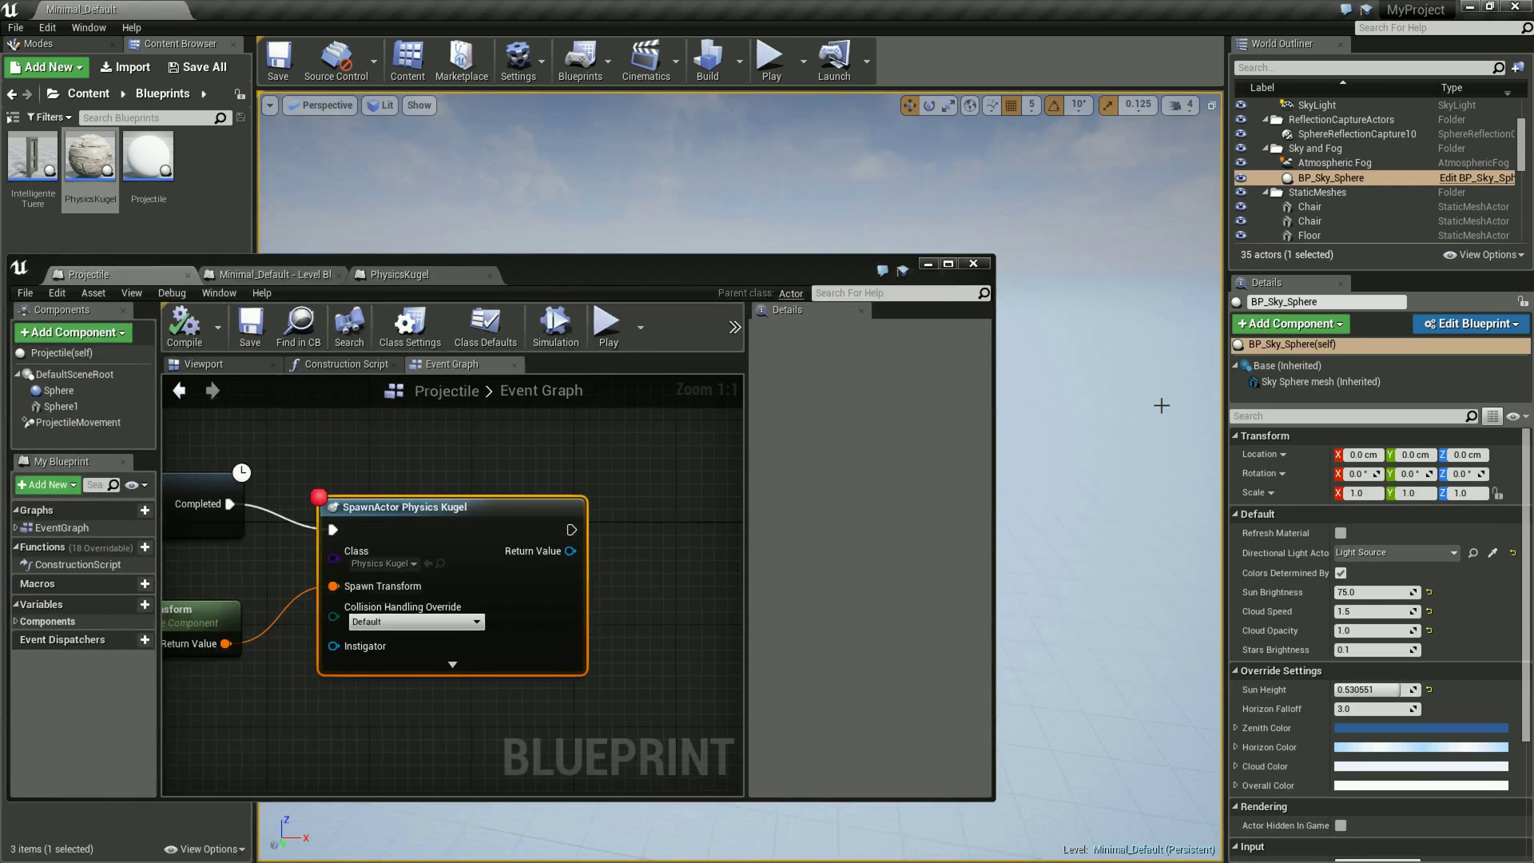
Step: Drag the Blueprint window into view, maximize it, and pan to show TriggerMe and Delay
{"action": "mouse_move", "coordinate": [1158, 404]}
{"action": "left_mouse_down"}
{"action": "mouse_move", "coordinate": [1031, 403]}
{"action": "mouse_move", "coordinate": [921, 307]}
{"action": "left_mouse_up"}
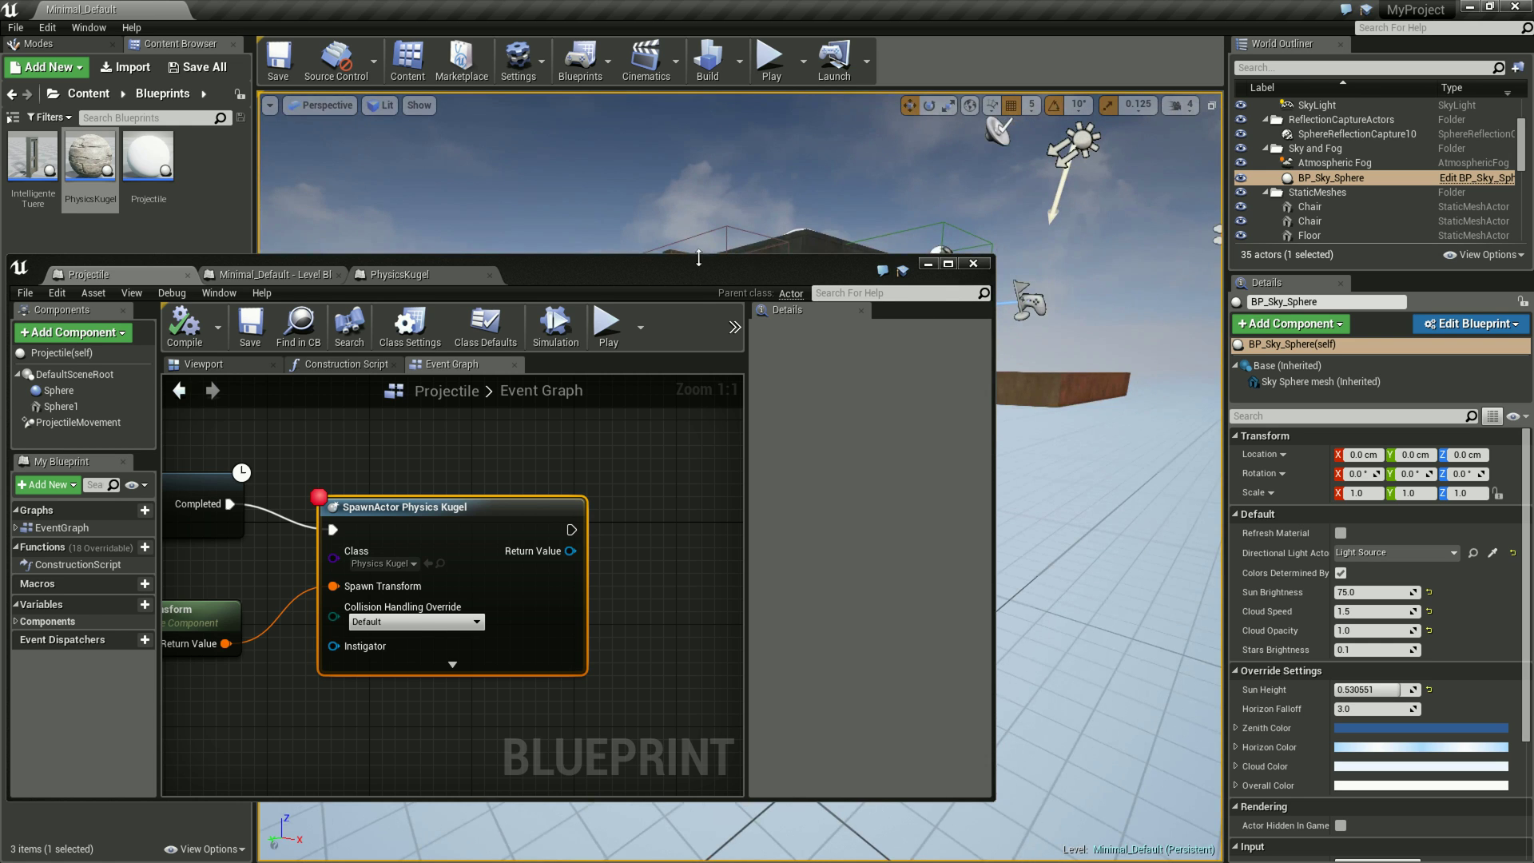
{"action": "left_click_drag", "start_coordinate": [699, 256], "coordinate": [782, 277]}
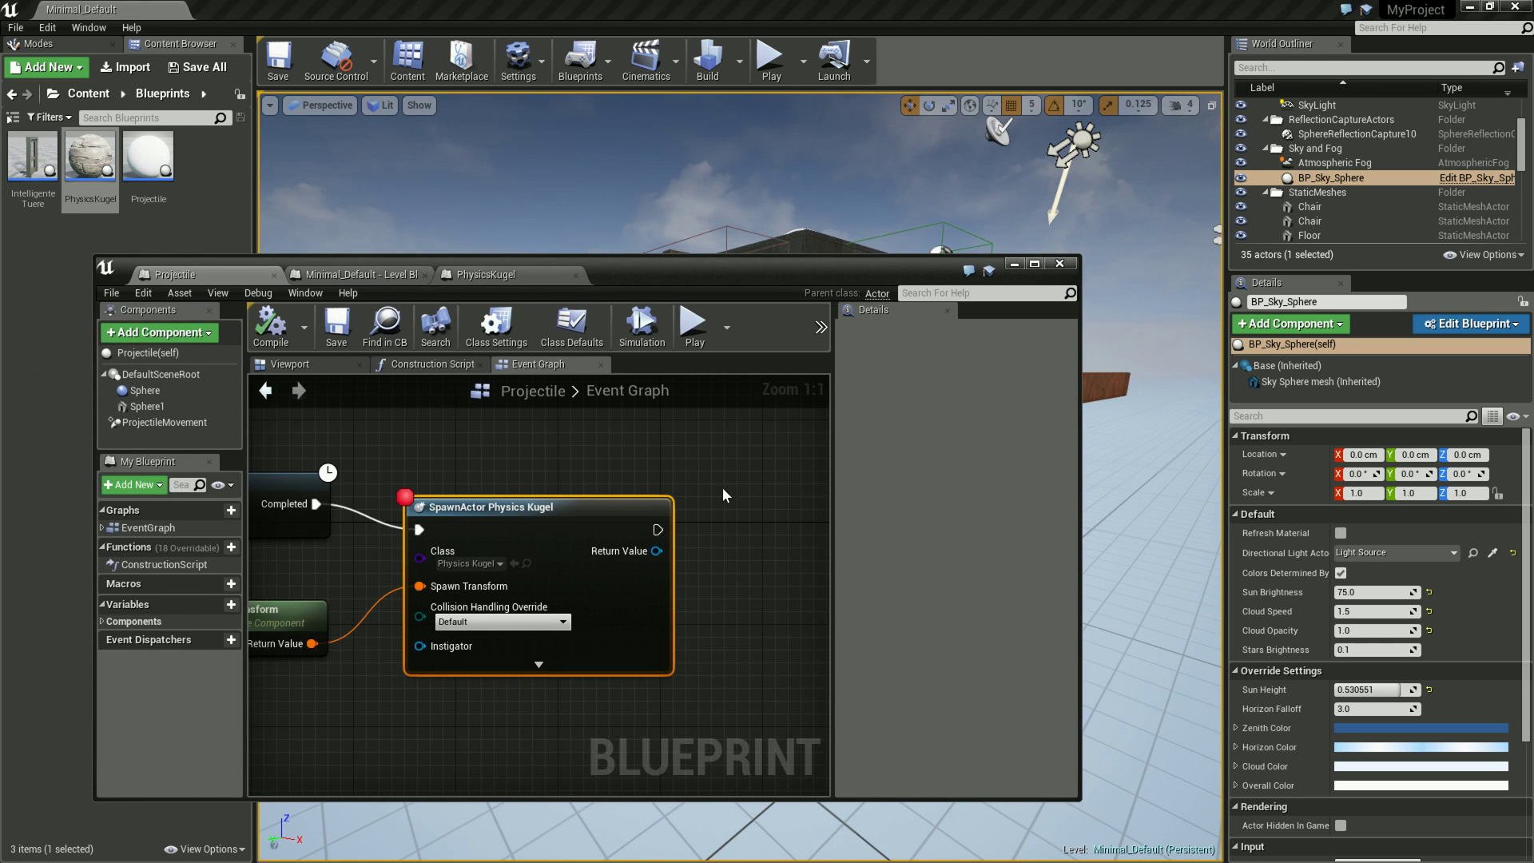
{"action": "left_click", "coordinate": [1035, 263]}
{"action": "right_click_drag", "start_coordinate": [593, 489], "coordinate": [727, 609]}
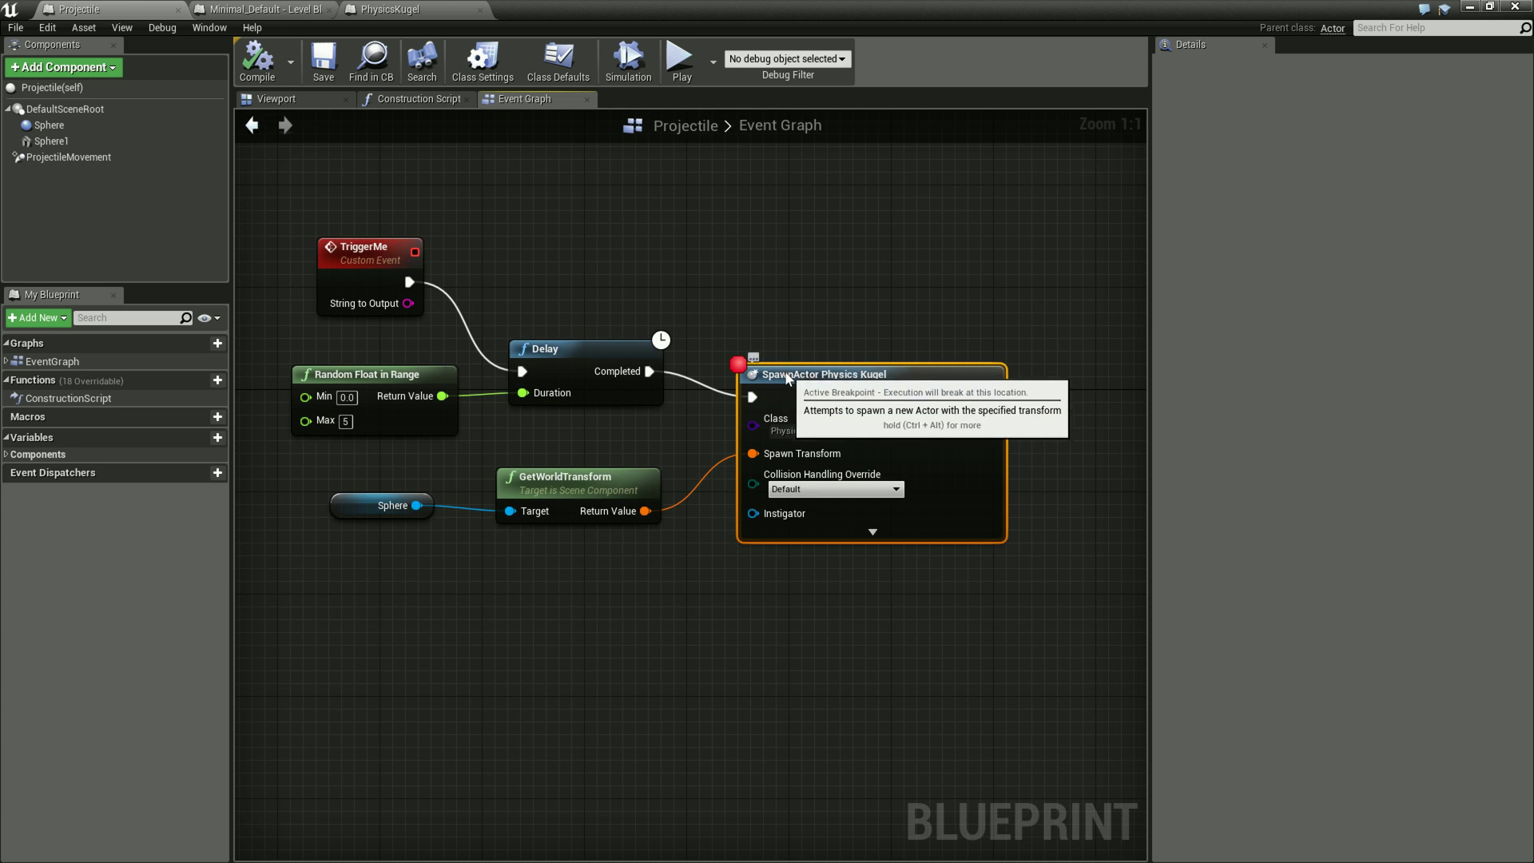
Step: Add breakpoints to the TriggerMe and Delay nodes with F9
{"action": "left_click", "coordinate": [368, 250]}
{"action": "key", "text": "F9"}
{"action": "left_click", "coordinate": [572, 345]}
{"action": "key", "text": "F9"}
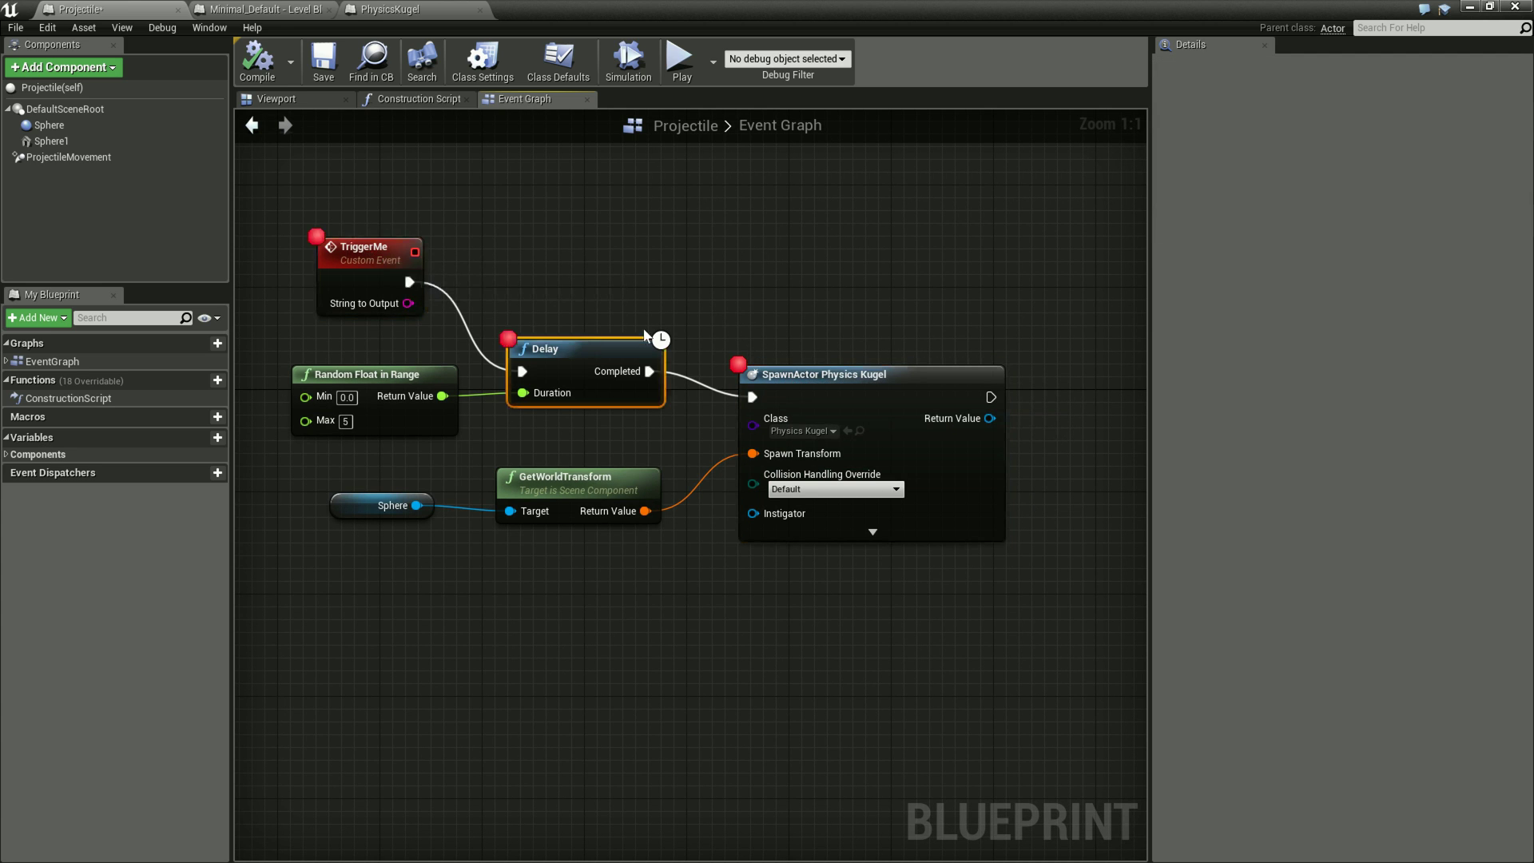
Step: Remove the breakpoints from the SpawnActor, Delay and TriggerMe nodes with F9
{"action": "left_click", "coordinate": [787, 374]}
{"action": "key", "text": "F9"}
{"action": "left_click", "coordinate": [570, 374]}
{"action": "key", "text": "F9"}
{"action": "left_click", "coordinate": [373, 265]}
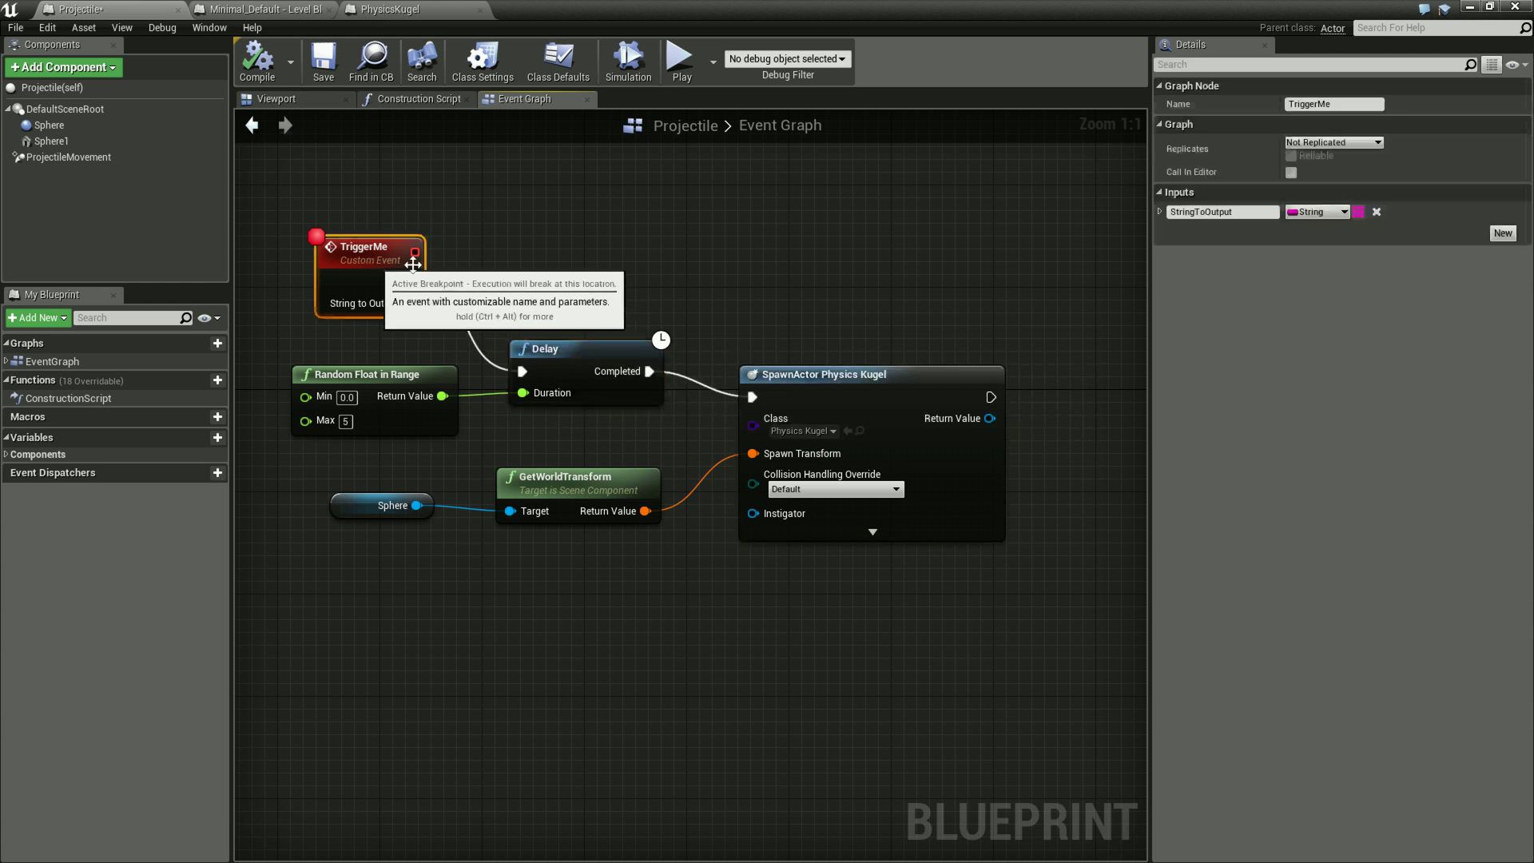
{"action": "key", "text": "F9"}
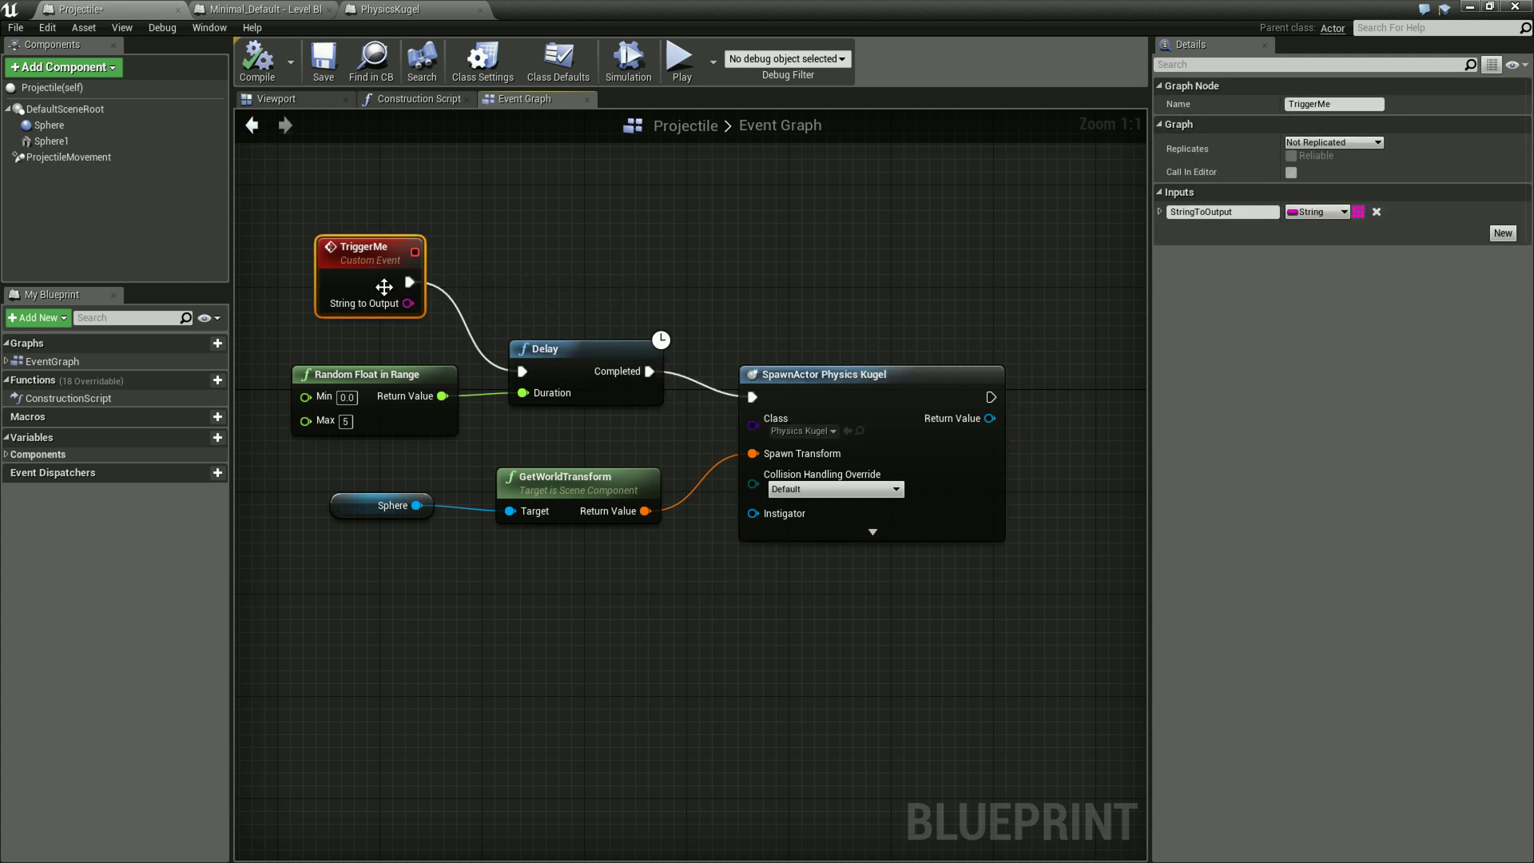